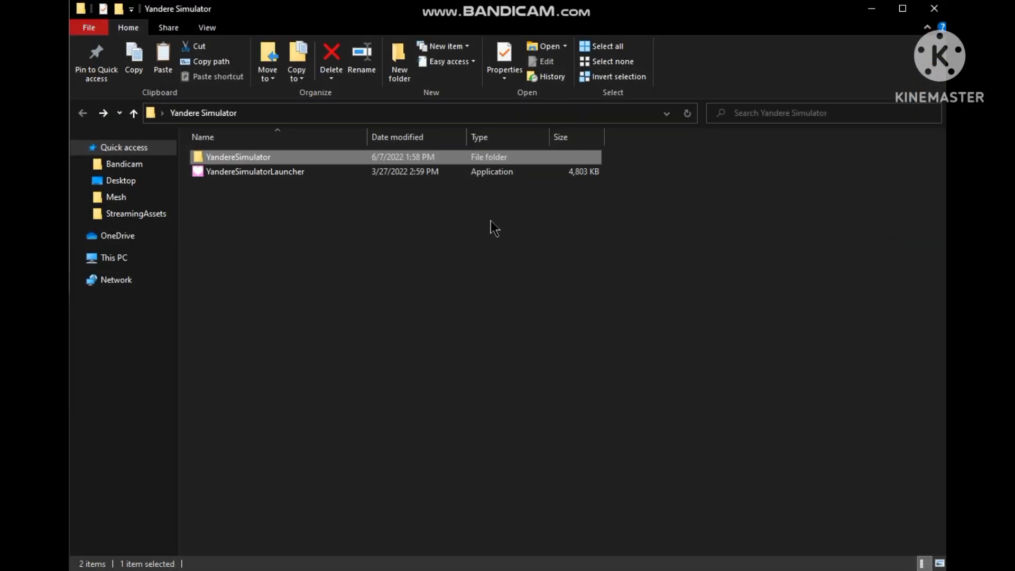
Open the YandereSimulator, YandereSimulator_Data and StreamingAssets folders in turn
left_click(338, 176)
left_click(385, 158)
double_click(385, 157)
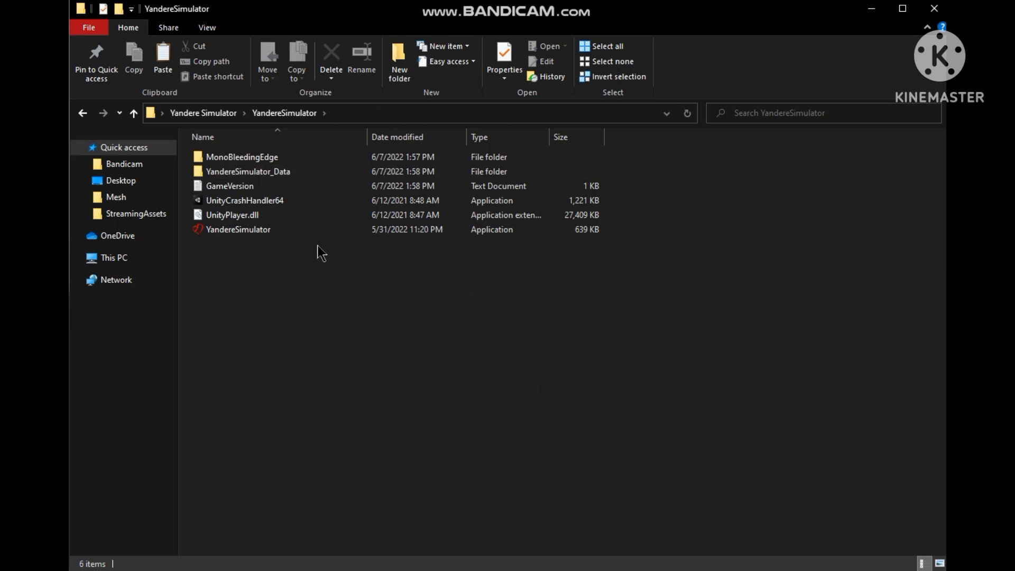
double_click(331, 174)
left_click(363, 220)
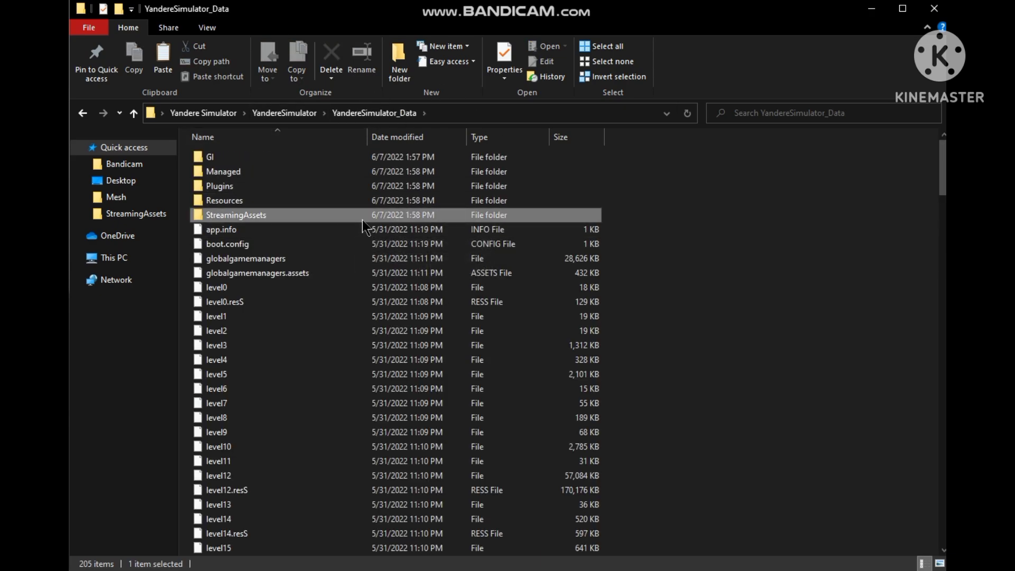
double_click(363, 220)
Browse the StreamingAssets contents, then return to the YandereSimulator game folder
scroll(620, 192, "down", 2)
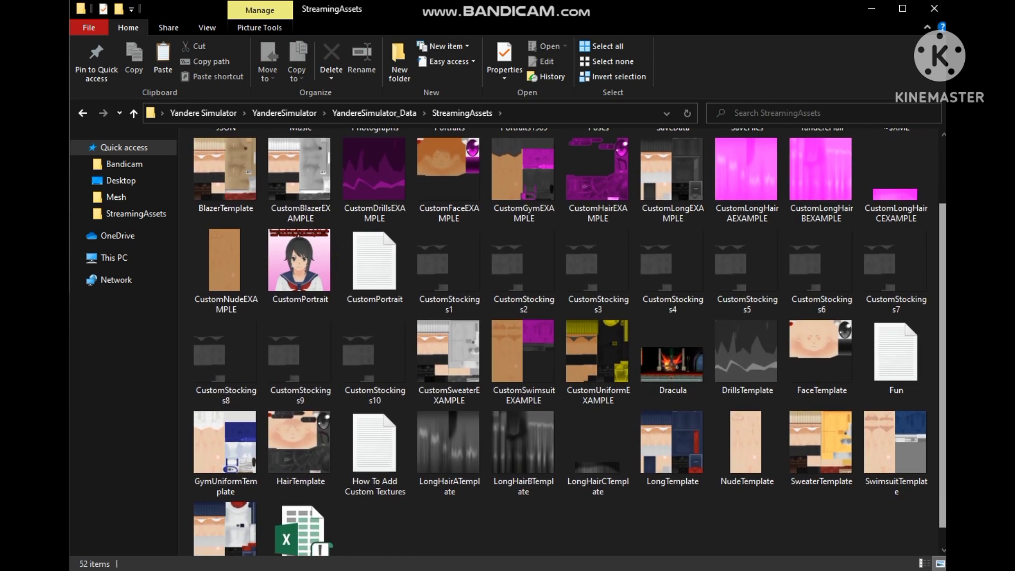
scroll(570, 341, "up", 2)
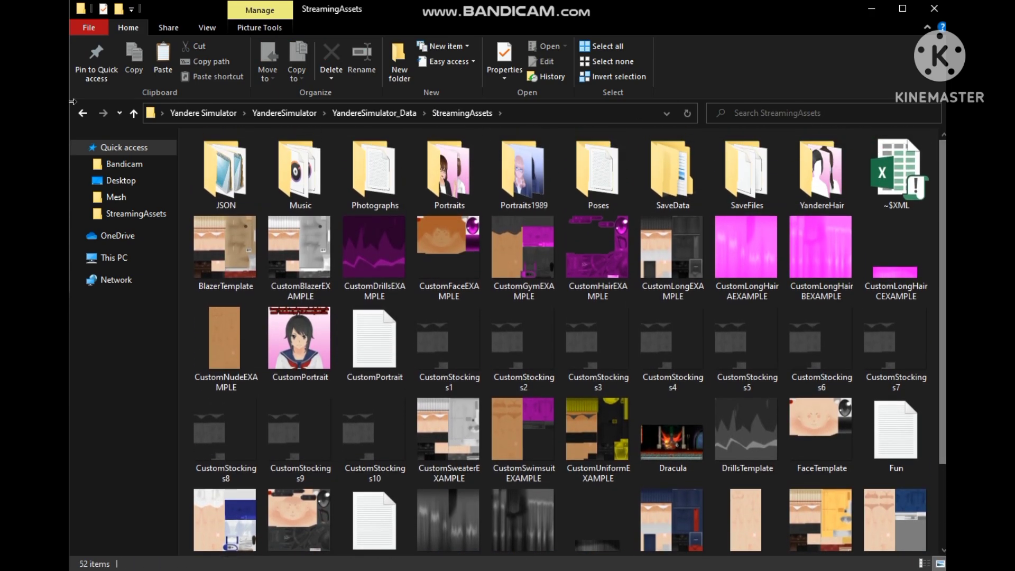
left_click(83, 112)
left_click(83, 113)
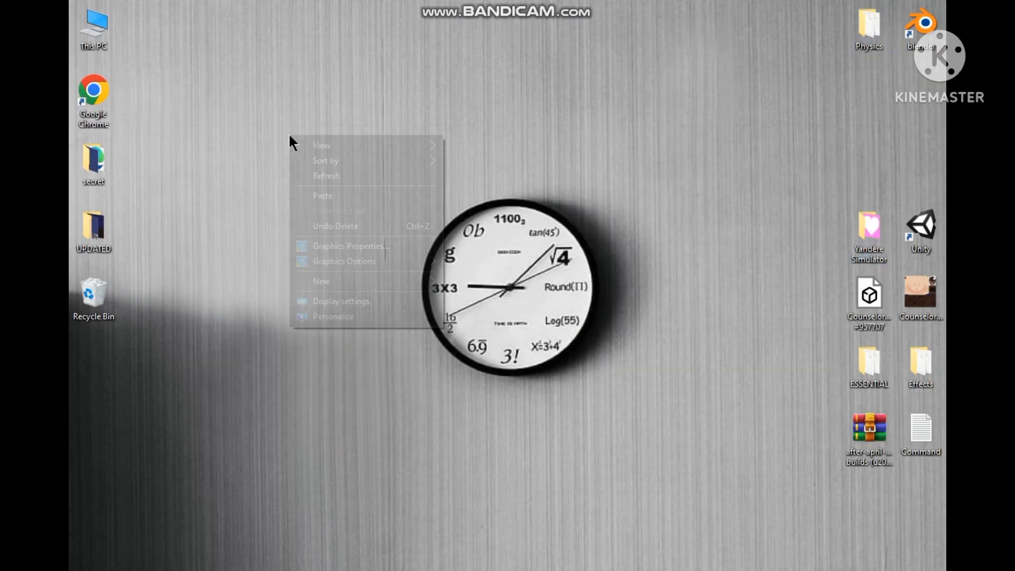
Refresh the desktop and move the WinRAR archive to the upper middle
left_click(332, 177)
right_click(323, 168)
right_click(384, 208)
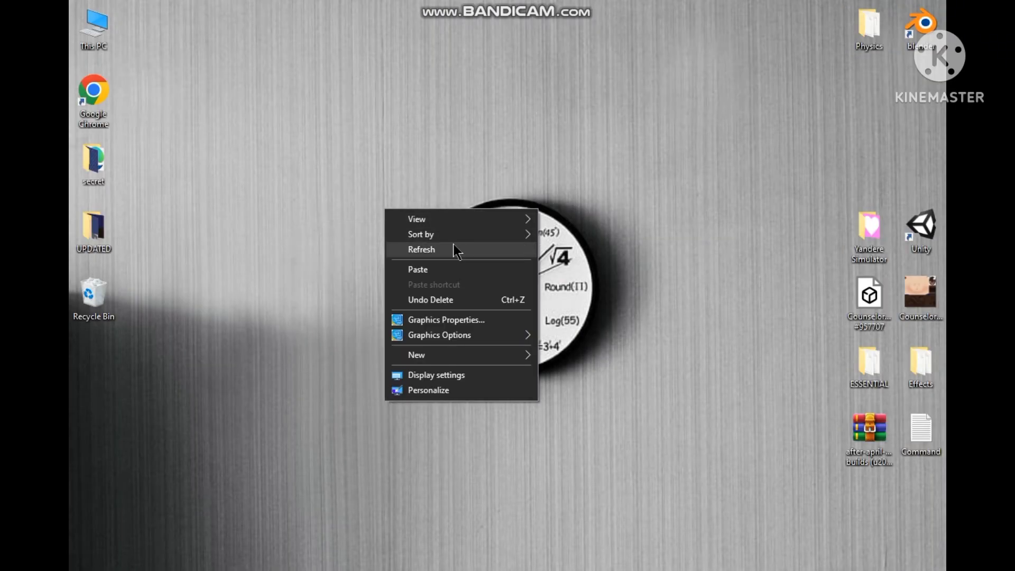
left_click(456, 252)
right_click(453, 243)
left_click(498, 236)
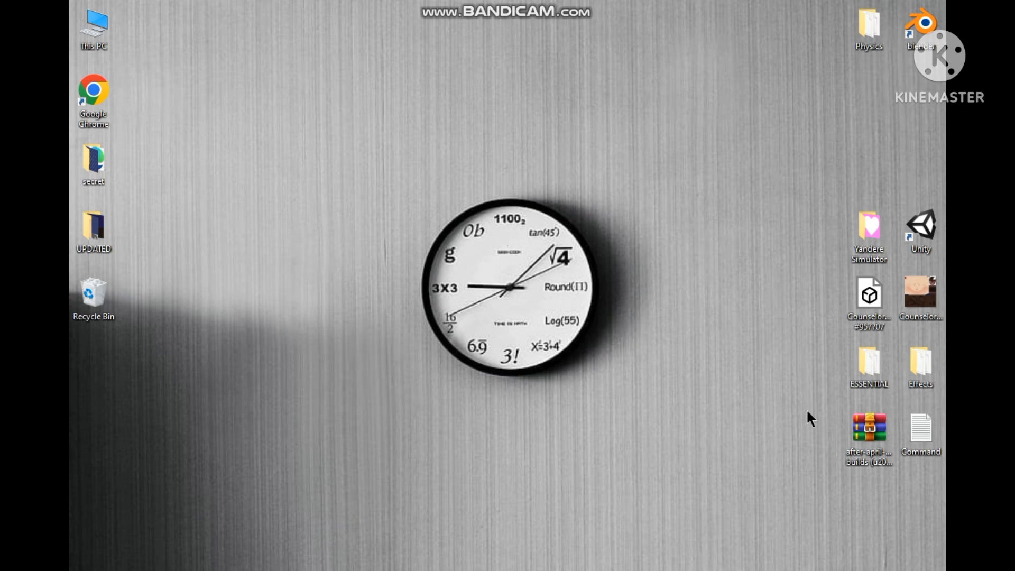
left_click_drag(867, 442, 643, 125)
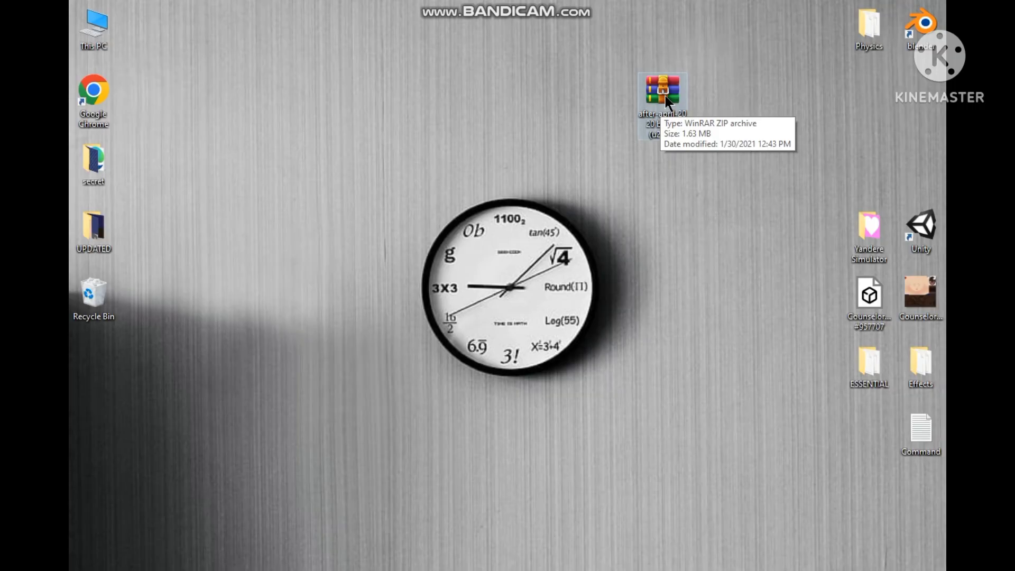
Extract the archive here and copy the seven files from the after-april-2020 builds (u2019) folder
right_click(661, 98)
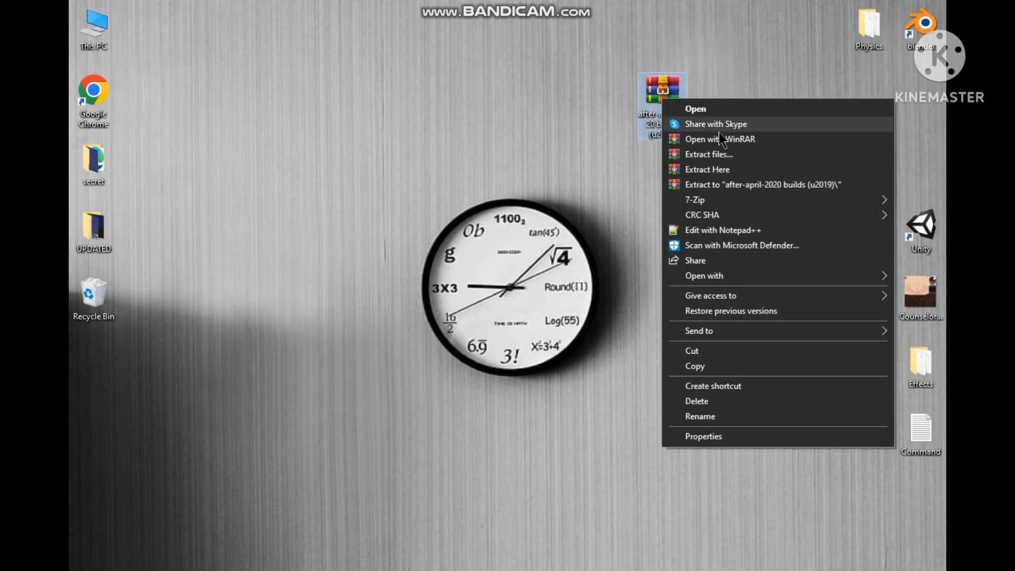
left_click(731, 170)
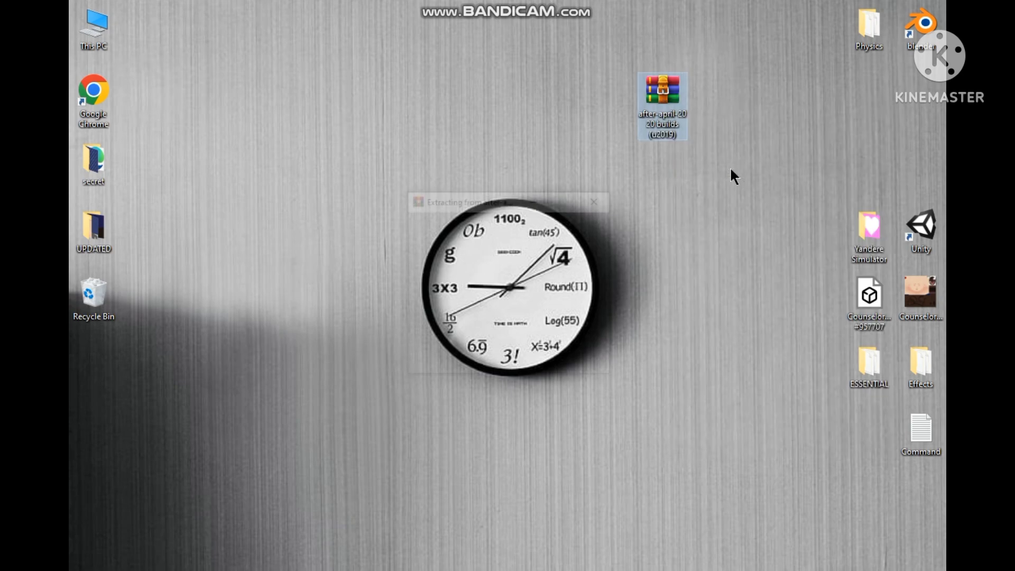
left_click_drag(693, 224, 713, 249)
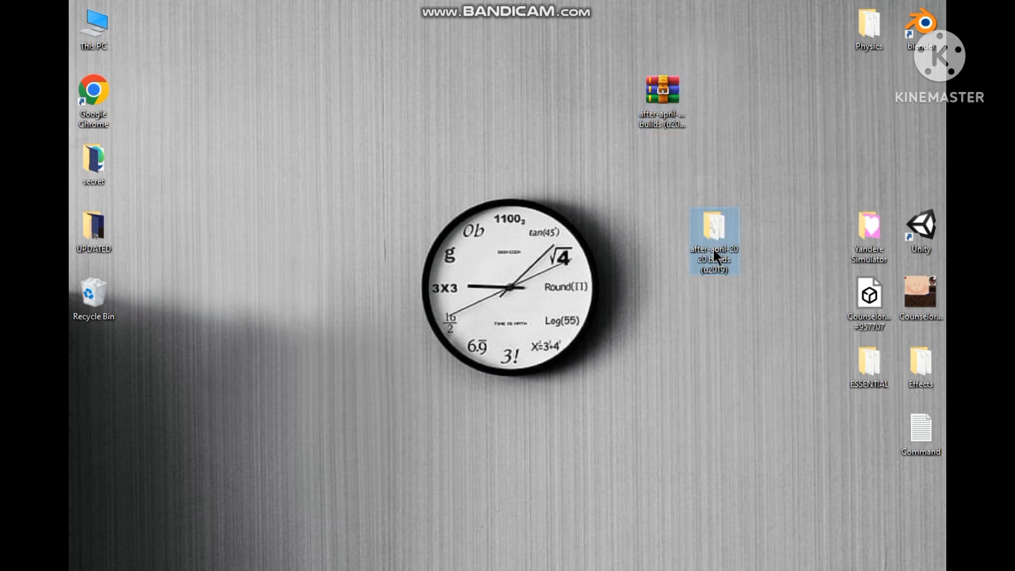
double_click(712, 247)
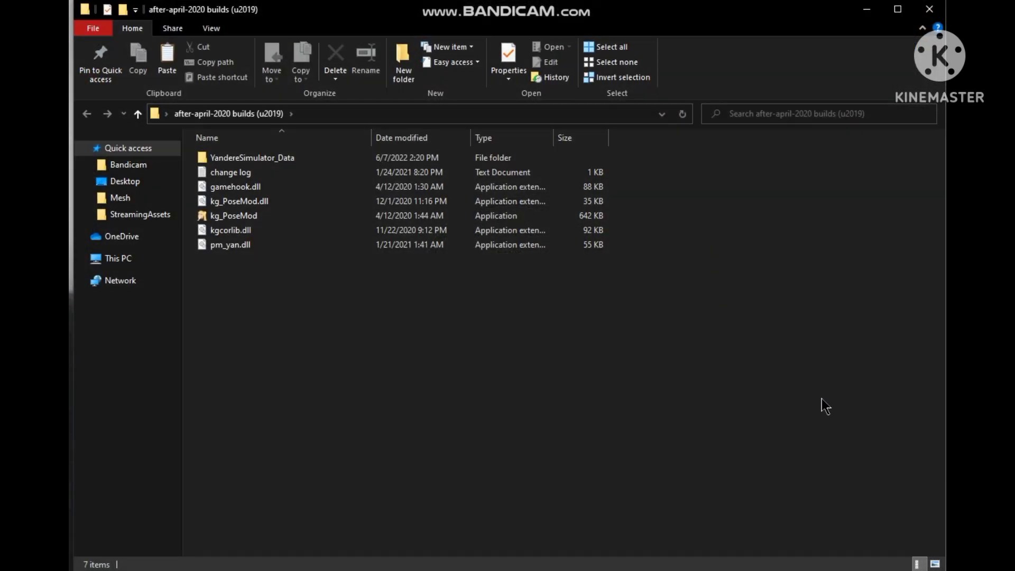
left_click_drag(823, 400, 402, 145)
right_click(521, 229)
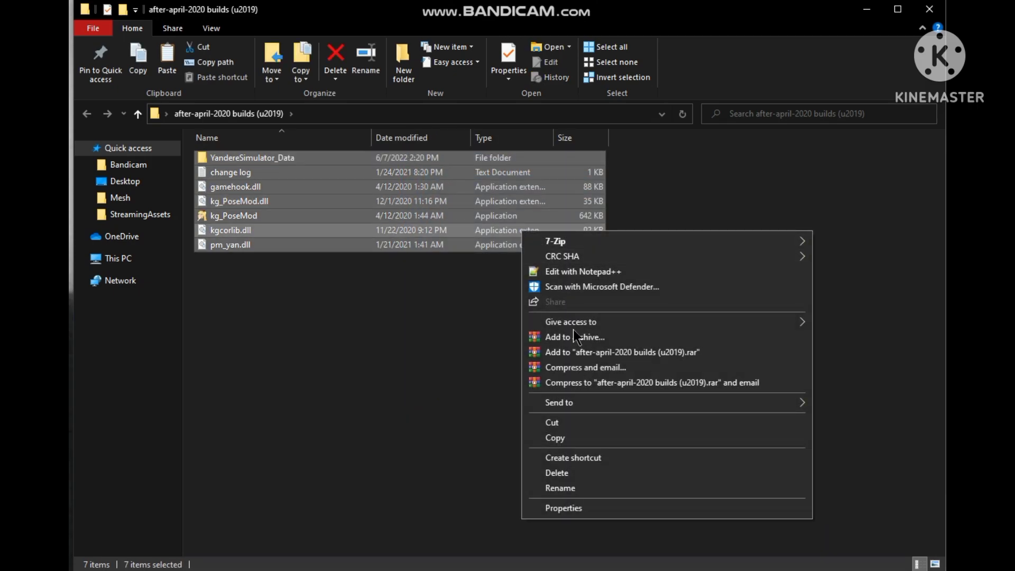
left_click(555, 438)
left_click(932, 10)
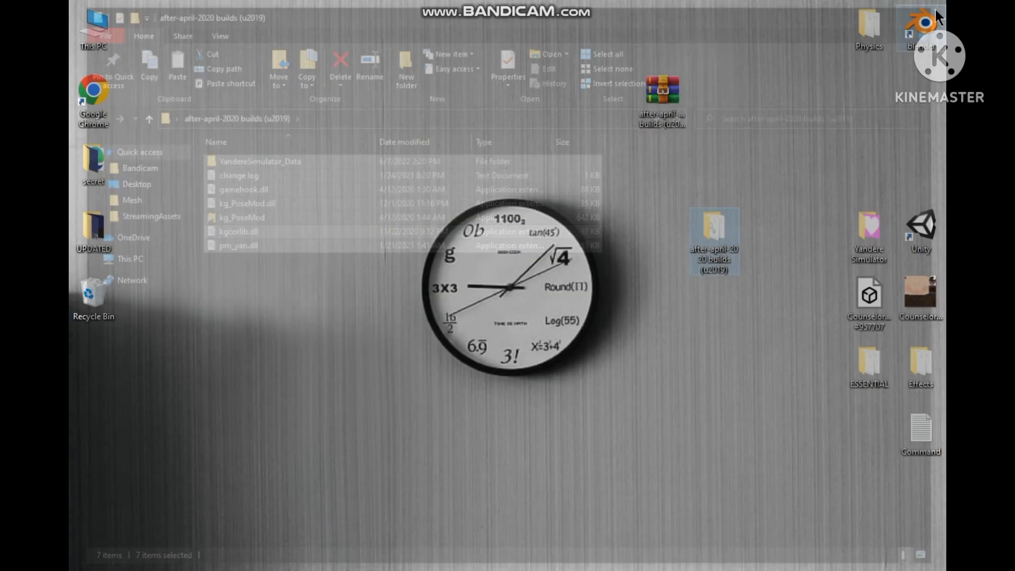
Paste the copied PoseMod files into the YandereSimulator game folder
double_click(871, 239)
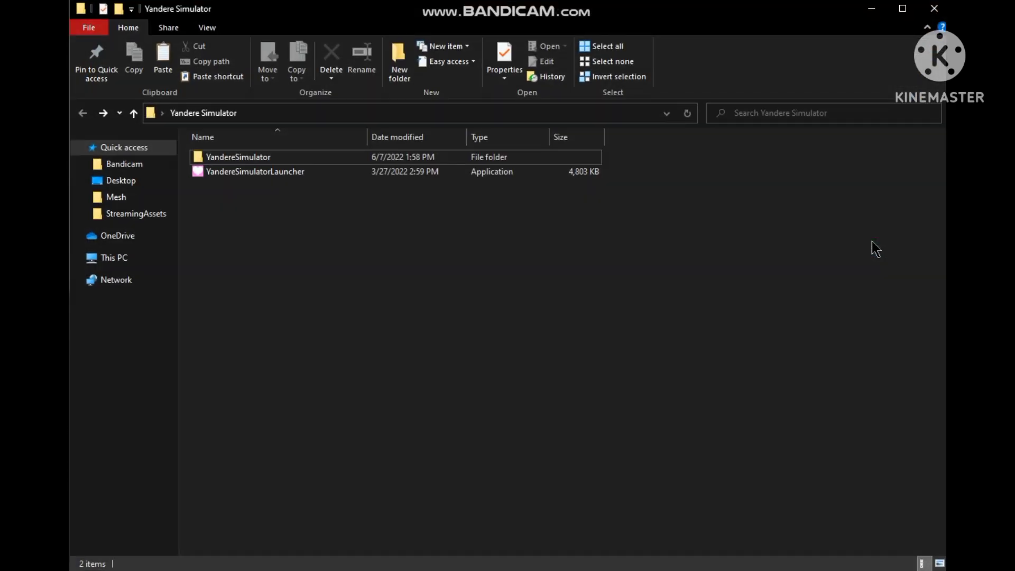
double_click(425, 159)
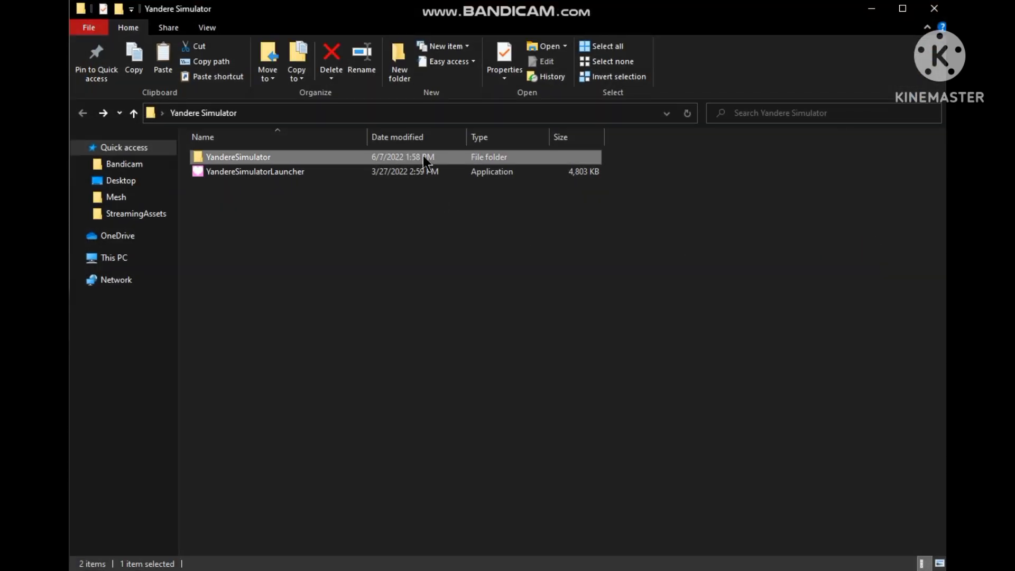
right_click(600, 309)
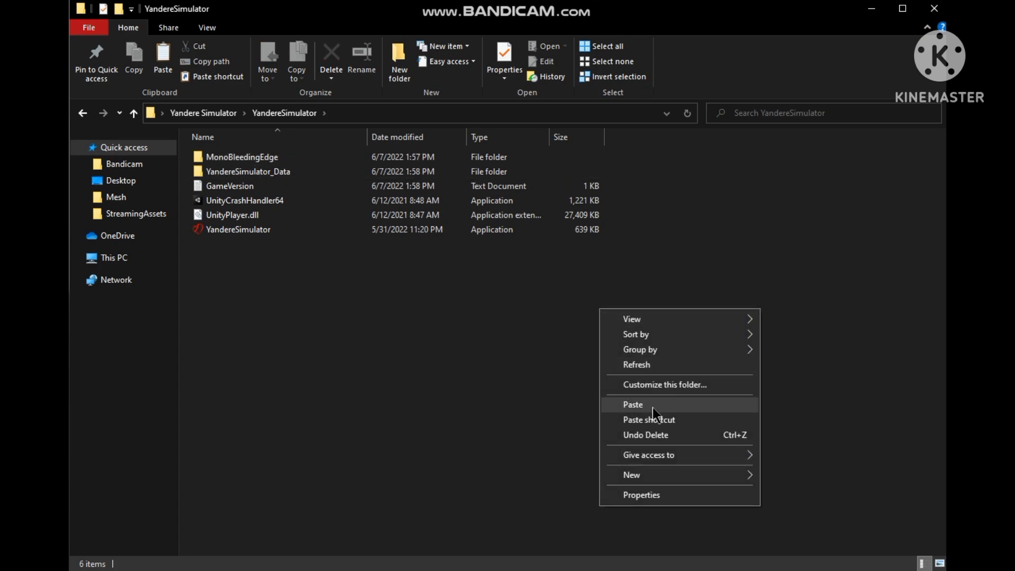
left_click(652, 403)
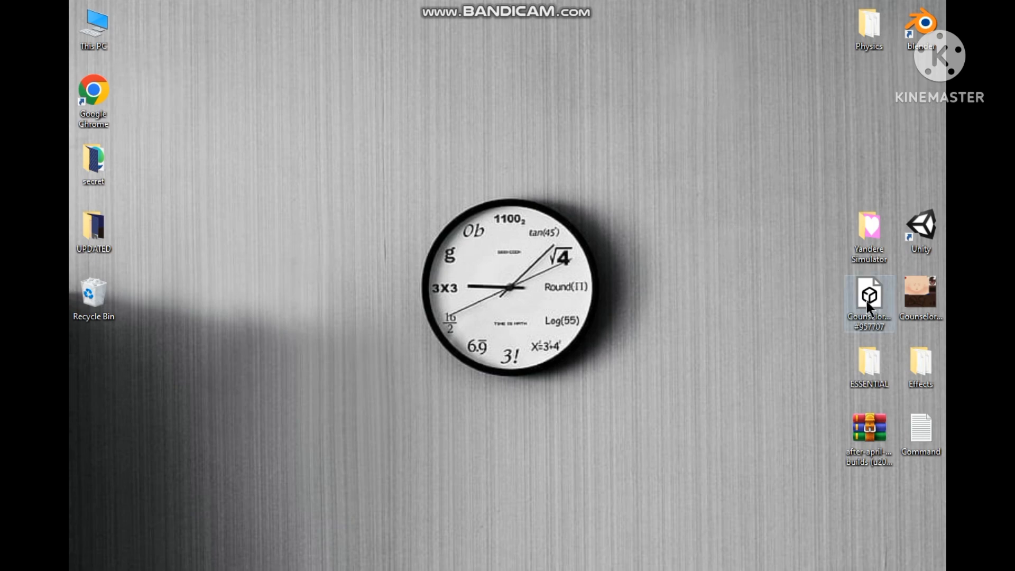
Move the Counselor files toward the desktop centre and place Effects left of ESSENTIAL
left_click_drag(867, 299, 608, 163)
left_click(916, 278)
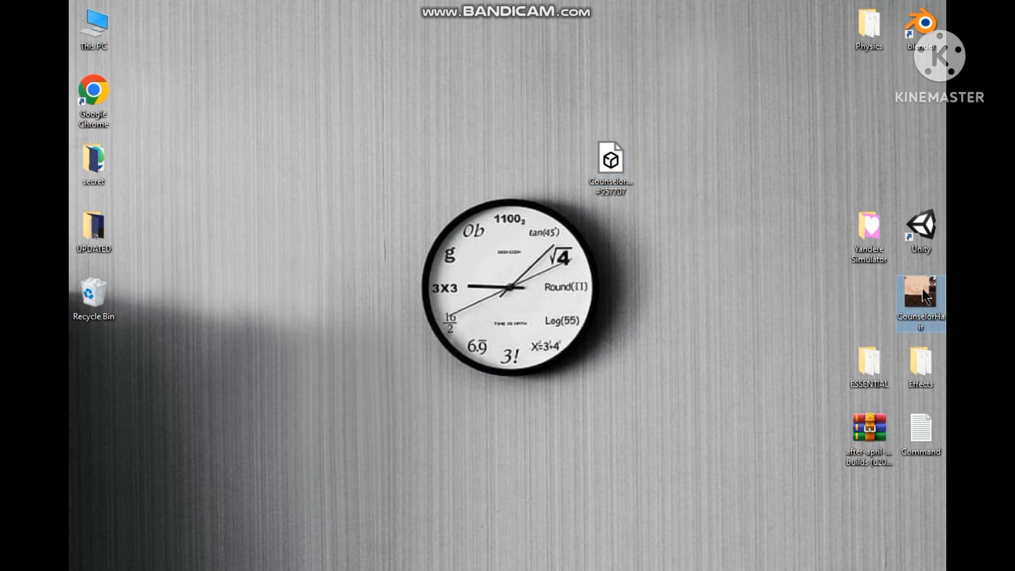
left_click_drag(922, 289, 658, 171)
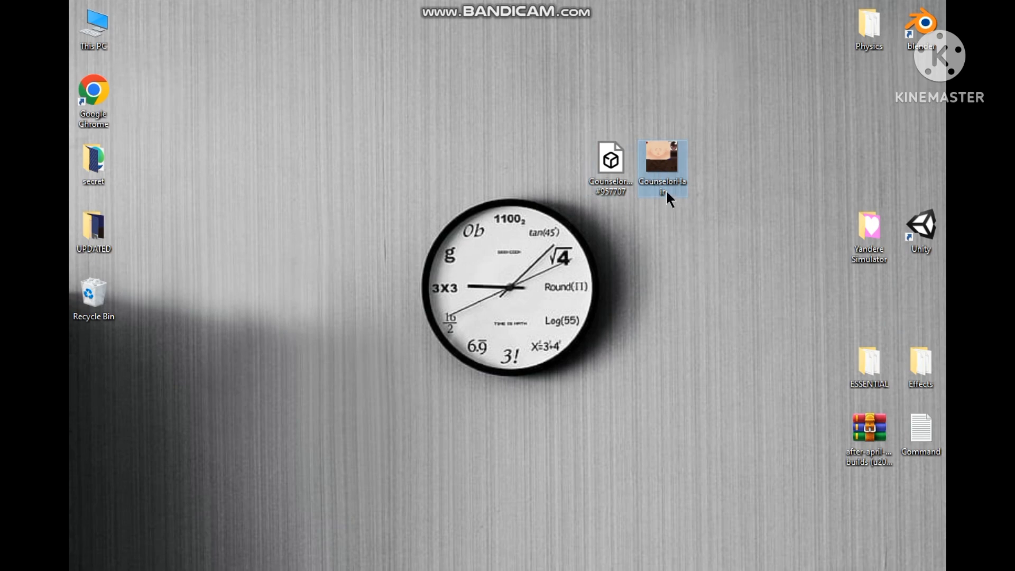
left_click_drag(863, 361, 681, 252)
left_click_drag(924, 371, 614, 246)
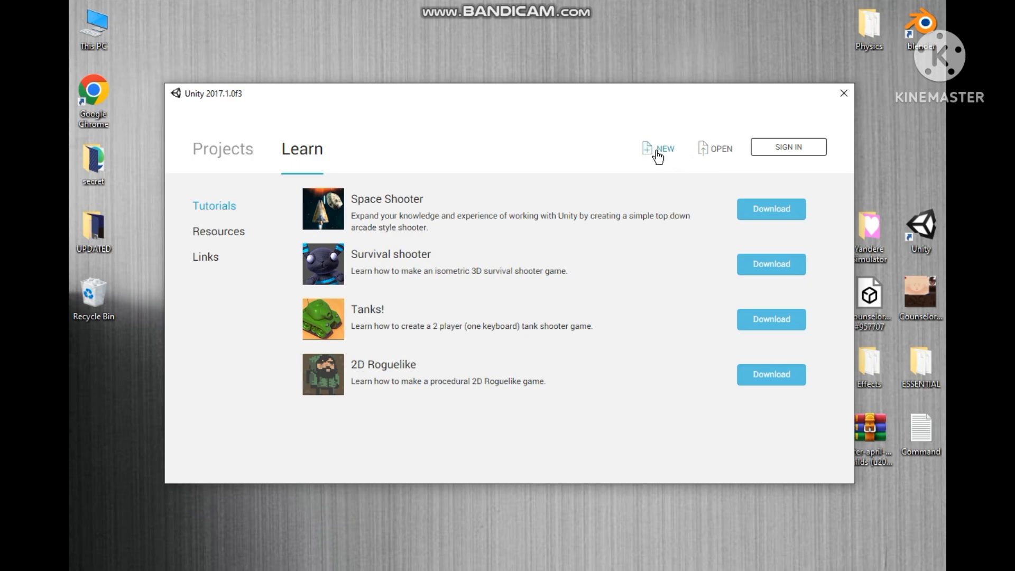
Start a new Unity 3D project named 'tutorial hair'
left_click(658, 154)
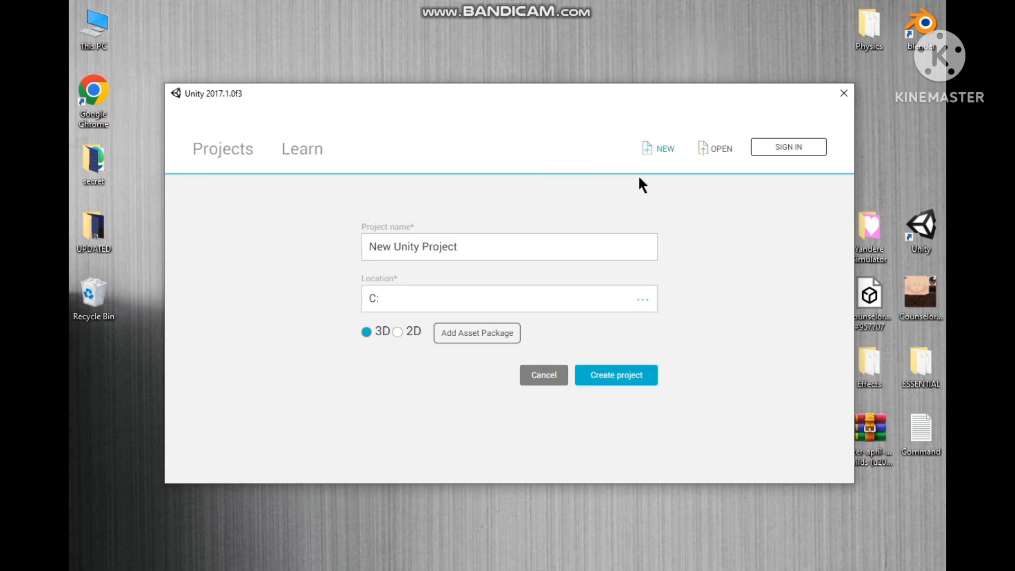
left_click_drag(521, 255, 291, 249)
key("BackSpace")
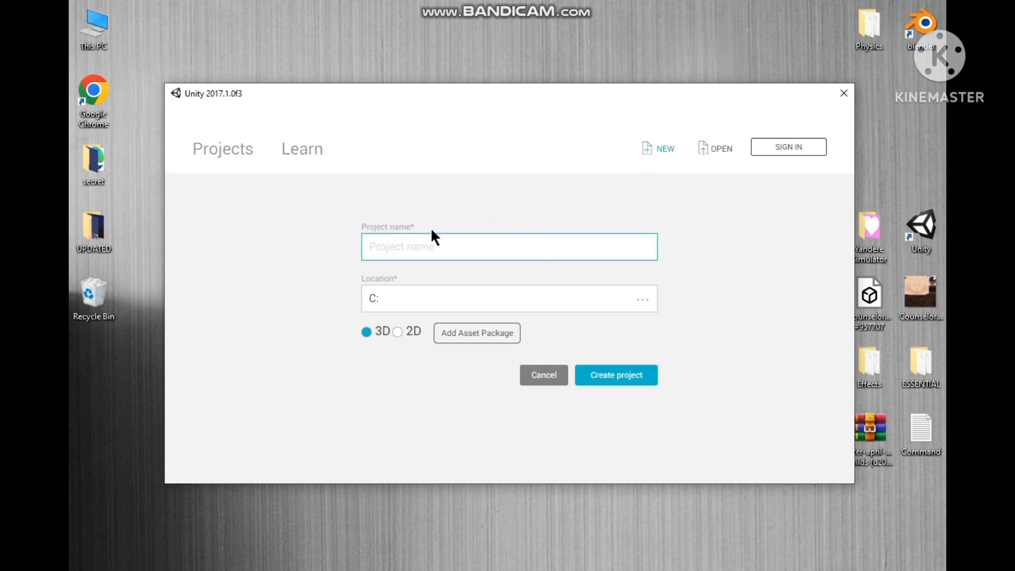
type("TURO")
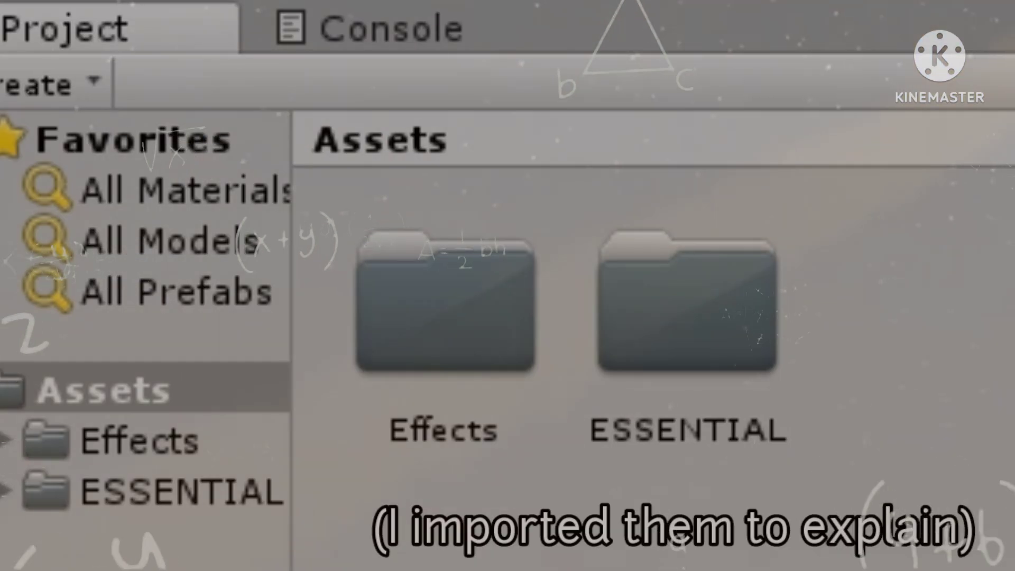
Delete the ESSENTIAL folder from Assets and select the Effects folder
left_click(660, 302)
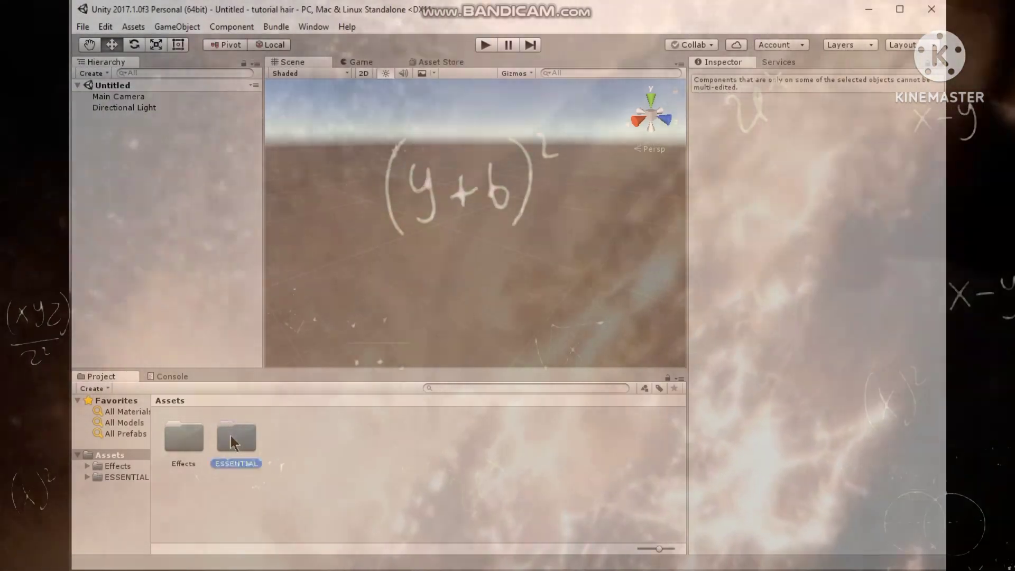
key("Delete")
key("Return")
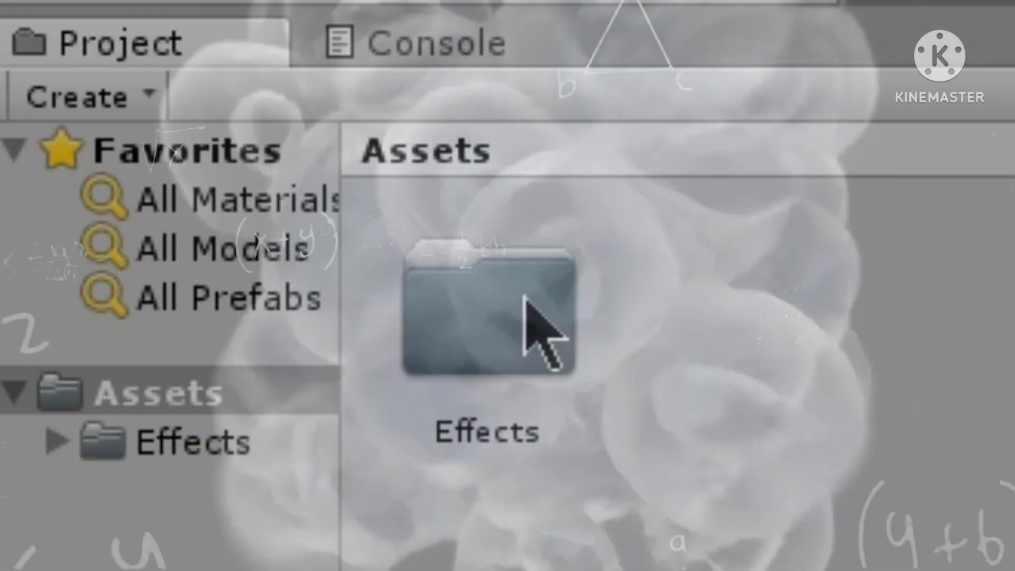
left_click(526, 298)
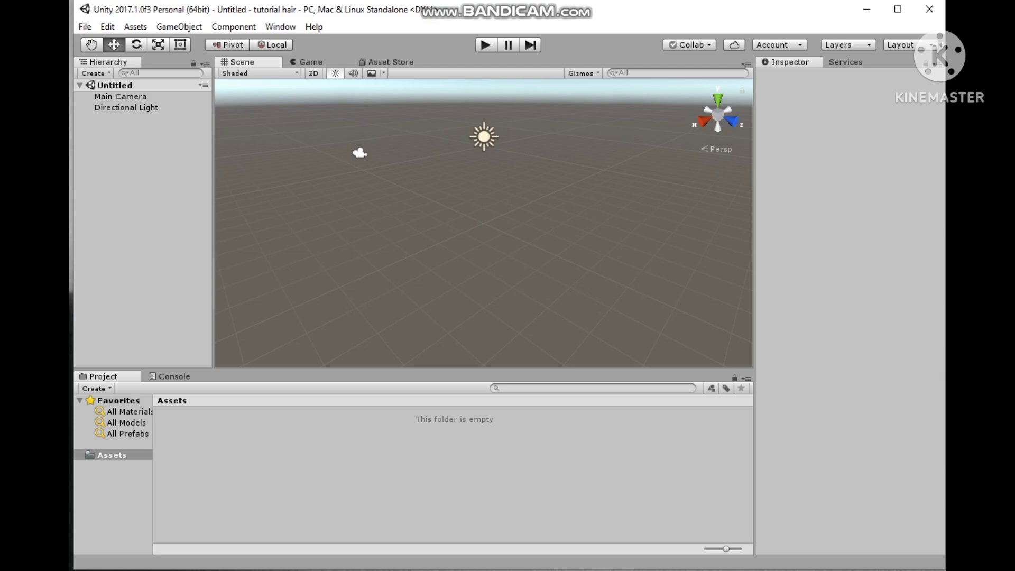
Import the CounselorHairMesh model and hair texture from the desktop into Assets
left_click_drag(945, 59, 699, 56)
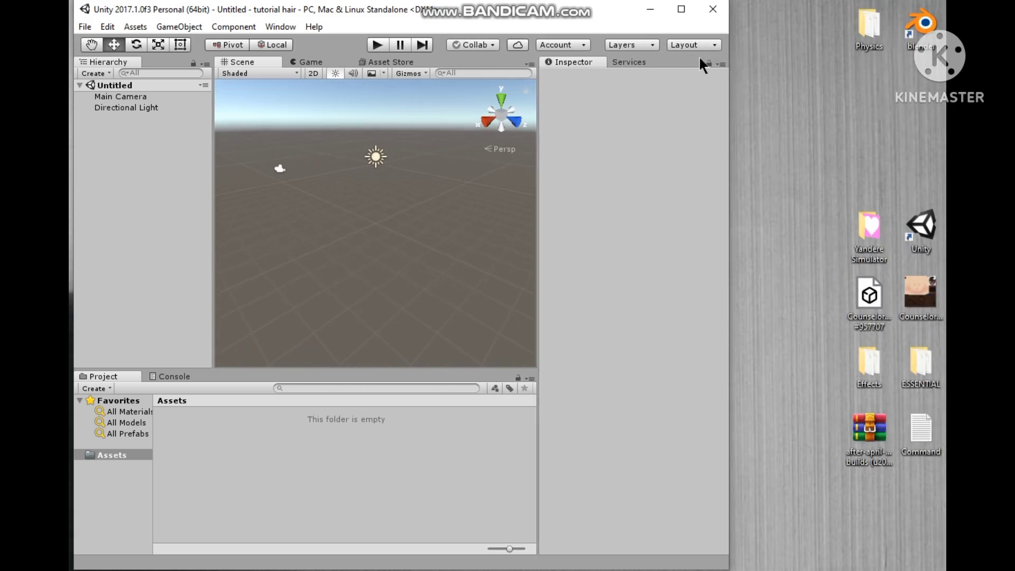
left_click(871, 297)
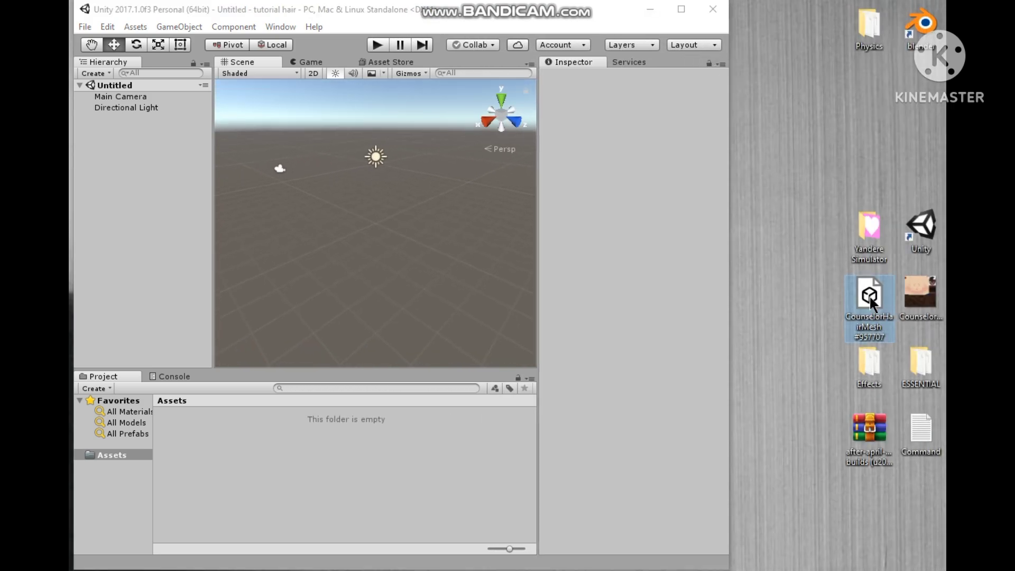
left_click(922, 297)
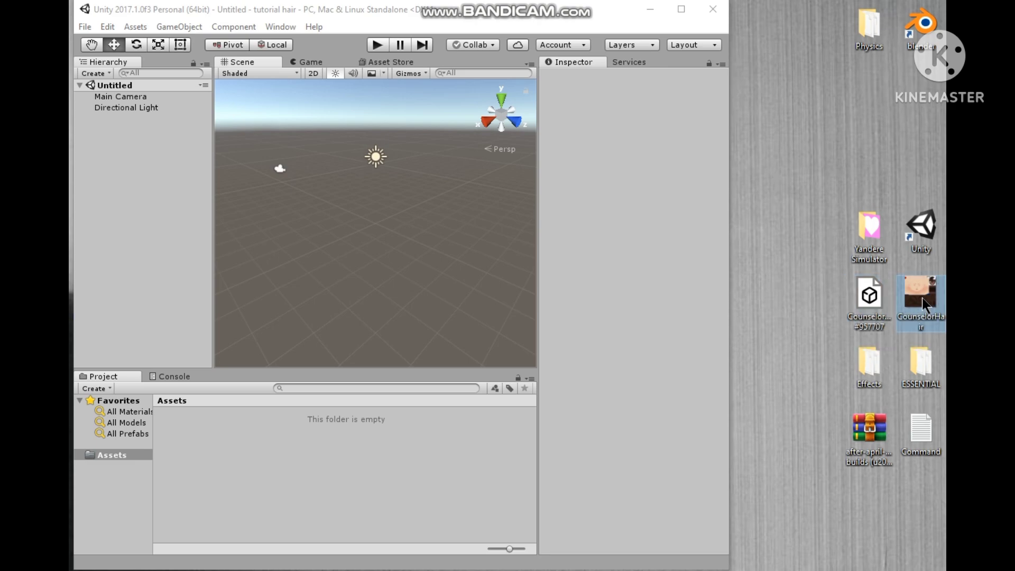
left_click(867, 296, "ctrl")
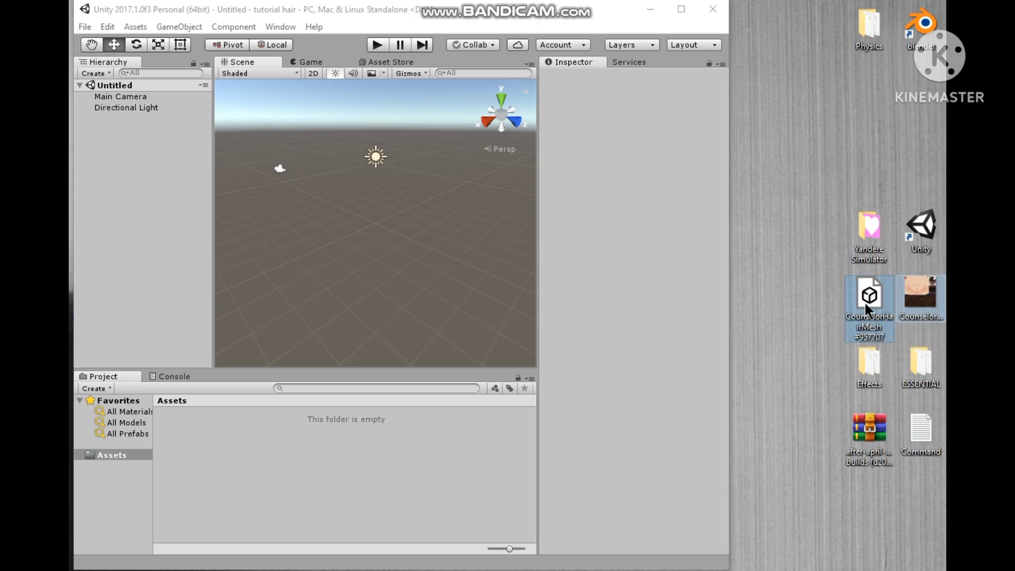
left_click_drag(867, 296, 408, 444)
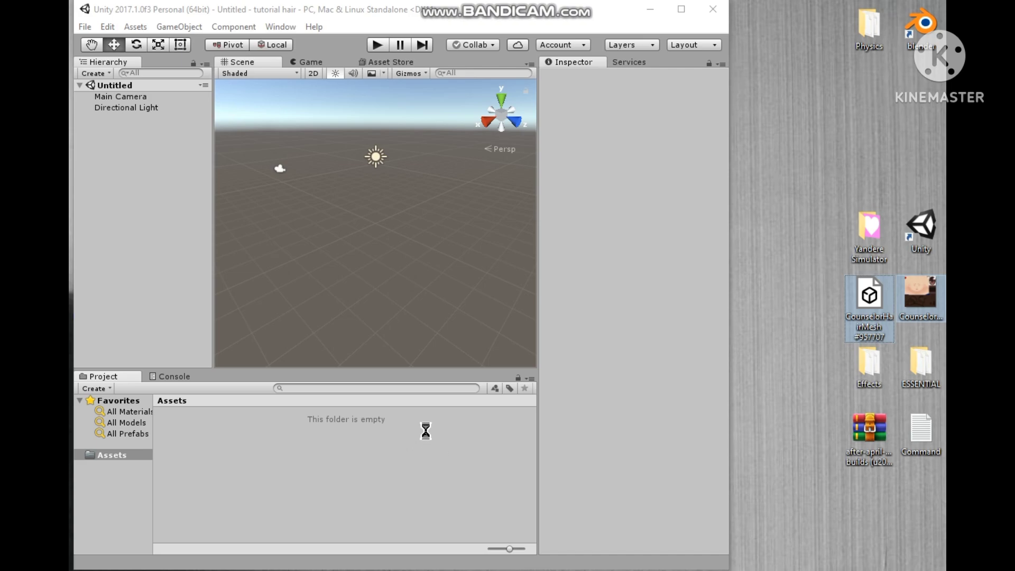
Place the hair mesh in the scene and bring the Scene camera close to it
key("super+Up")
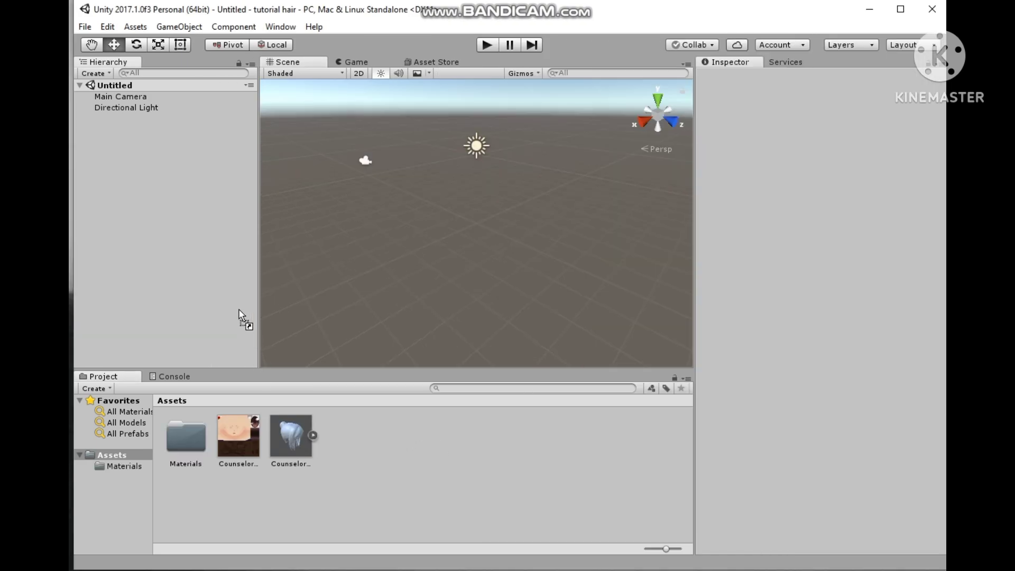
left_click_drag(239, 311, 176, 162)
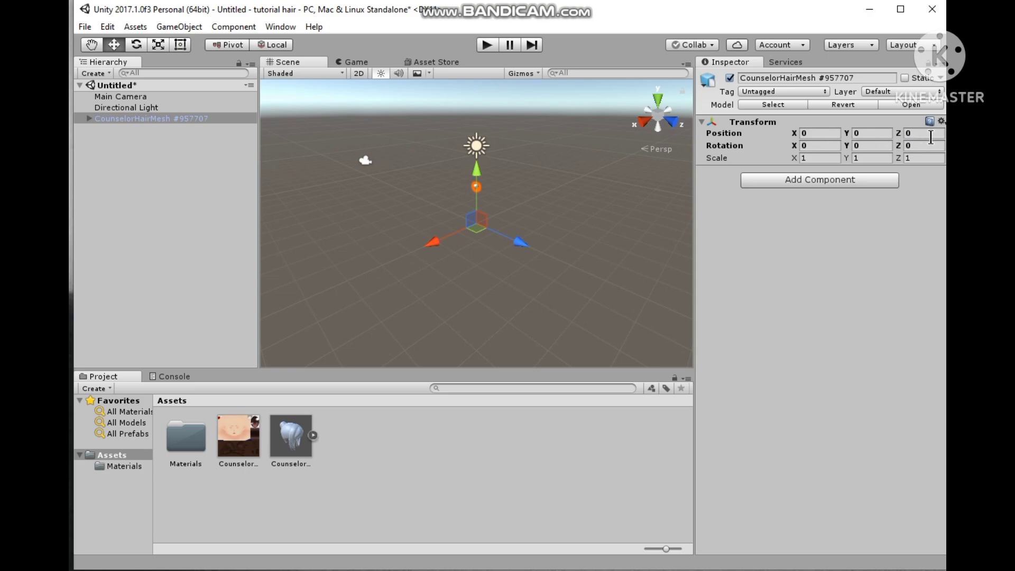
left_click(565, 169)
key("alt")
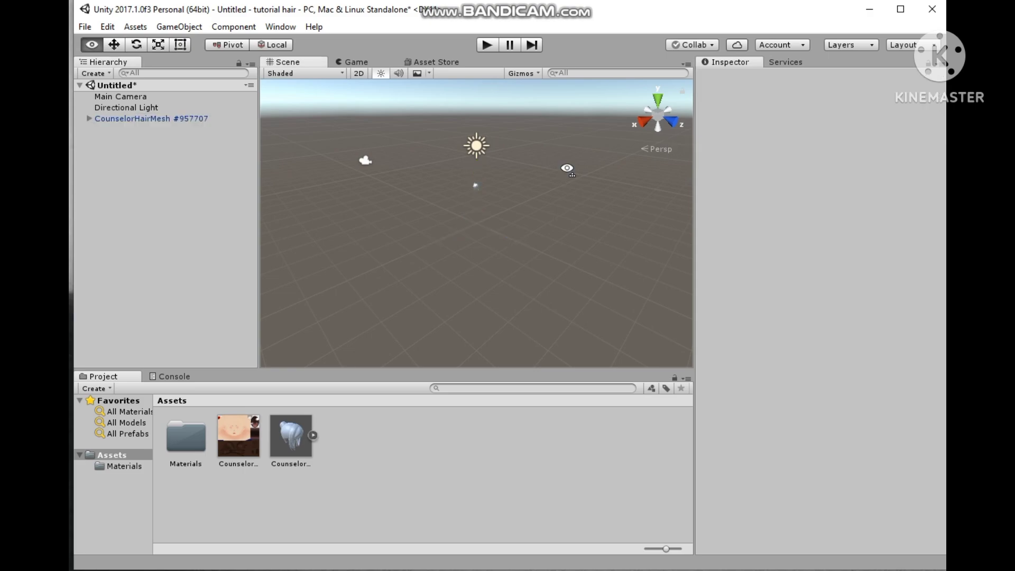
mouse_move(567, 169)
left_mouse_down("alt")
mouse_move(475, 176)
mouse_move(664, 165)
mouse_move(562, 166)
left_mouse_up("alt")
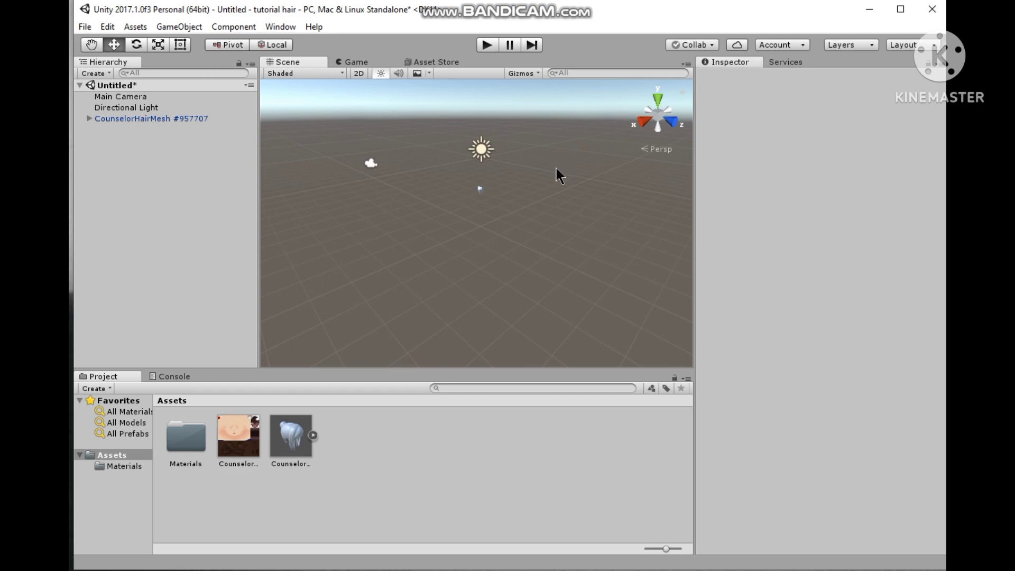
right_click_drag(557, 172, 401, 74)
key("w")
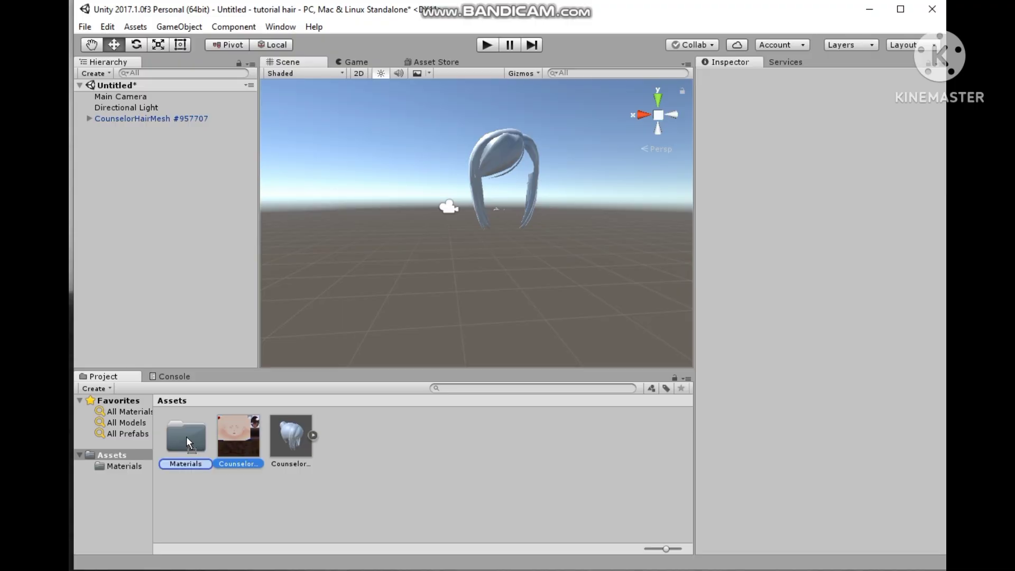
Set the Counselor hair texture as CounselorHairMesh_0Mat's Albedo and Detail Albedo
double_click(193, 446)
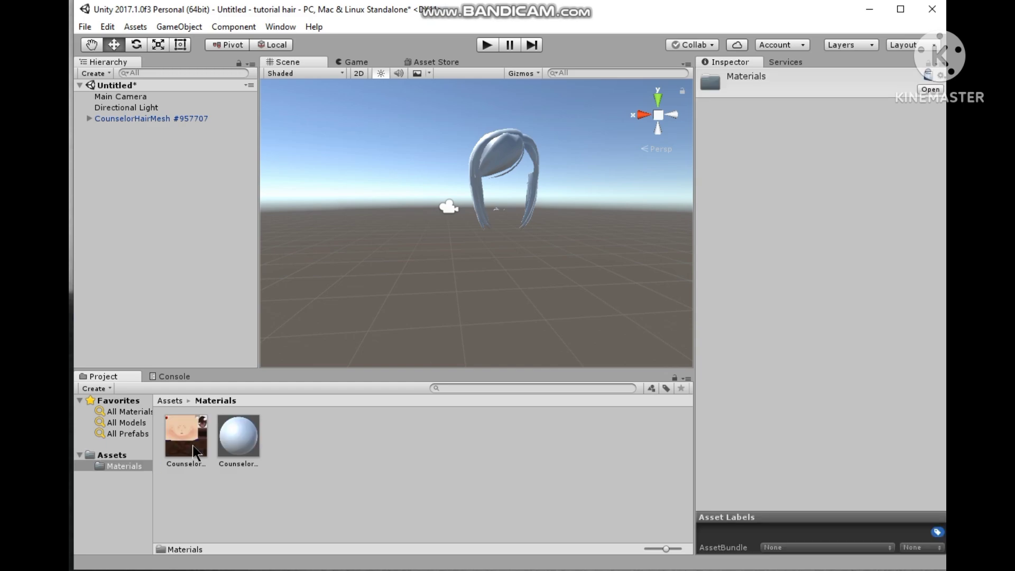
left_click(235, 436)
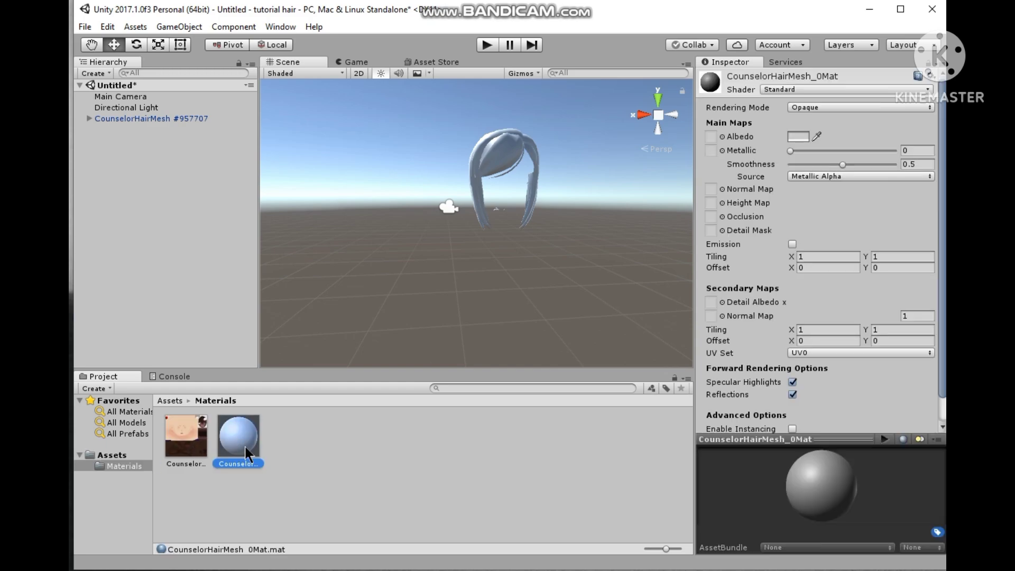
left_click_drag(178, 441, 711, 139)
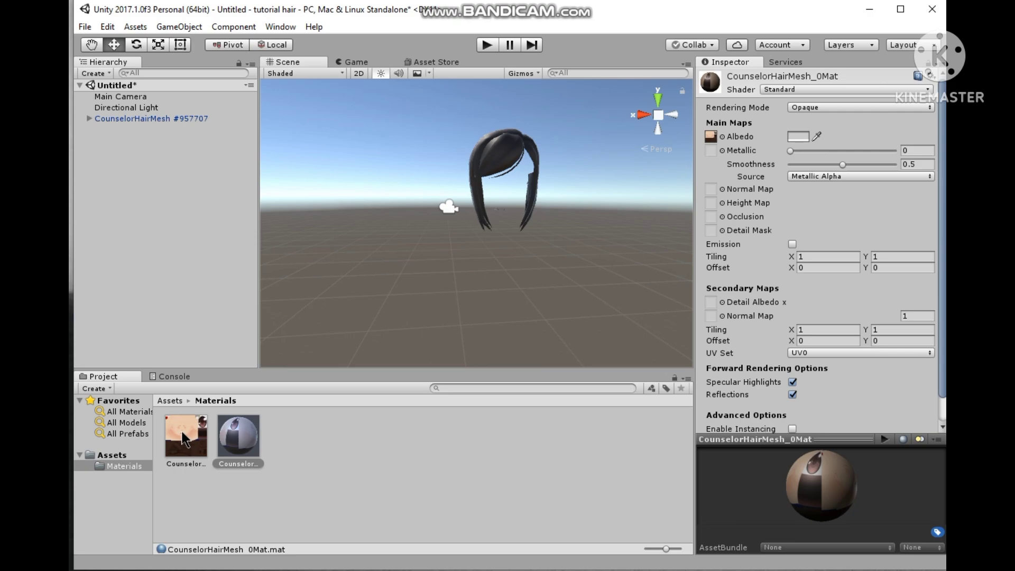
left_click_drag(183, 439, 715, 303)
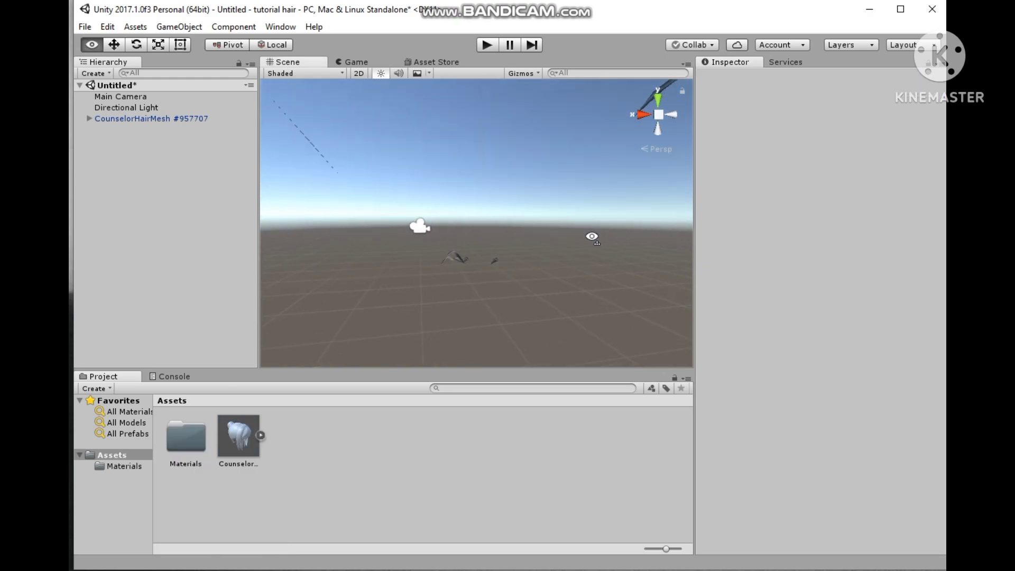
left_click_drag(592, 236, 839, 344, "alt")
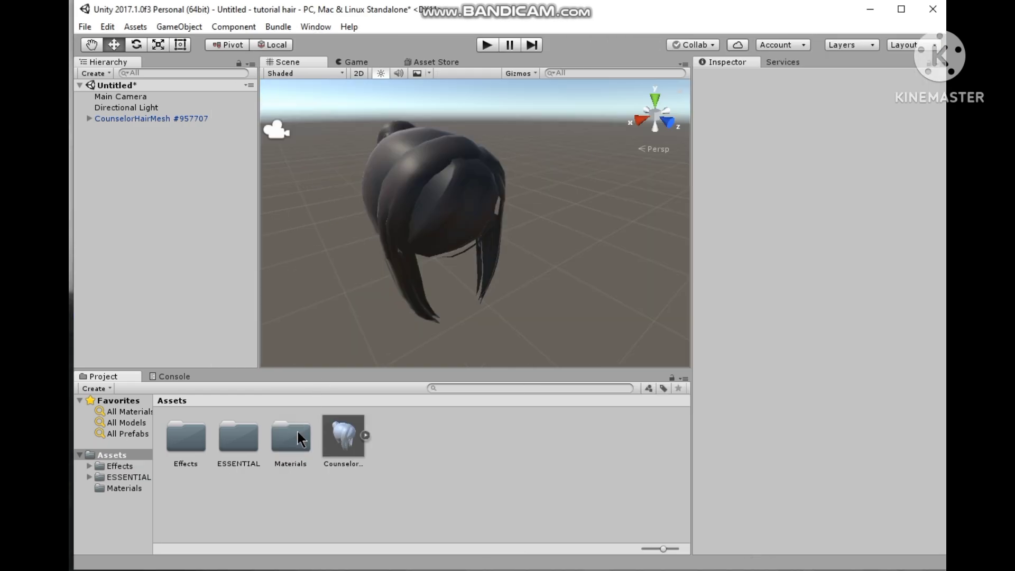
Show the hair material's settings from the Materials folder
double_click(298, 432)
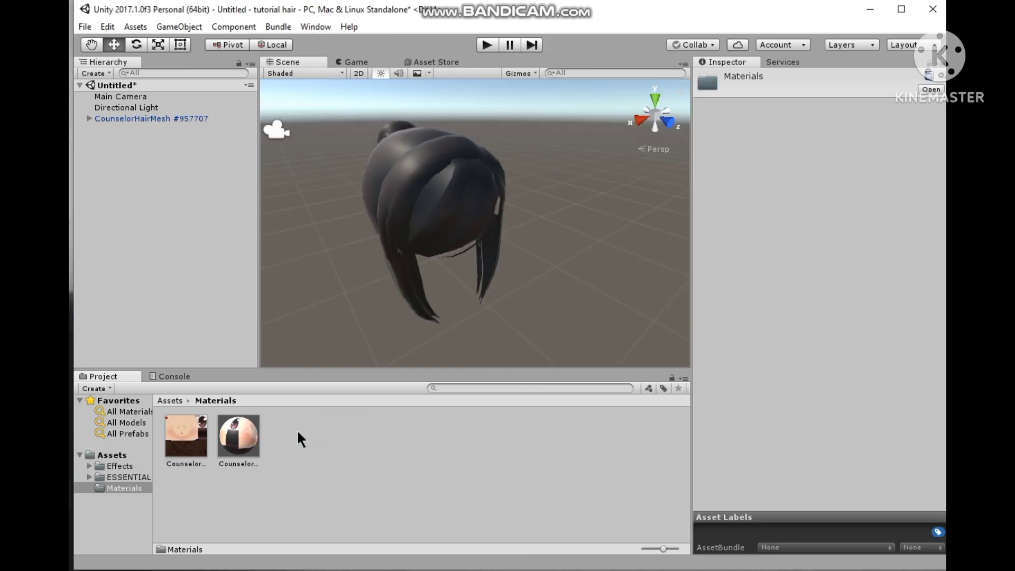
left_click(234, 430)
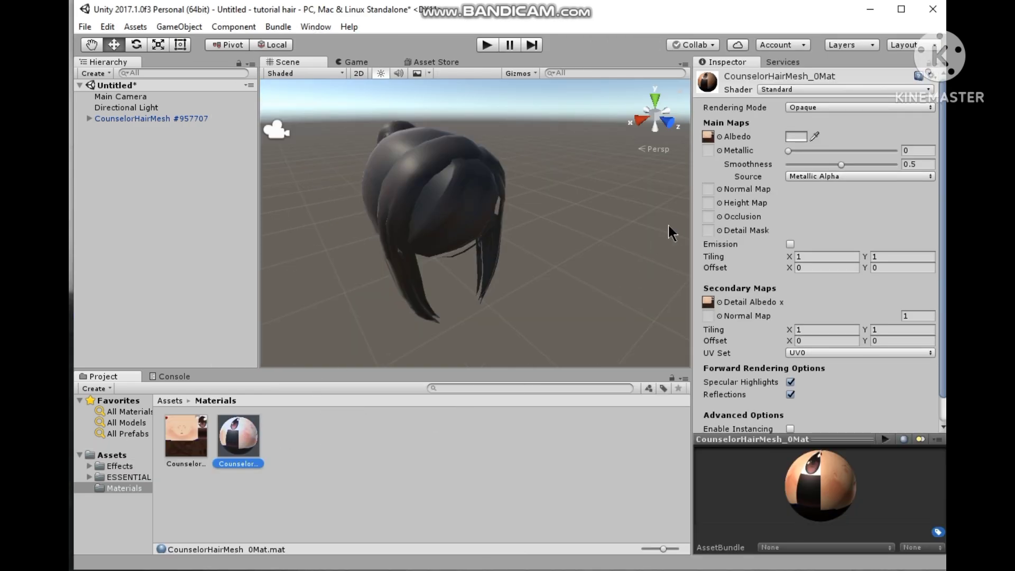
Switch the hair material's shader to Toon/Basic
left_click(788, 89)
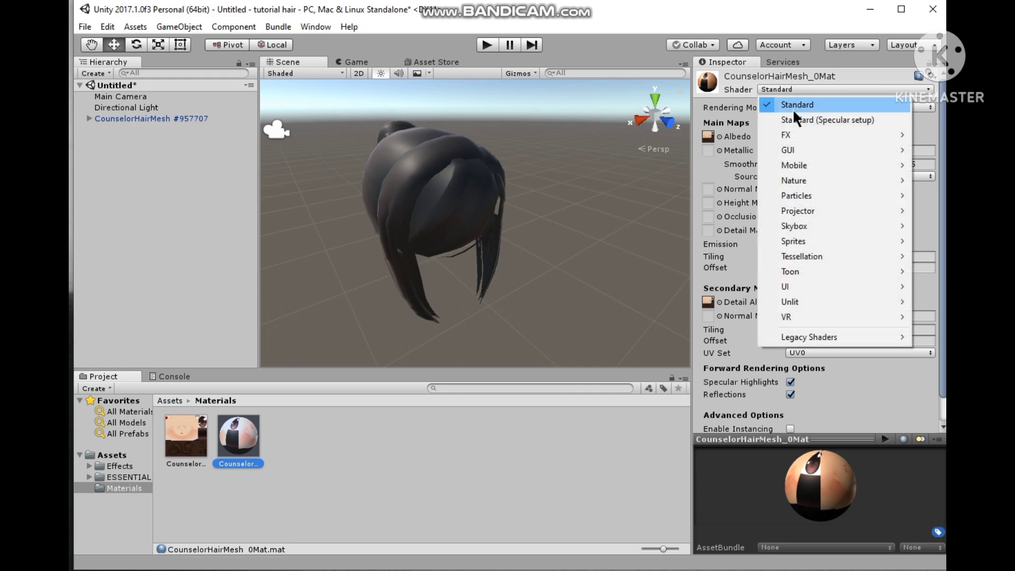
mouse_move(794, 270)
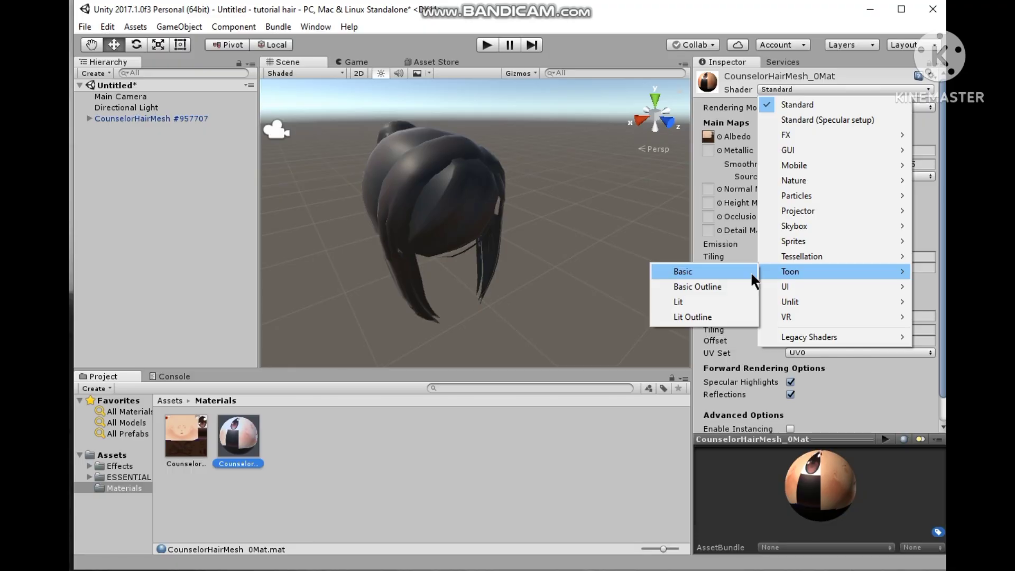
left_click(750, 271)
right_click_drag(566, 214, 465, 161)
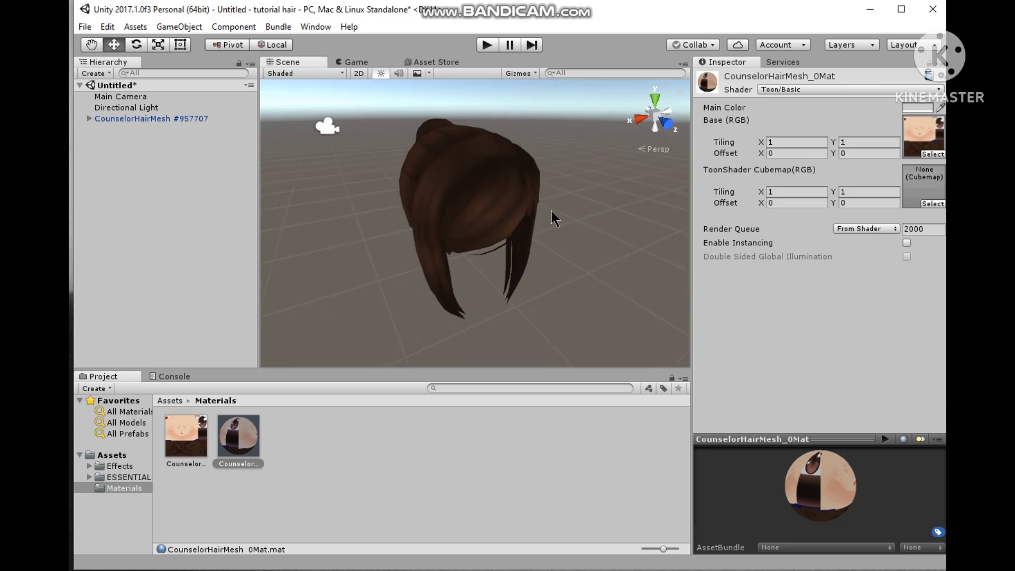
Try the Toon/Basic Outline shader with outline width 0.03
left_click(802, 91)
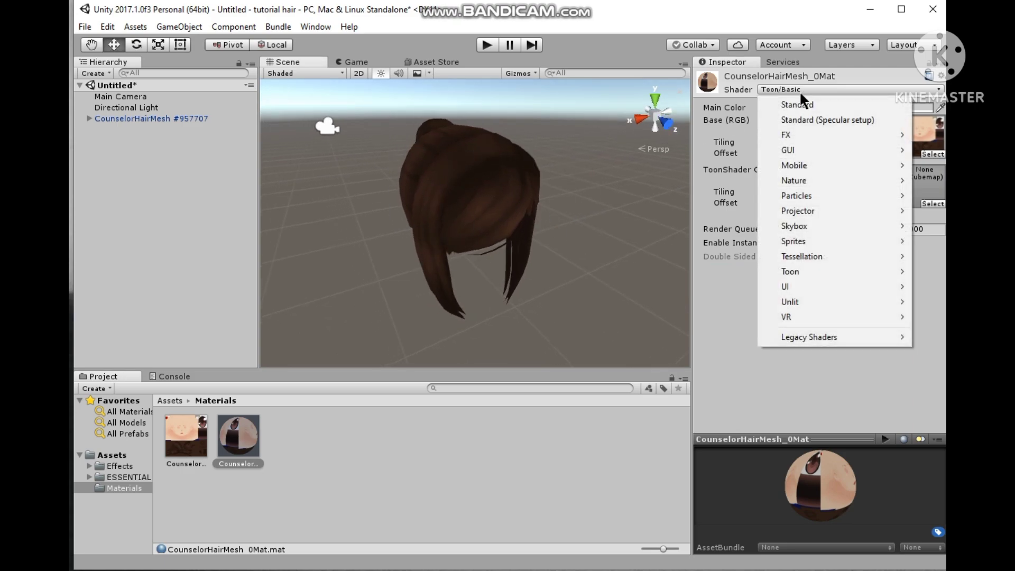
mouse_move(794, 270)
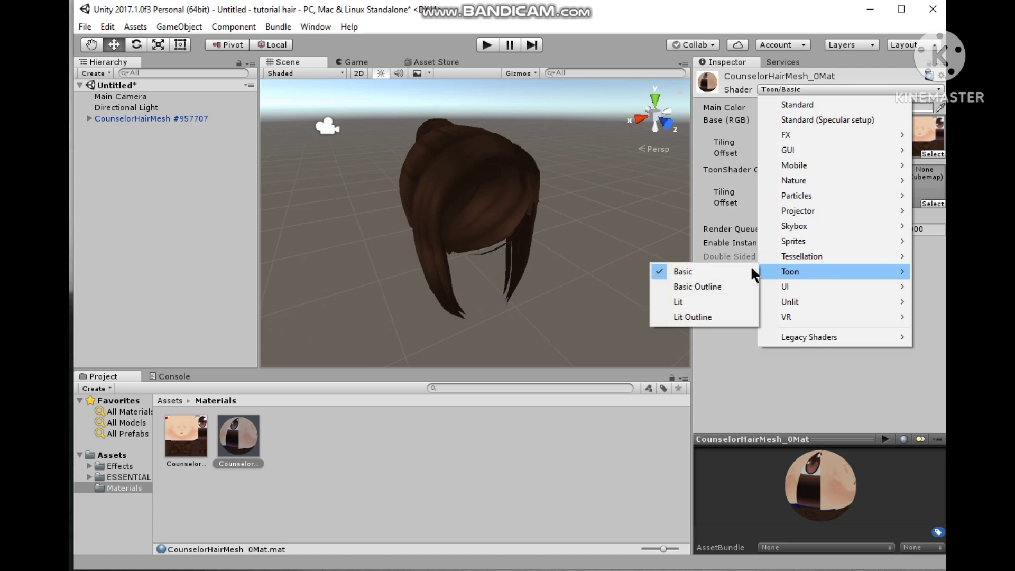
left_click(726, 294)
right_click_drag(579, 246, 489, 204)
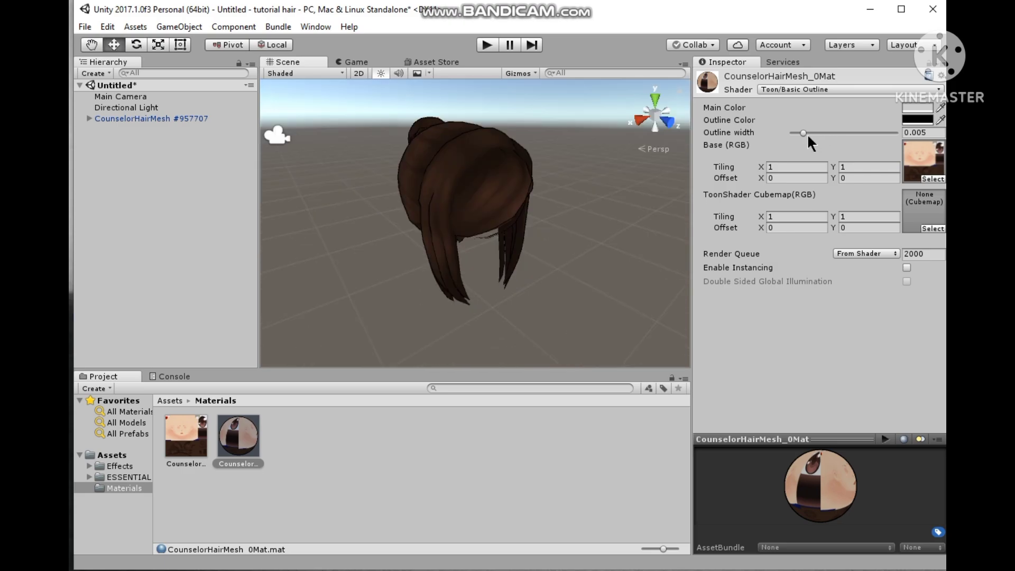
left_click_drag(803, 133, 899, 134)
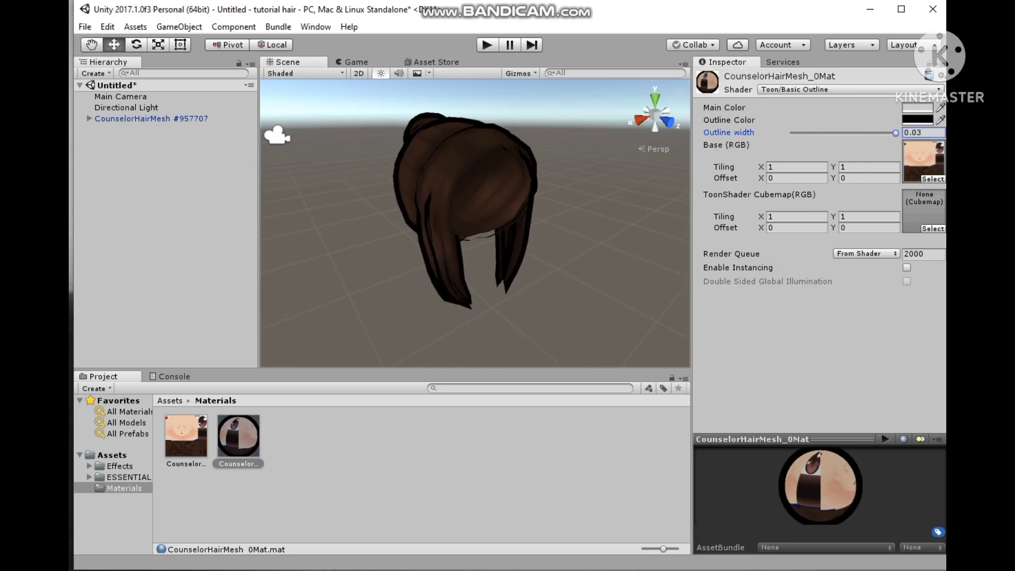
Revert the hair material's shader to Toon/Basic
left_click(846, 89)
mouse_move(814, 270)
left_click(732, 270)
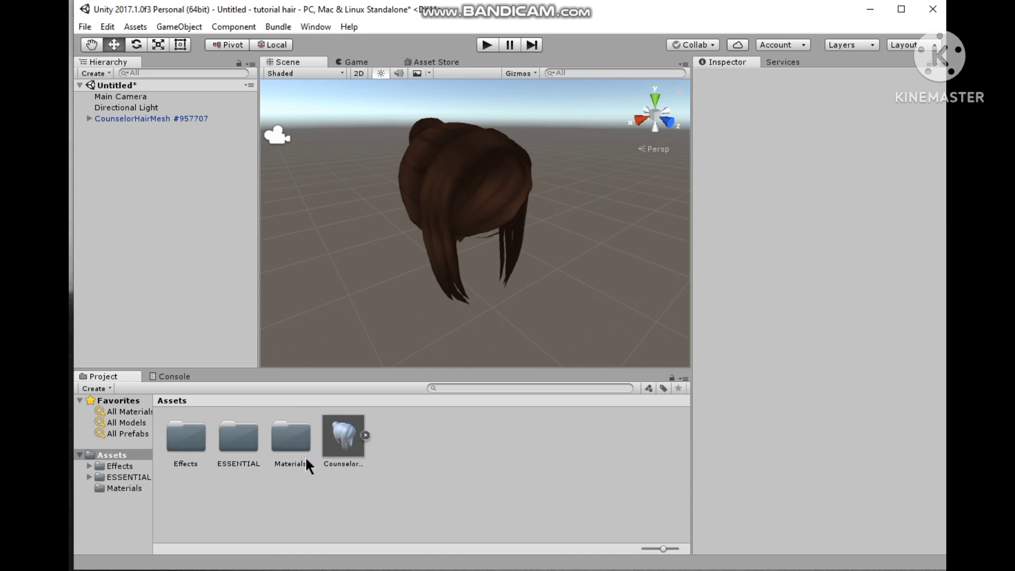
Import the desktop hair texture into Assets and delete the Materials folder
left_click(283, 443)
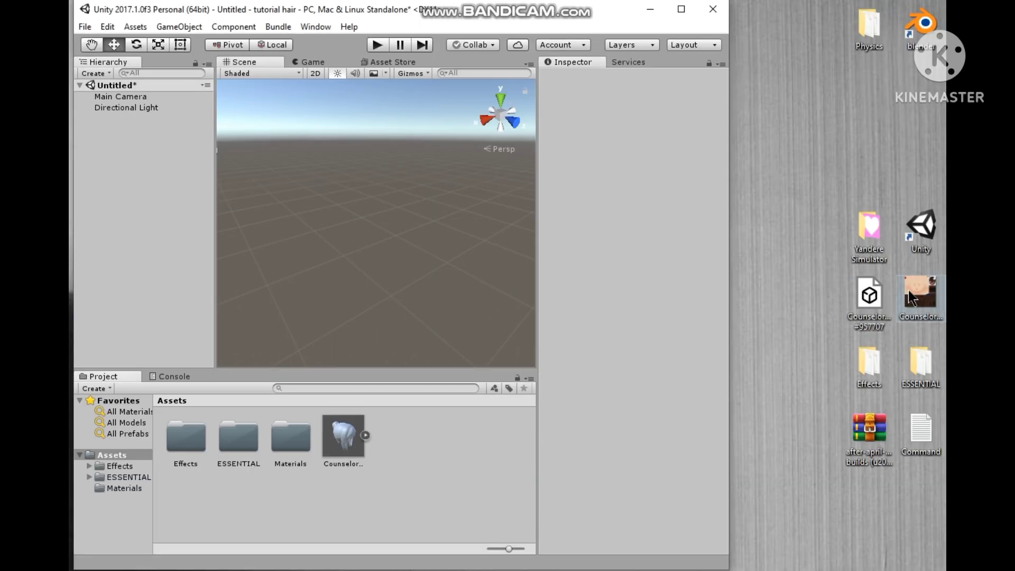
left_click_drag(910, 290, 439, 452)
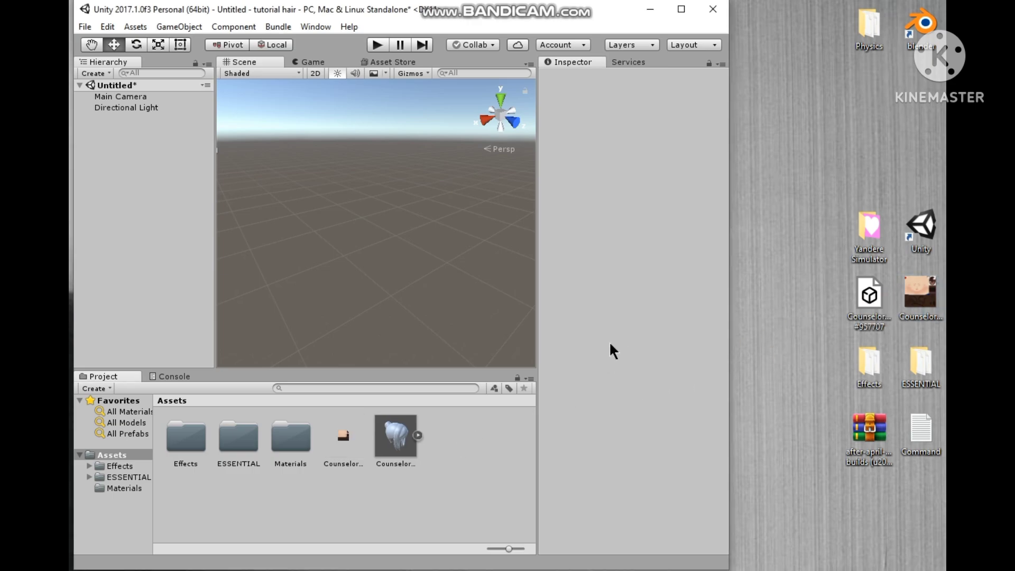
left_click(297, 437)
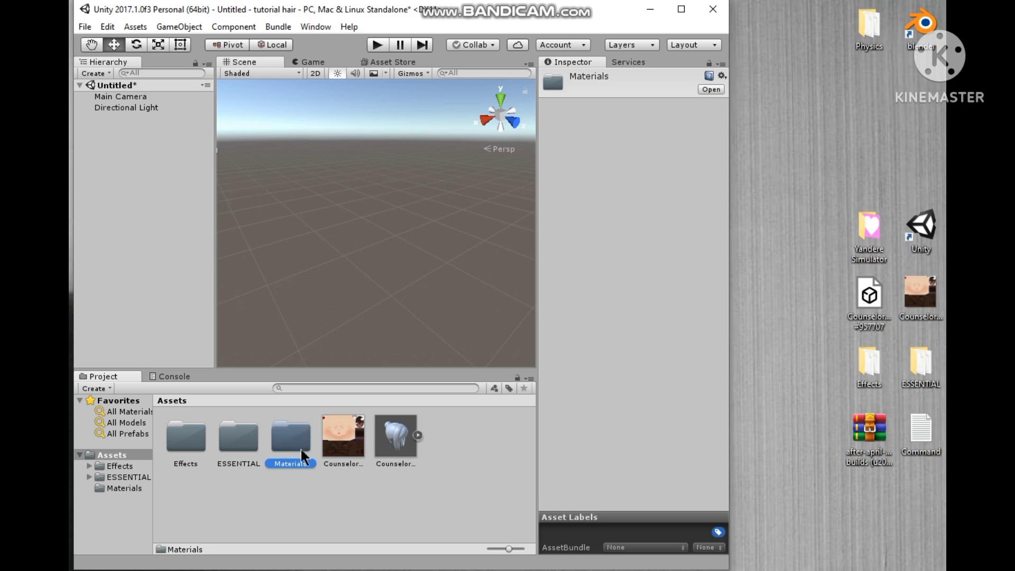
key("Delete")
key("Return")
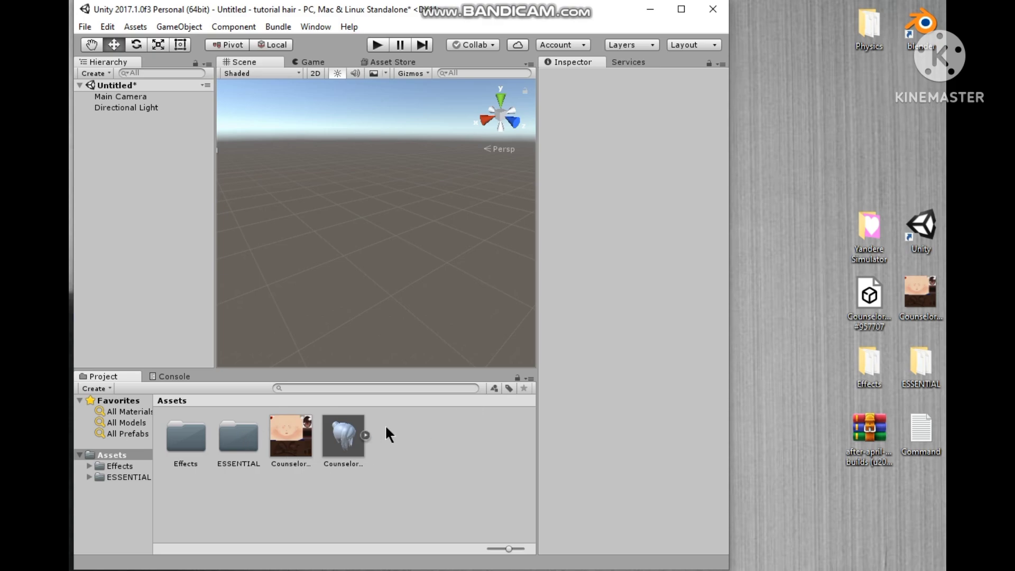
Create a new material in Assets named jftutfjg
right_click(394, 445)
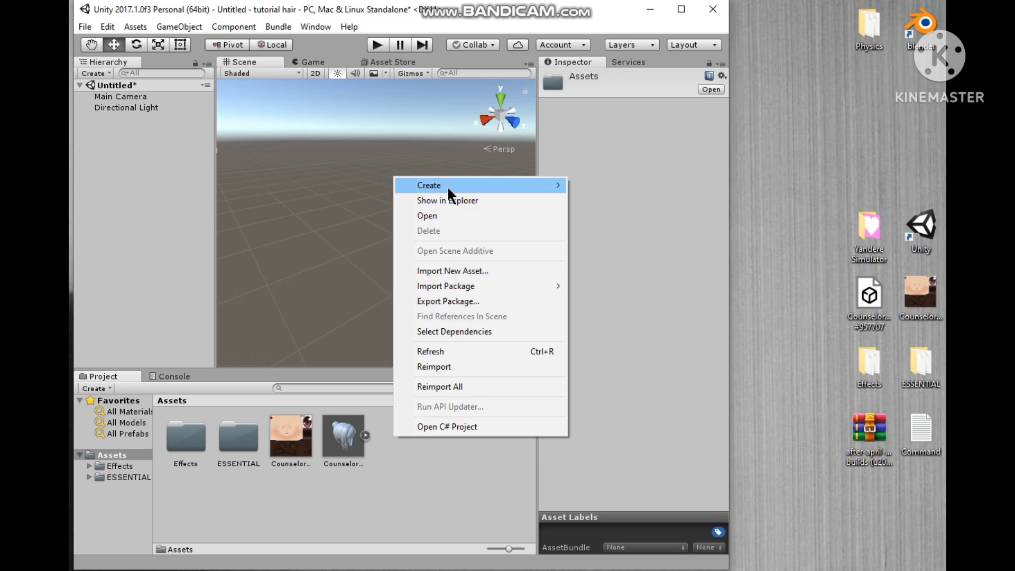
mouse_move(448, 182)
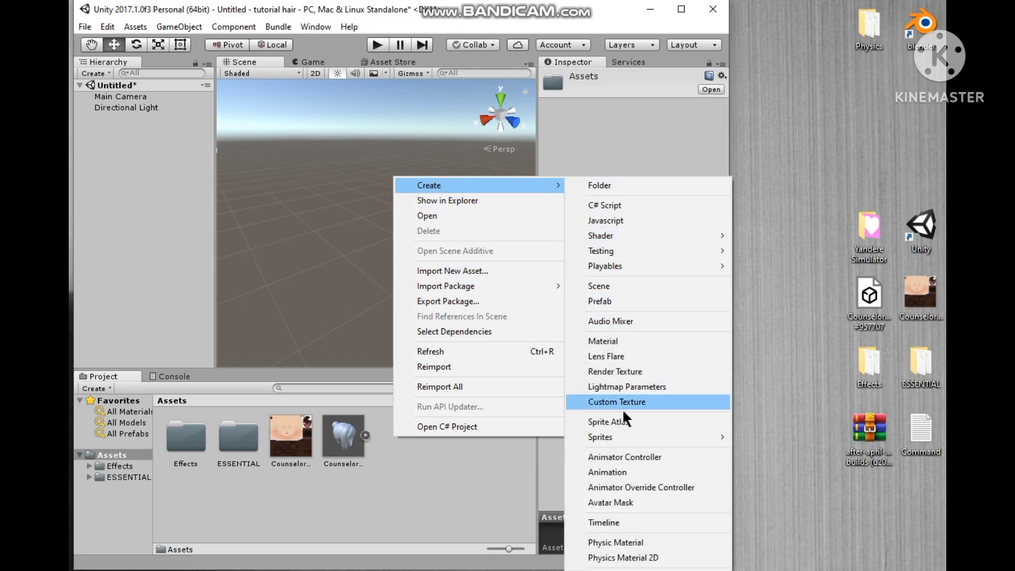
left_click(614, 339)
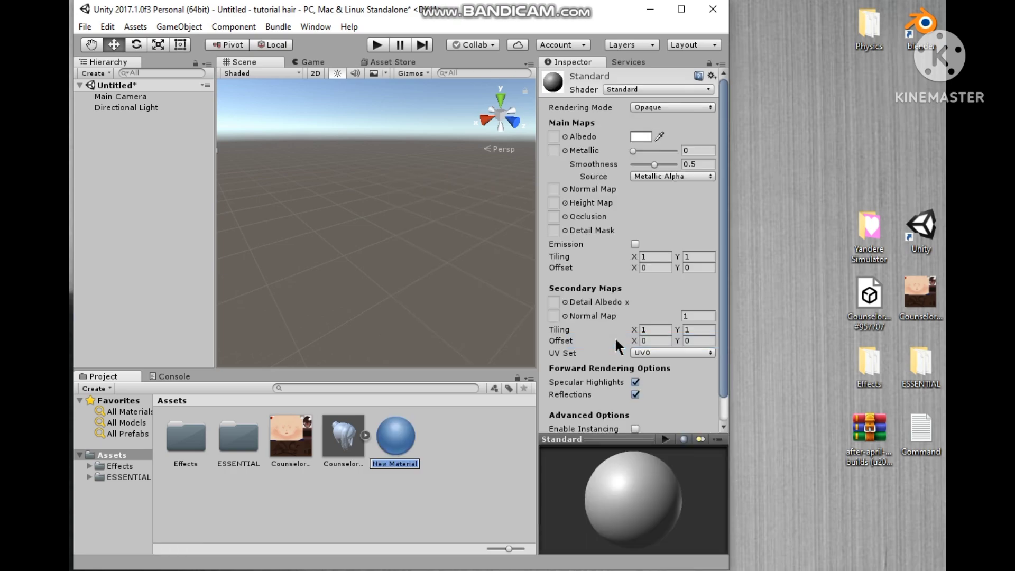
type("jftutfjg")
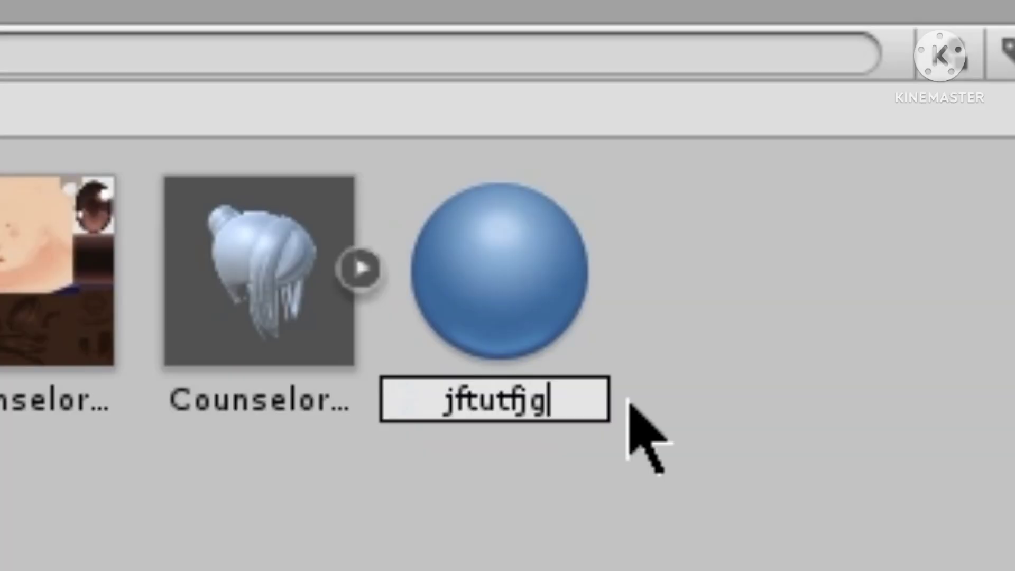
key("Return")
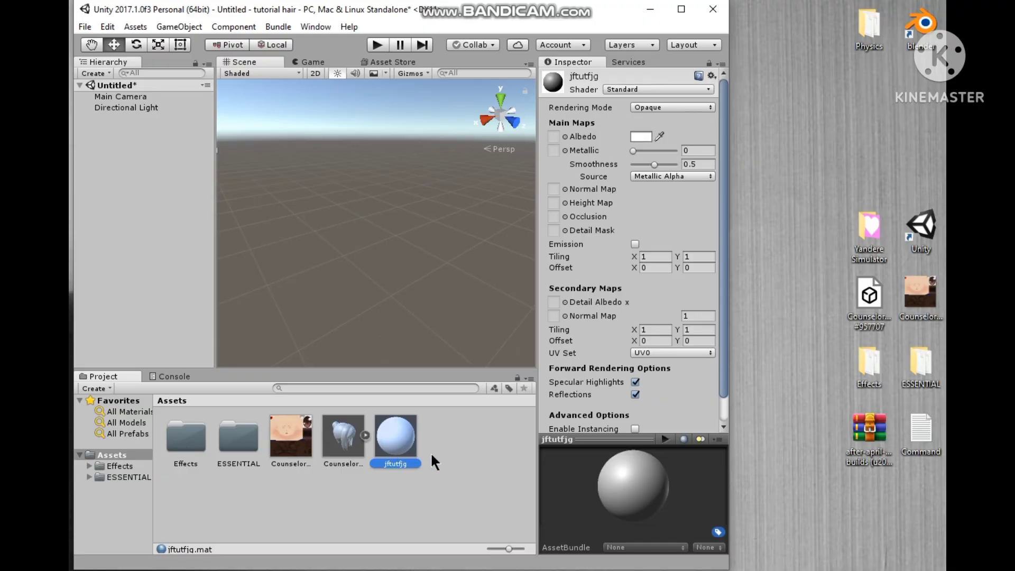
Assign the counselor texture as jftutfjg's albedo
left_click(656, 340)
left_click(392, 435)
left_click_drag(291, 436, 553, 137)
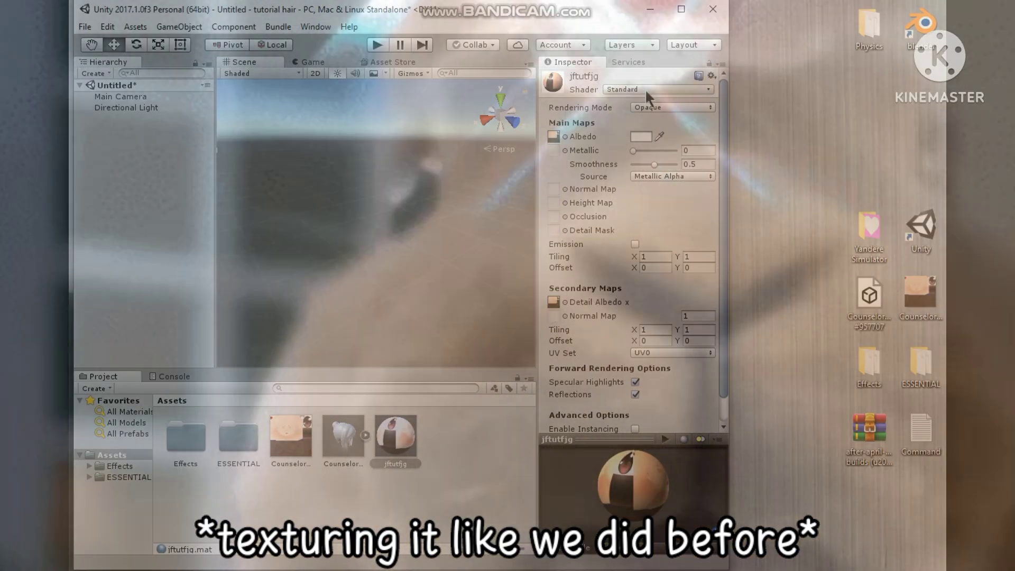
left_click(645, 88)
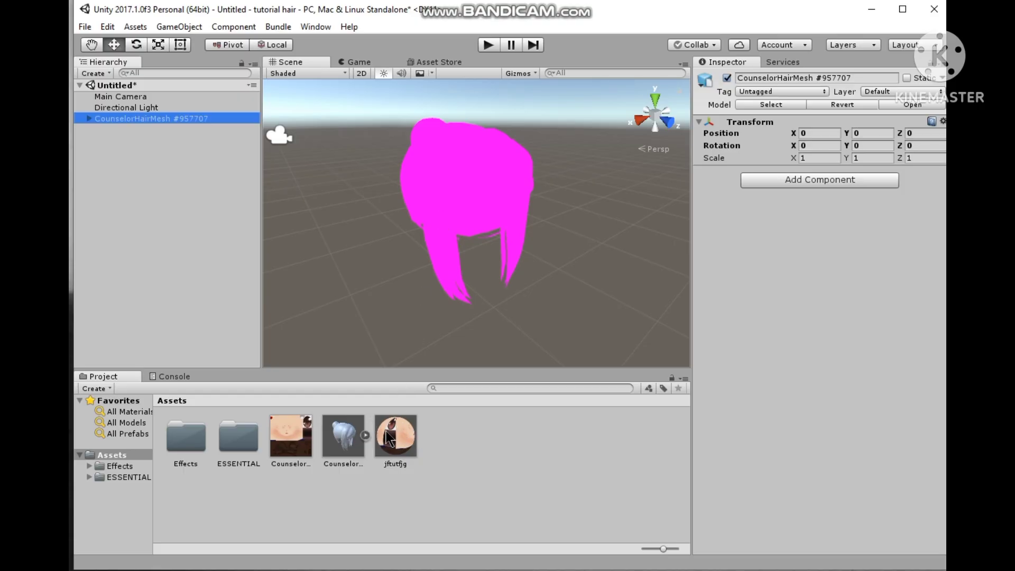
Apply the jftutfjg material to the counselor hair mesh so it shows brown instead of magenta
left_click(397, 430)
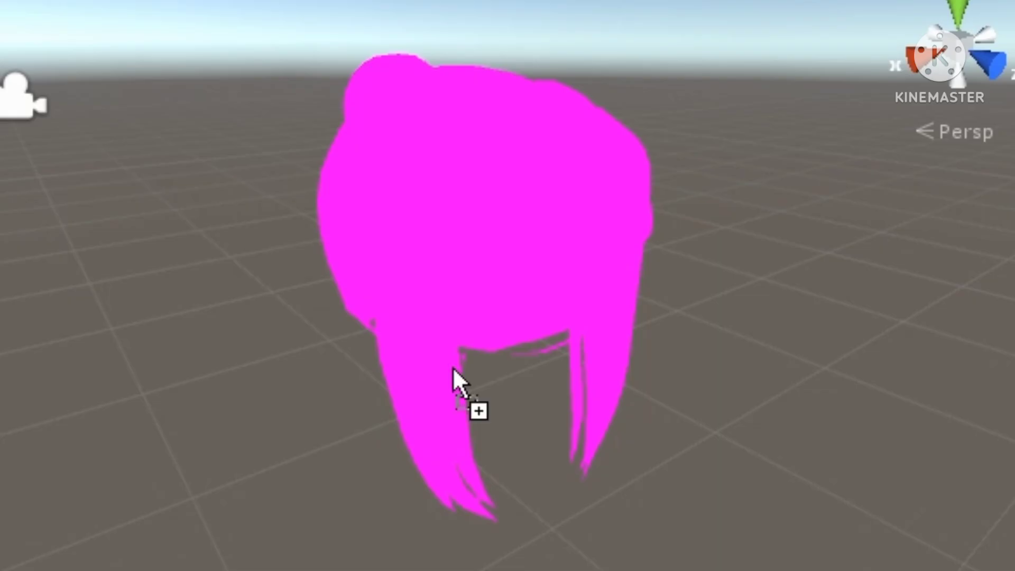
left_click_drag(458, 380, 539, 252)
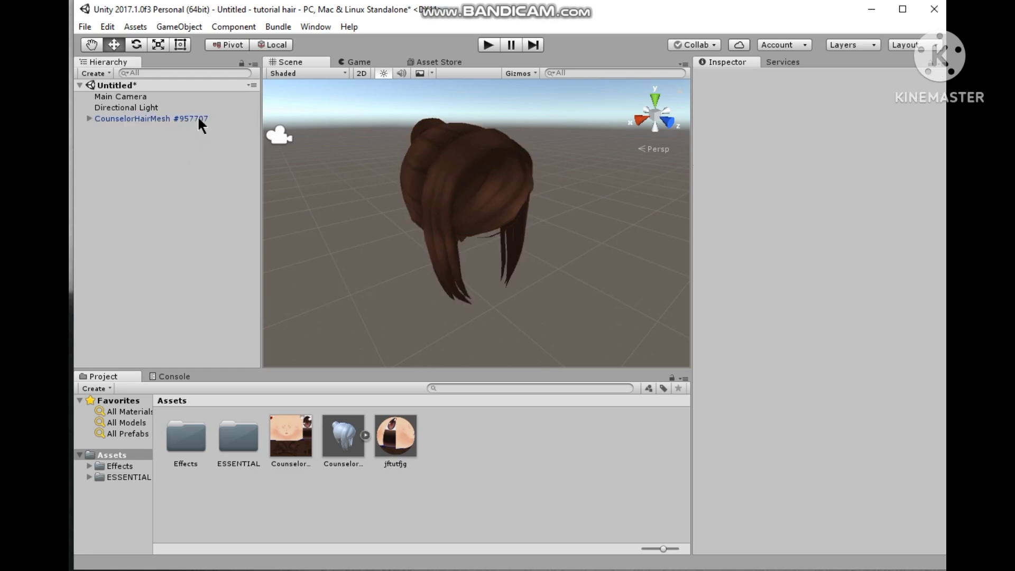
Rename the counselor hair object to tutorialhair
left_click(107, 117)
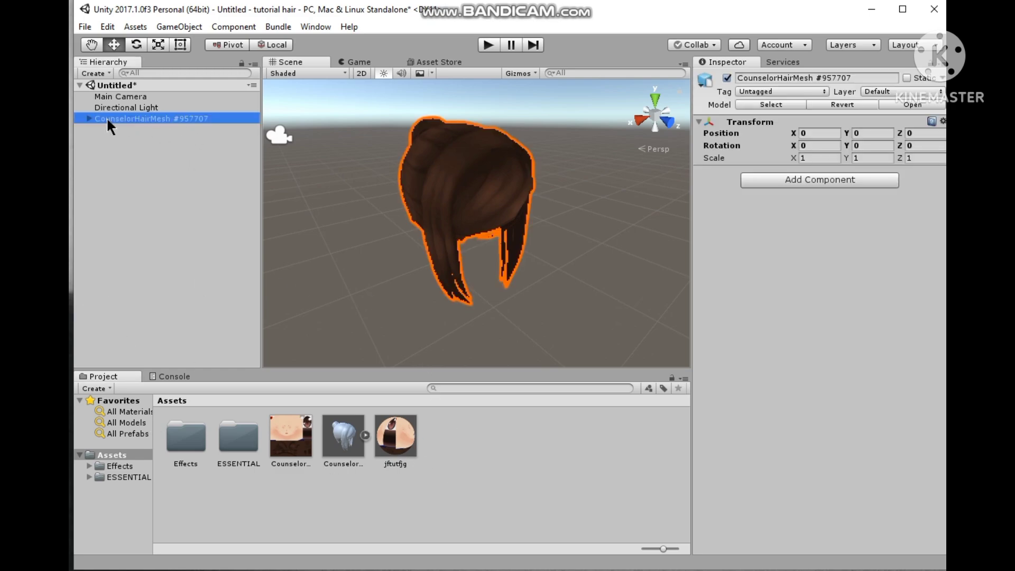
left_click(799, 78)
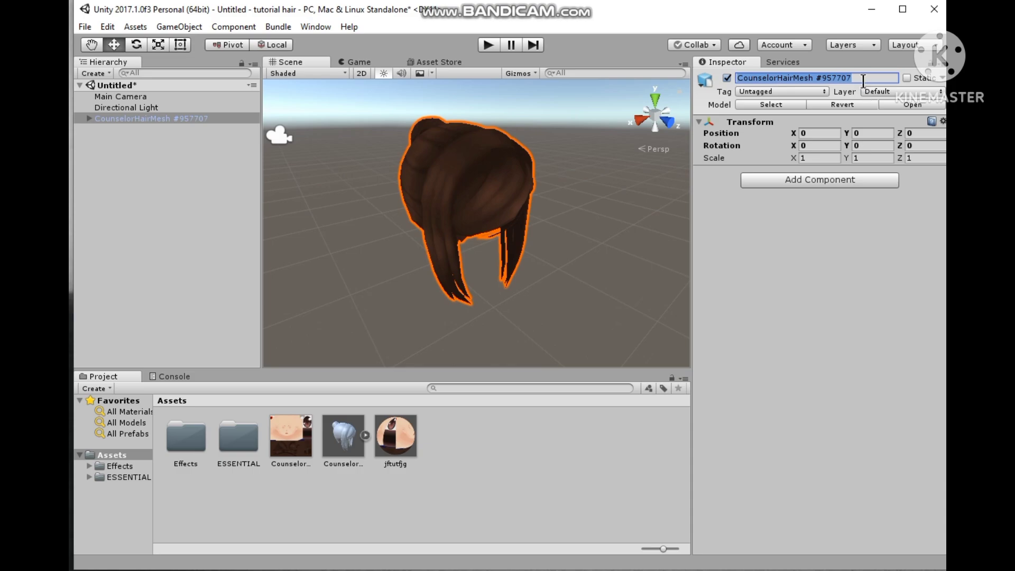
key("BackSpace")
type("tutorial hair")
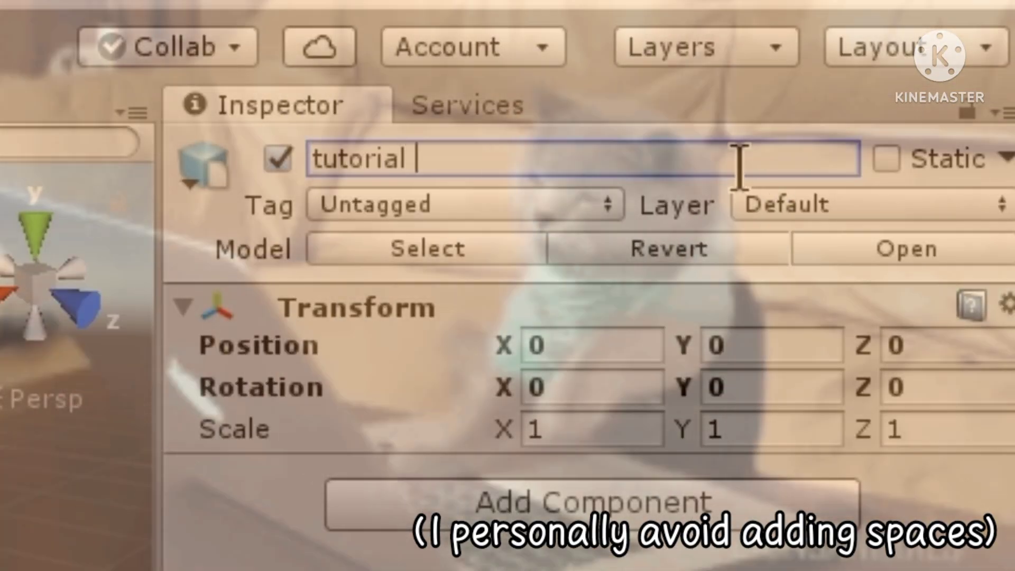
key("Left")
key("Left")
key("Left")
key("Left")
key("BackSpace")
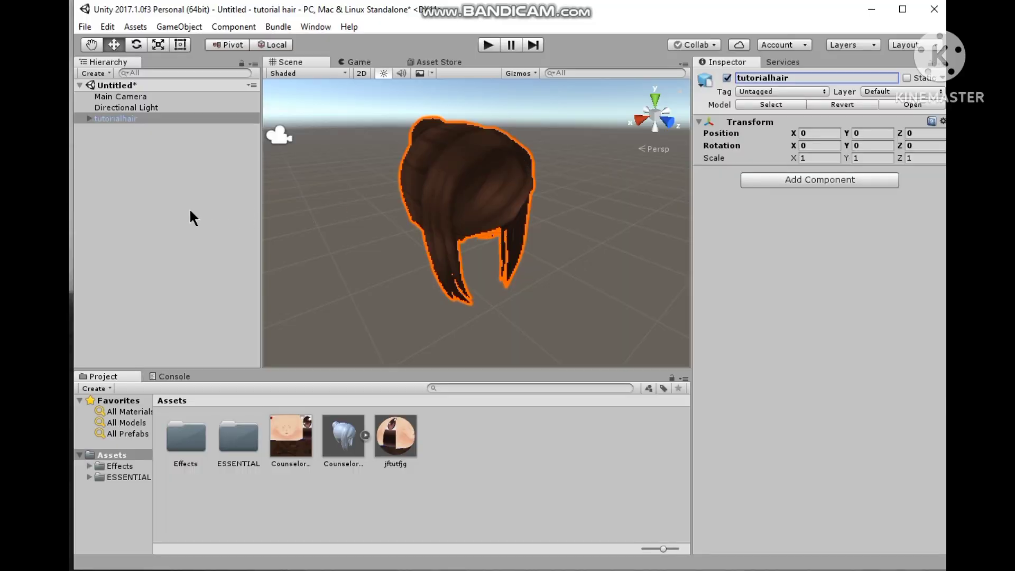
left_click(189, 207)
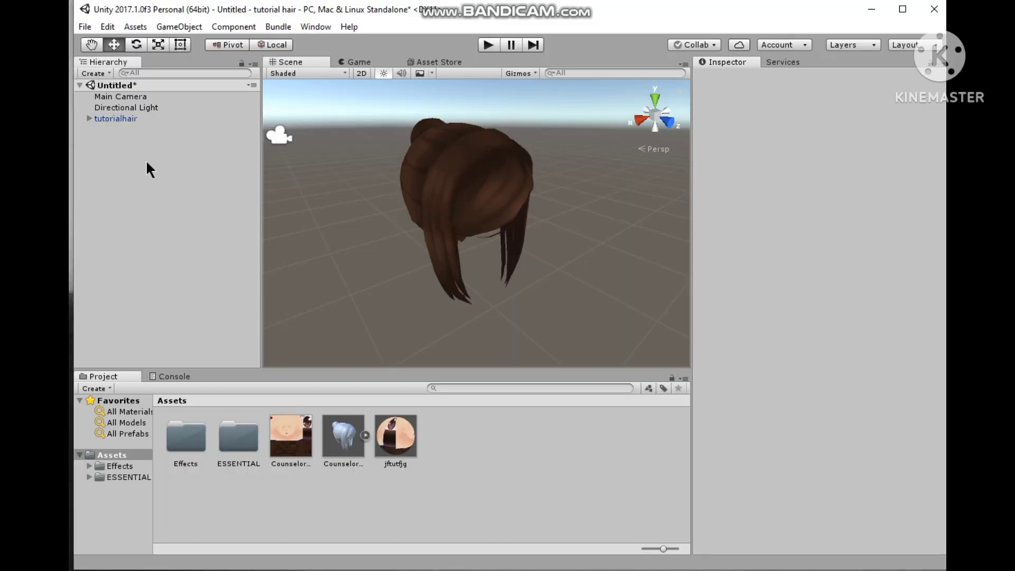
Create an empty GameObject named tutorialhair with X and Y position set to 0
right_click(145, 159)
right_click(123, 161)
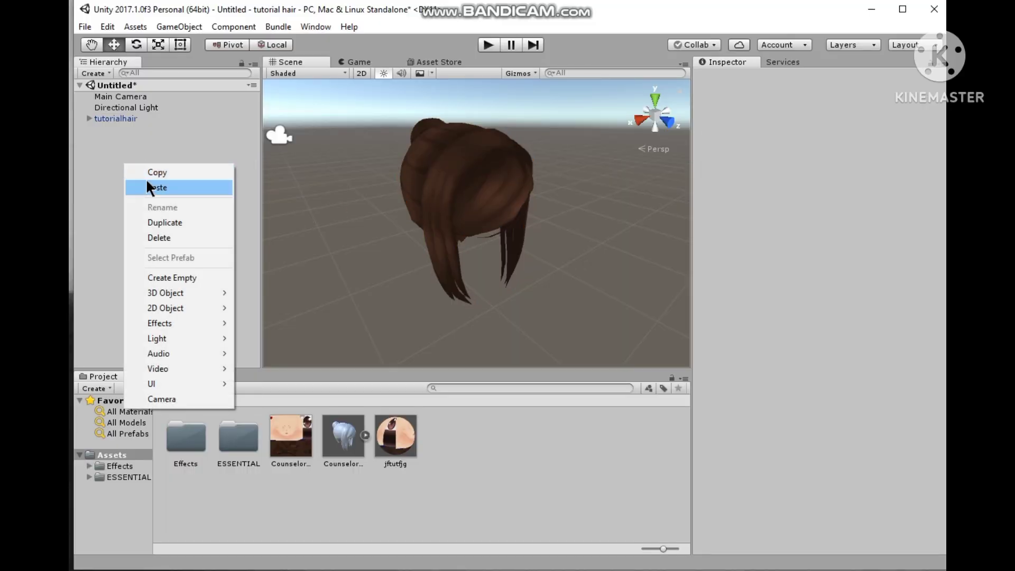
left_click(176, 277)
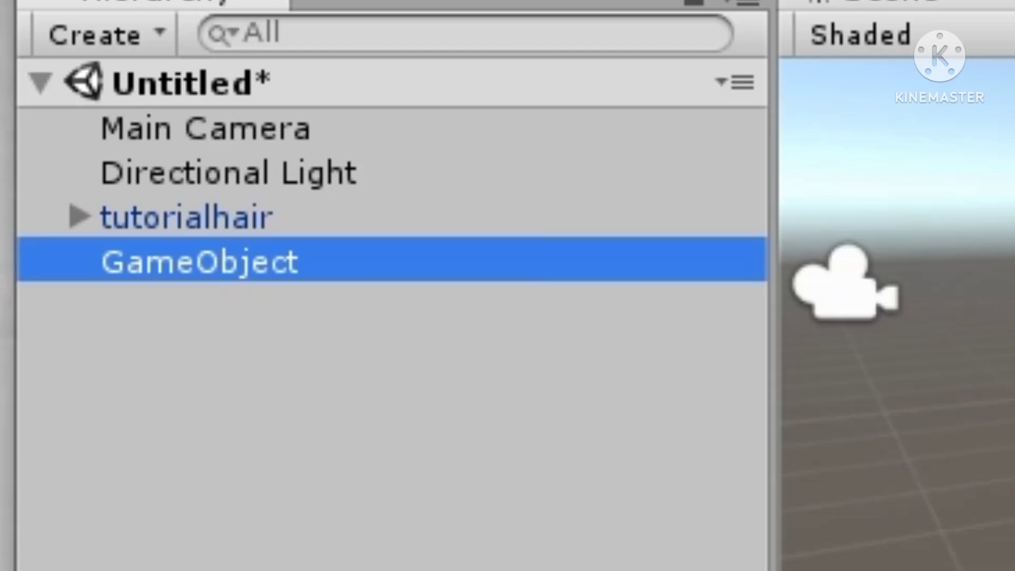
left_click(792, 78)
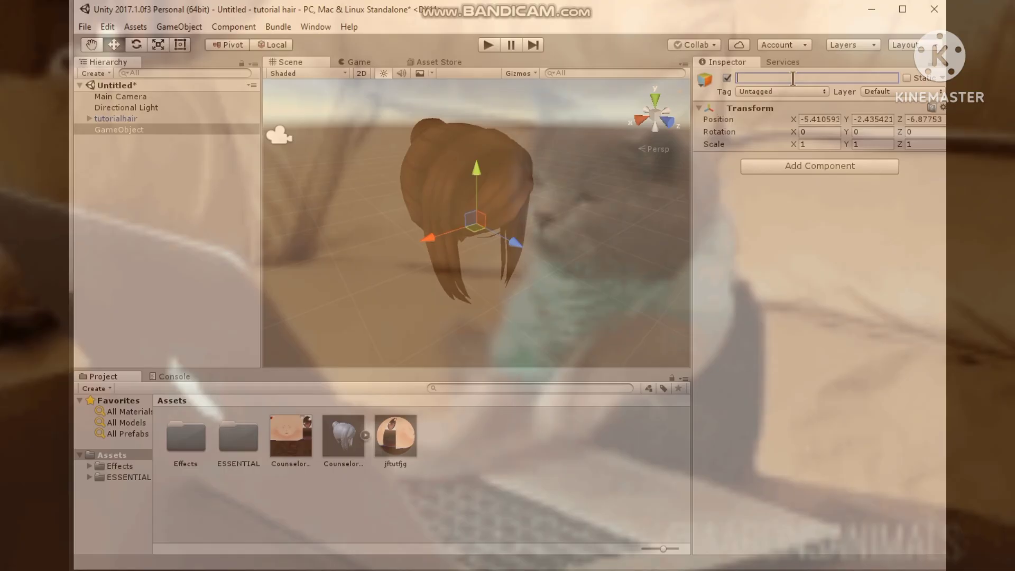
type("tutpo")
key("BackSpace")
key("BackSpace")
type("orialhair")
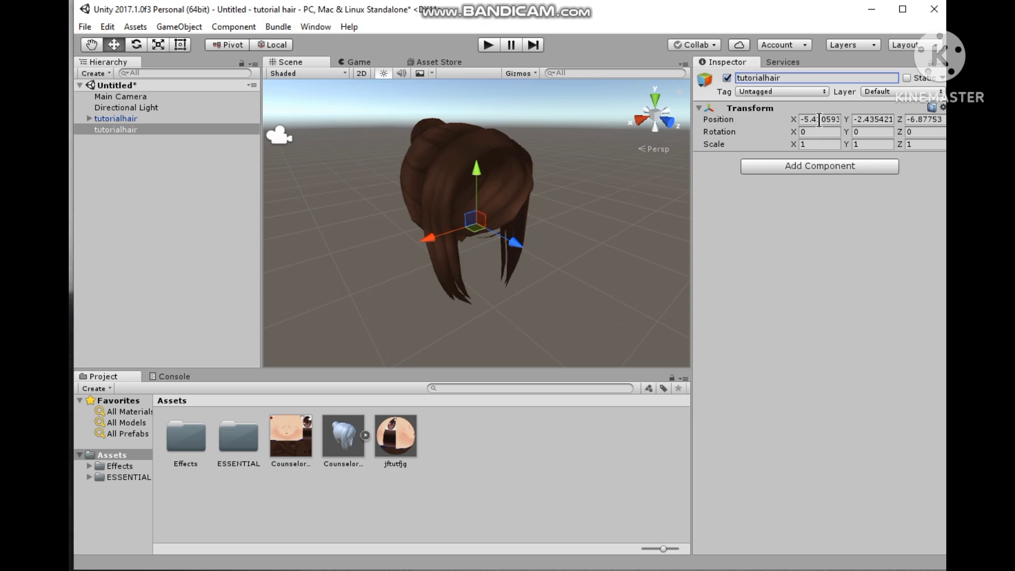
left_click(819, 119)
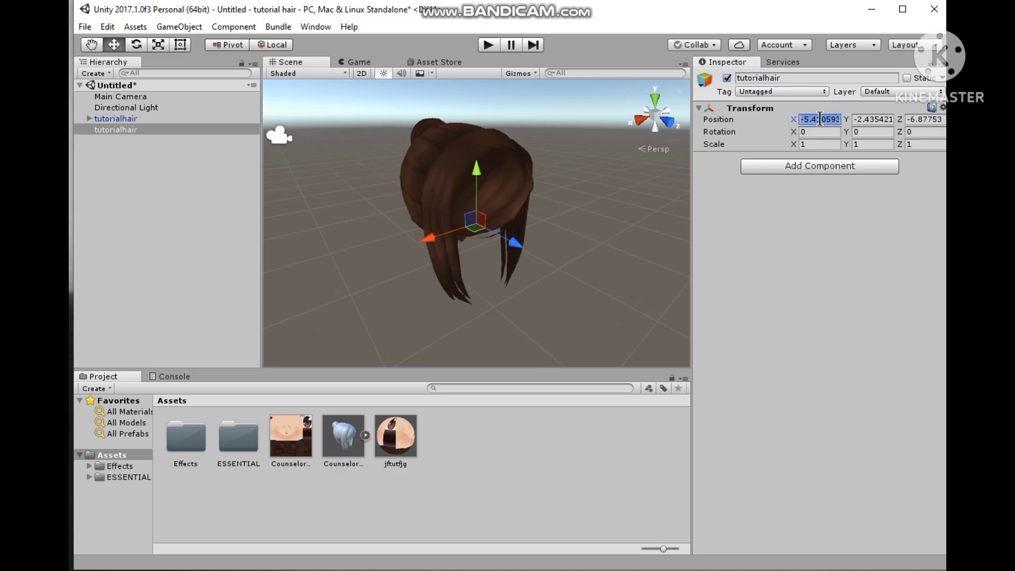
type("0")
left_click(867, 119)
type("0")
left_click(125, 119)
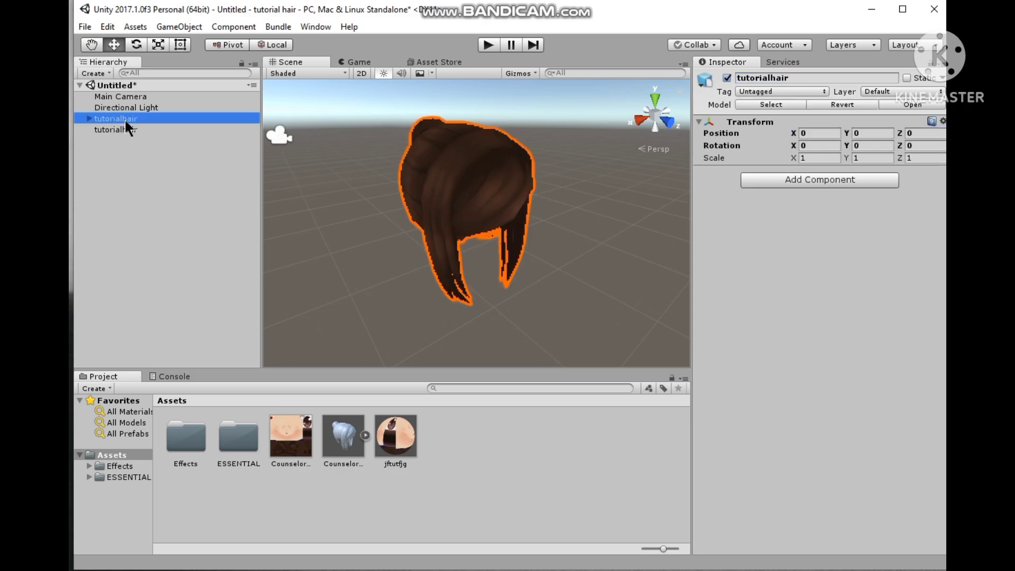
Nest the hair under the empty tutorialhair object and save that parent as tutorialhair.prefab in Assets
left_click_drag(129, 119, 156, 172)
left_click(88, 119)
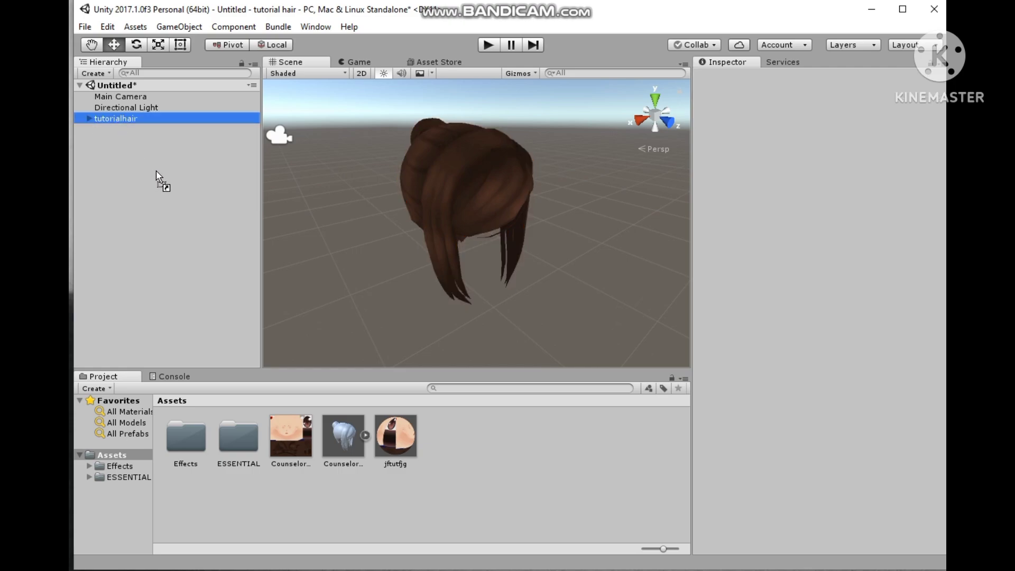
left_click_drag(235, 259, 385, 363)
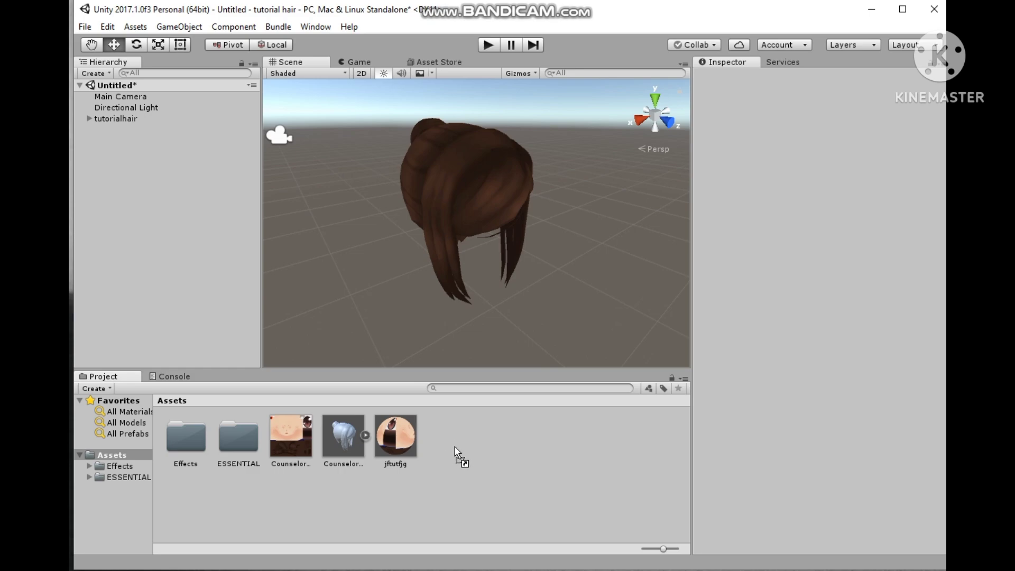
left_click_drag(454, 449, 460, 444)
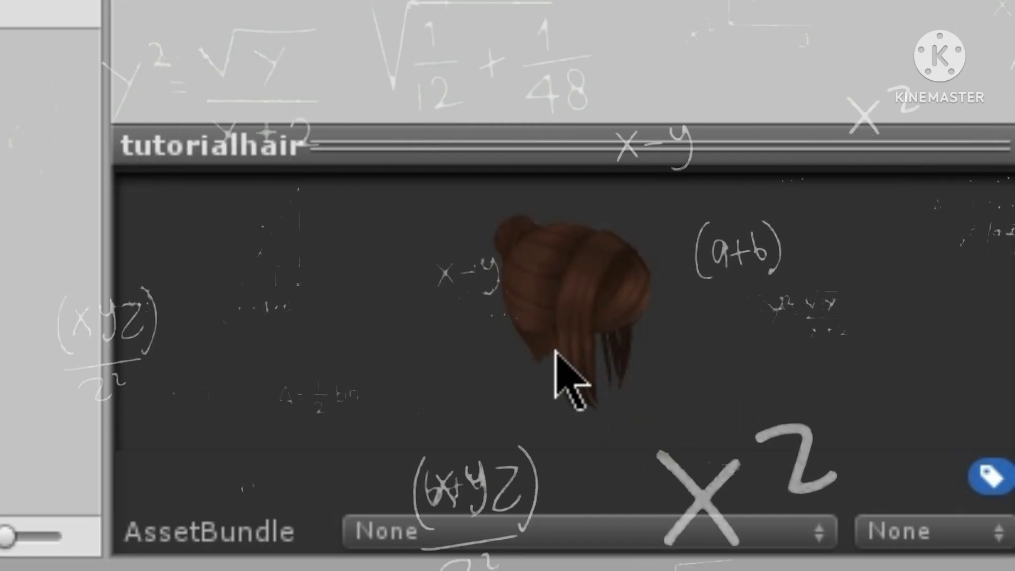
left_click_drag(818, 503, 848, 477)
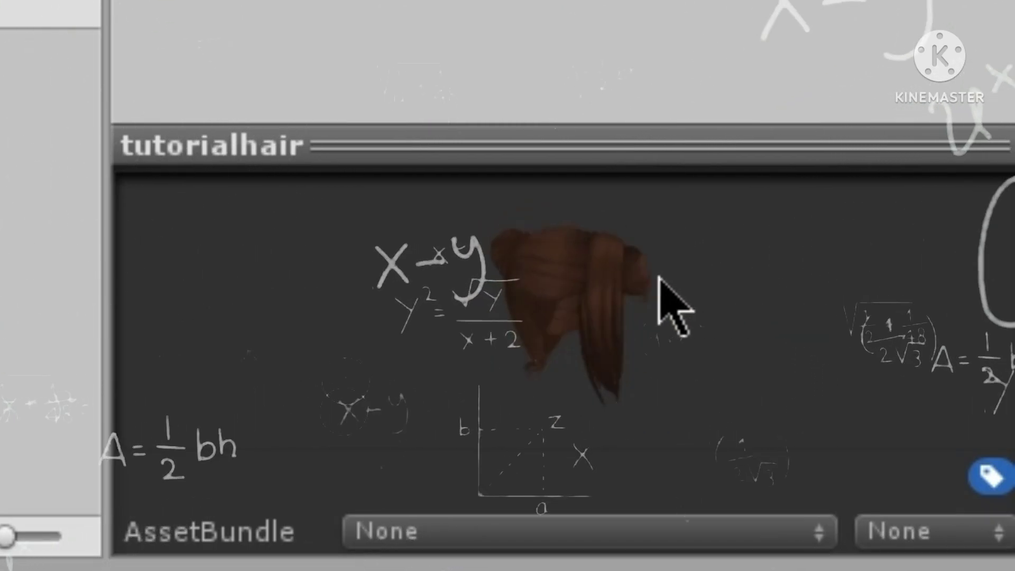
Give the hair prefab a new AssetBundle name tutorialhair and a new variant unity3d
left_click_drag(660, 279, 601, 351)
left_click(433, 531)
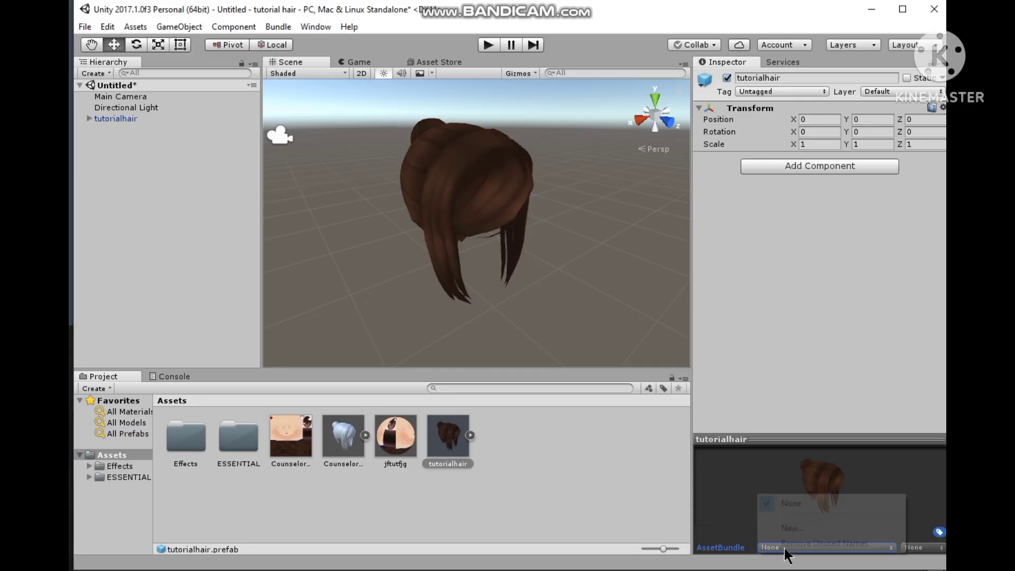
left_click(787, 528)
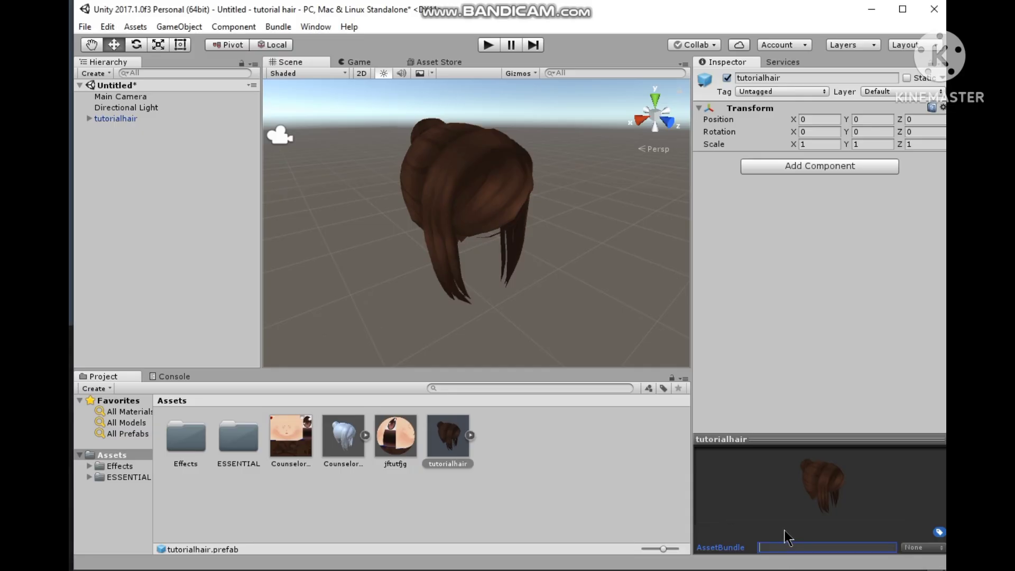
type("tutorialhair")
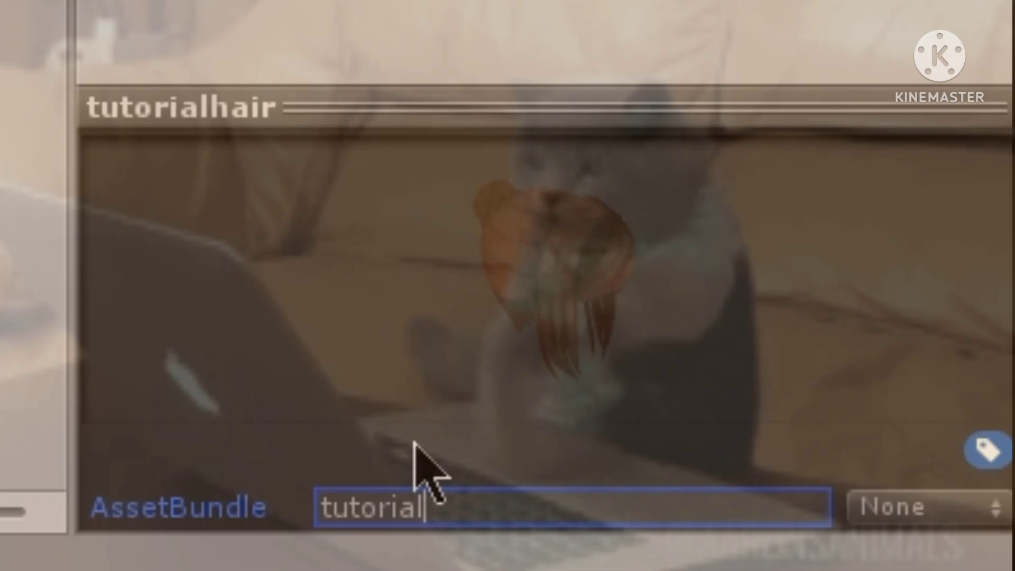
key("Return")
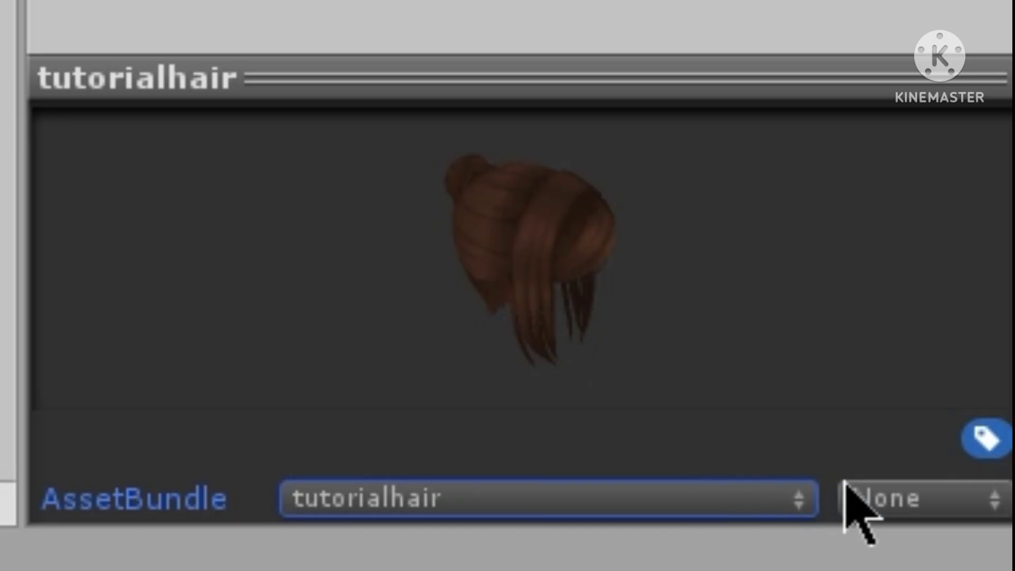
left_click(916, 501)
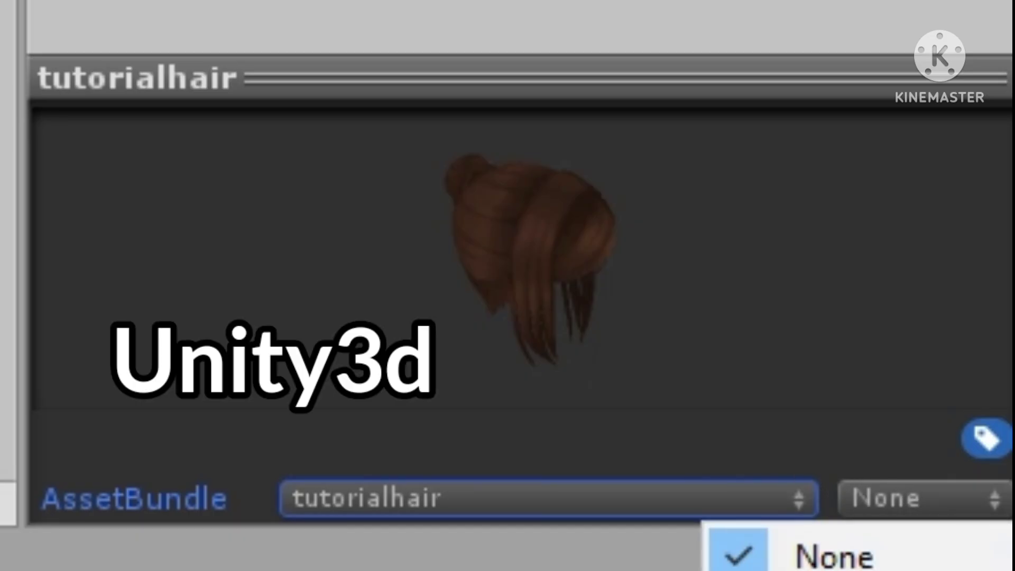
left_click(836, 569)
type("unity")
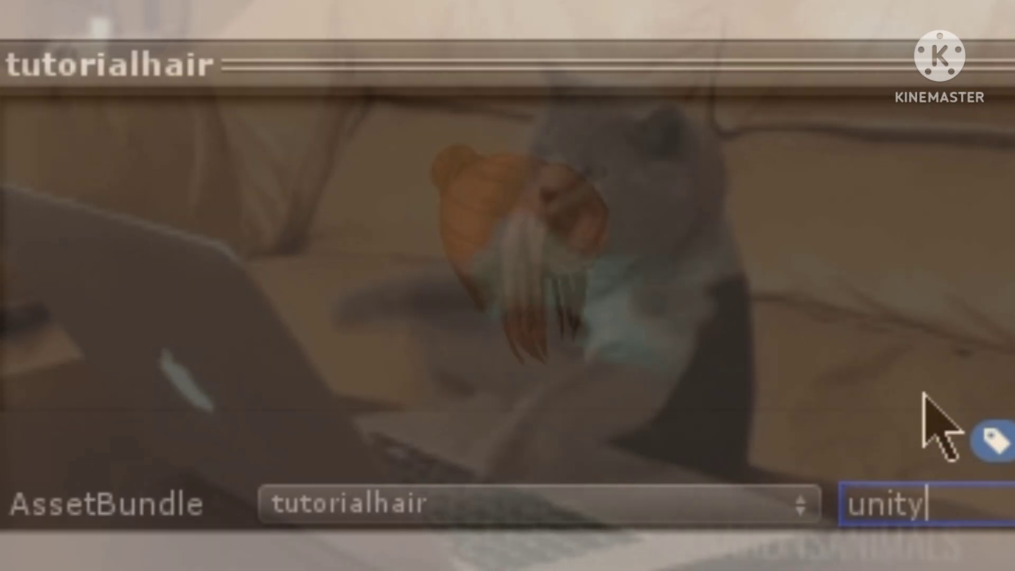
type("3d")
key("Return")
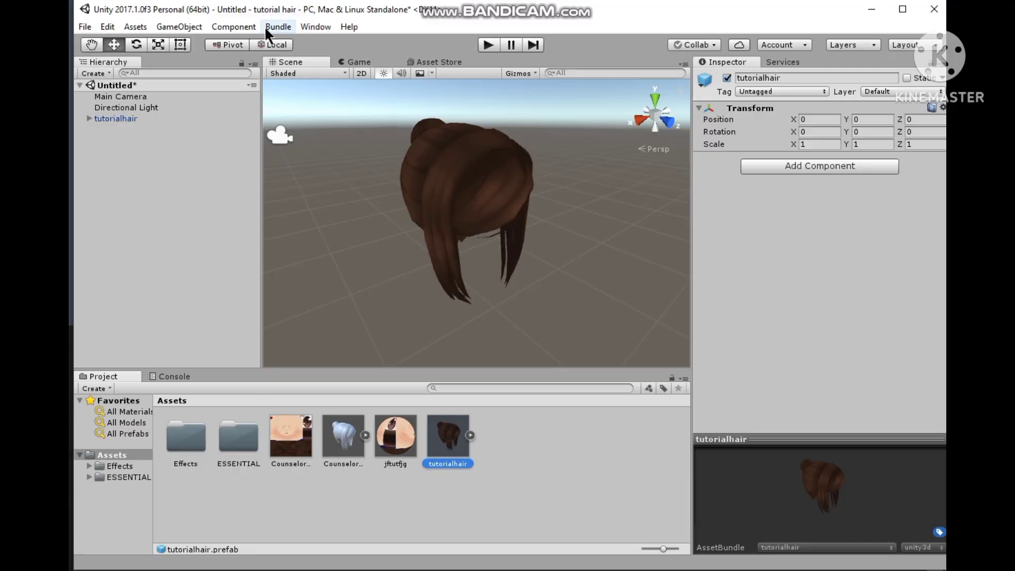
Run Bundle > Build AssetBundles and select the generated tutorialhair.unity3d file
left_click(281, 28)
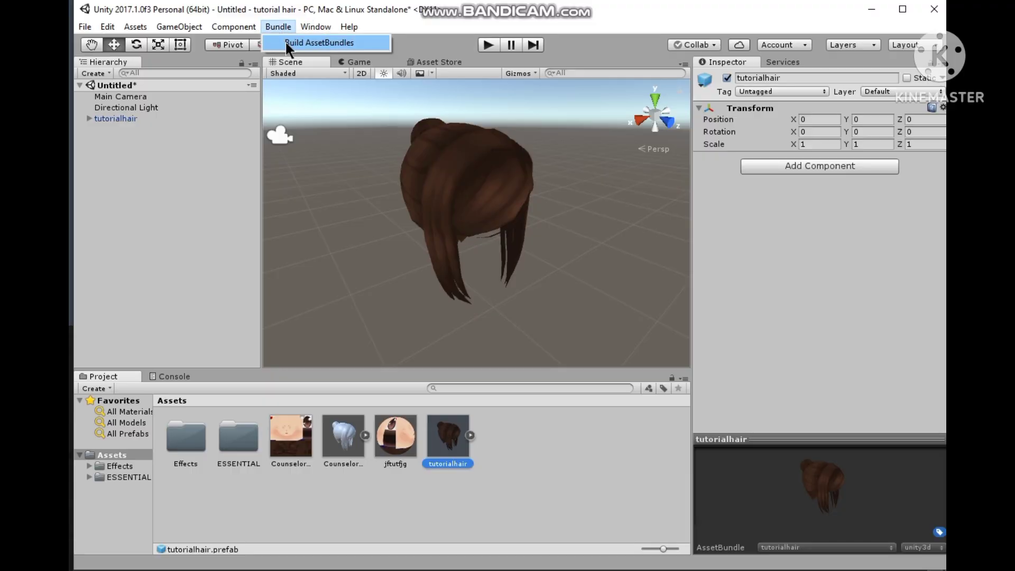
left_click(286, 44)
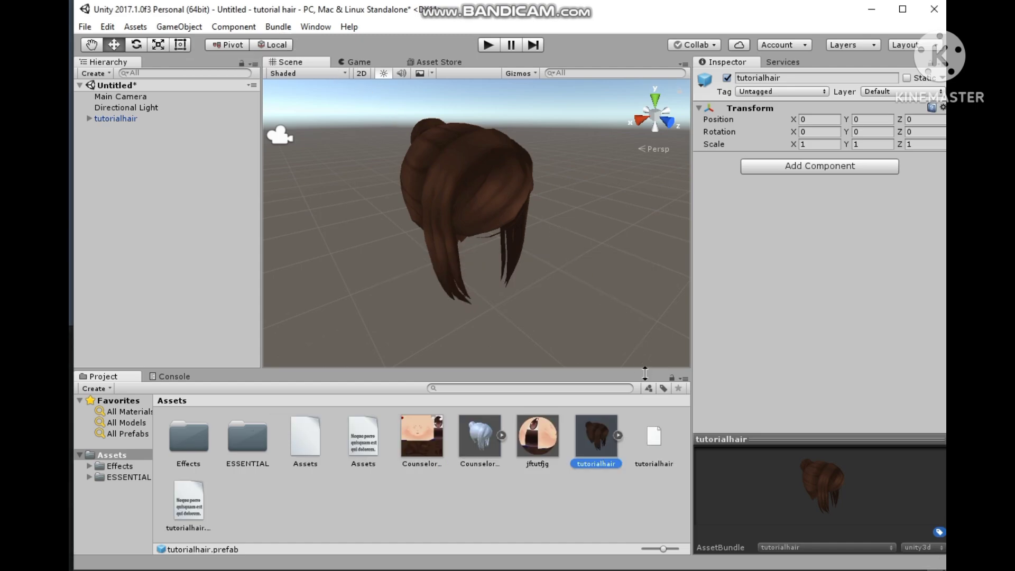
left_click(655, 440)
right_click(655, 441)
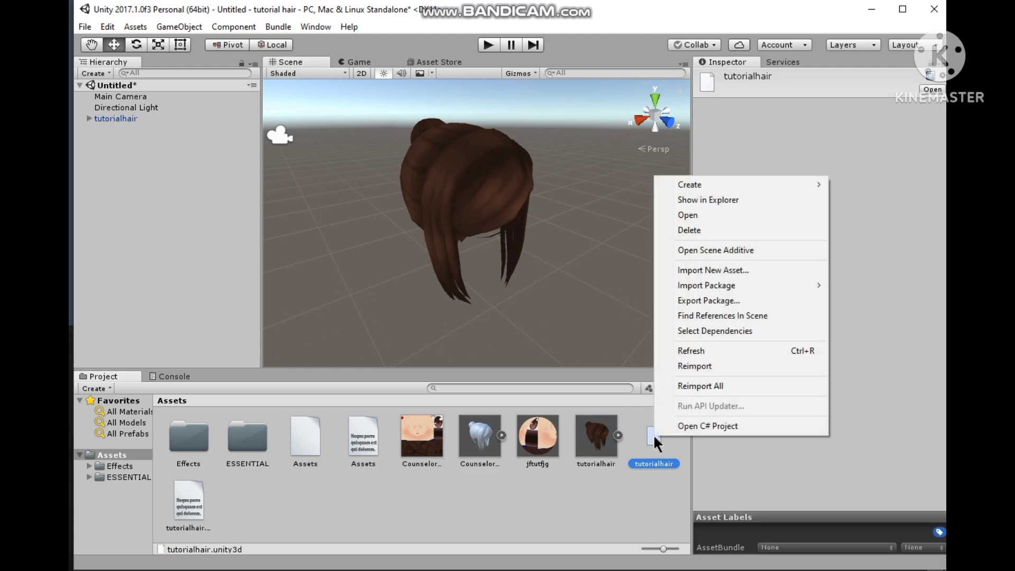
Show tutorialhair.unity3d in File Explorer and copy it
left_click(723, 205)
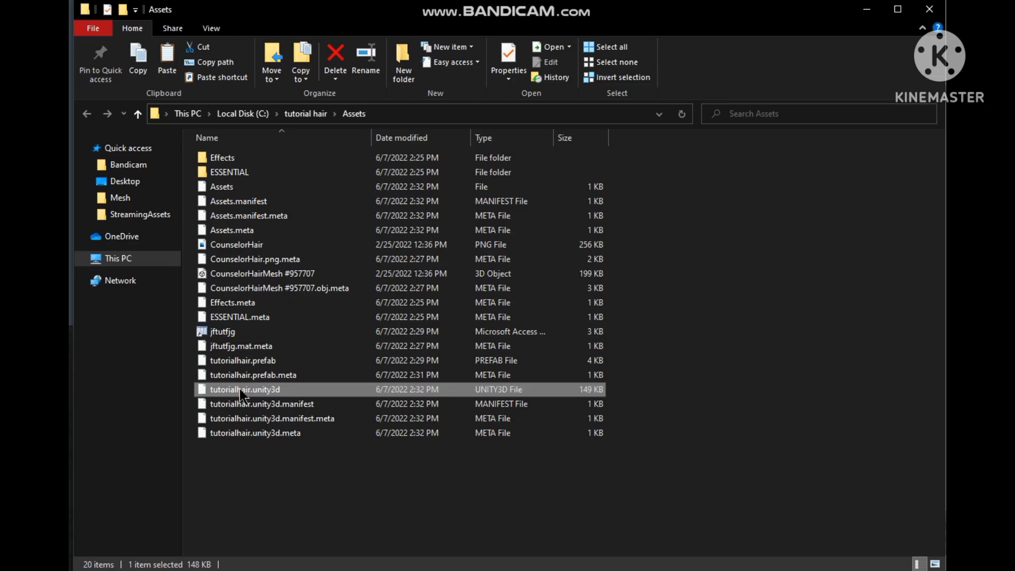
right_click(240, 389)
left_click(285, 305)
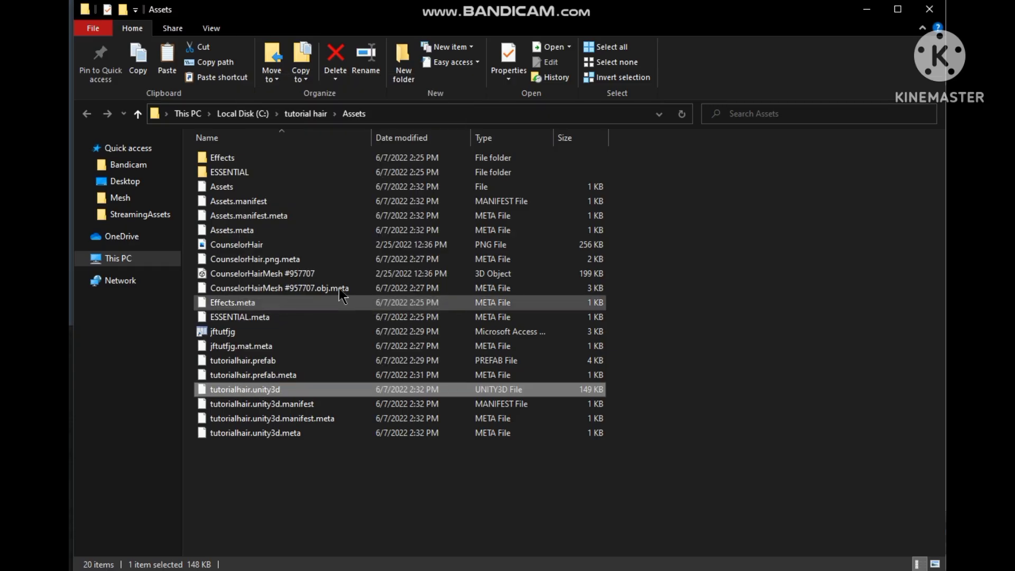
Paste tutorialhair.unity3d into YandereSimulator_Data\StreamingAssets\PoseMod
left_click(866, 10)
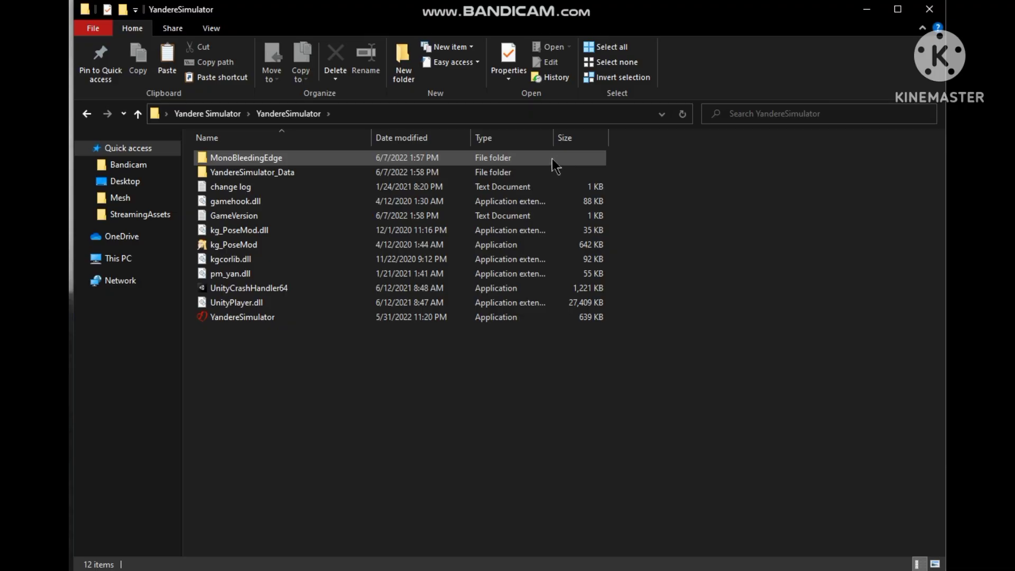
double_click(547, 170)
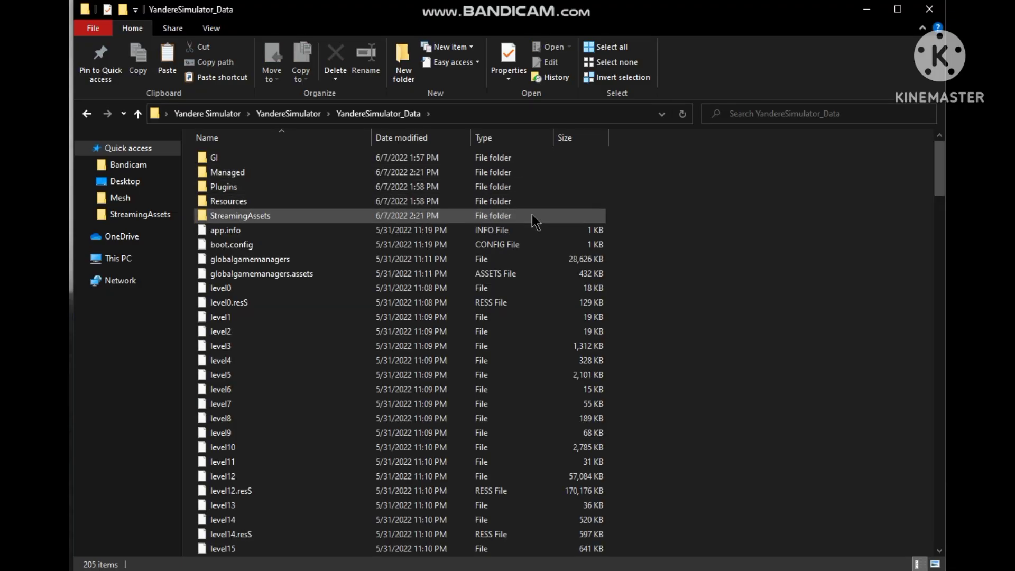
double_click(532, 214)
double_click(591, 174)
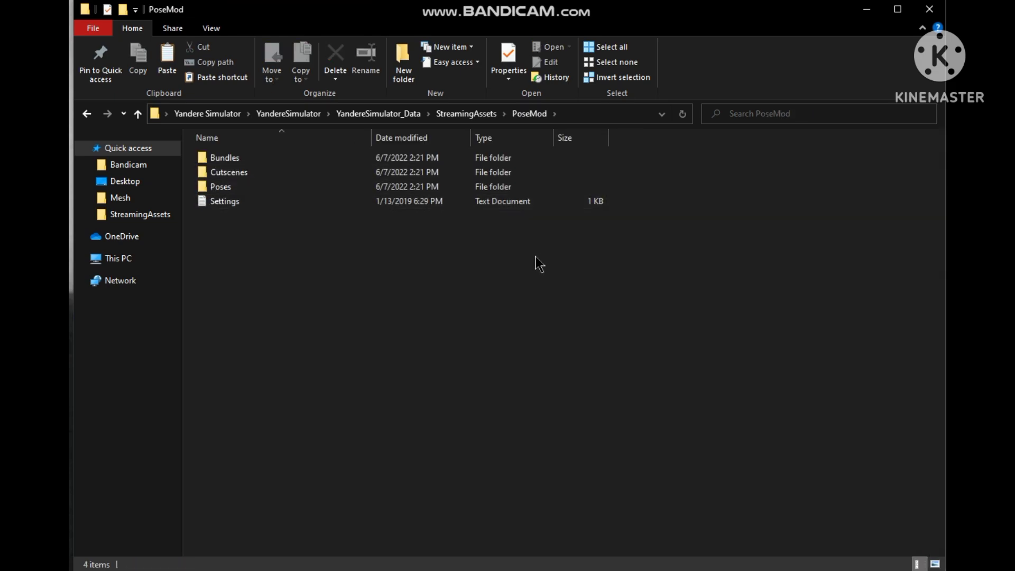
right_click(535, 255)
left_click(570, 352)
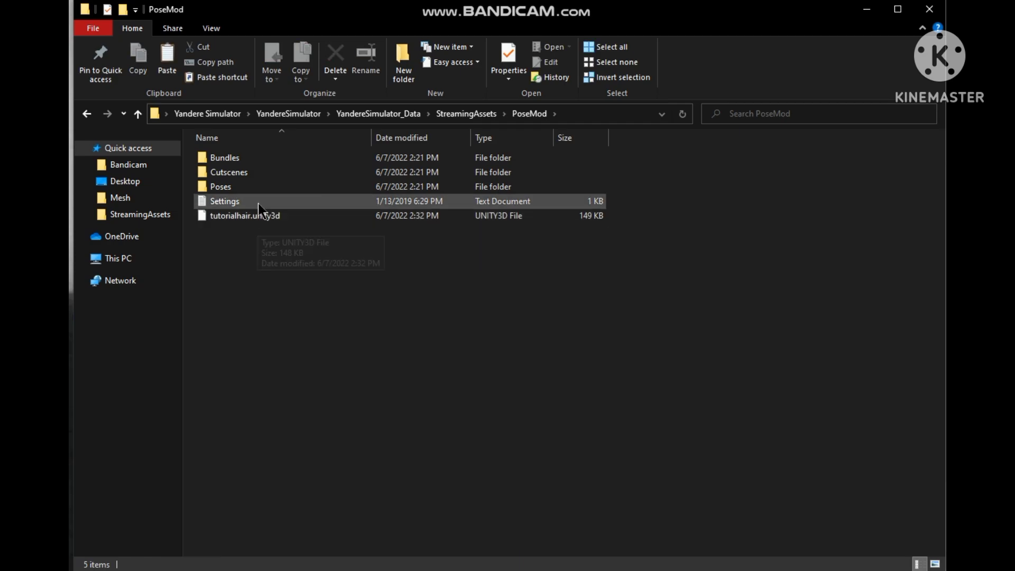
Create a text document named tutorialhair in PoseMod's Cutscenes folder and open it in Notepad
double_click(267, 178)
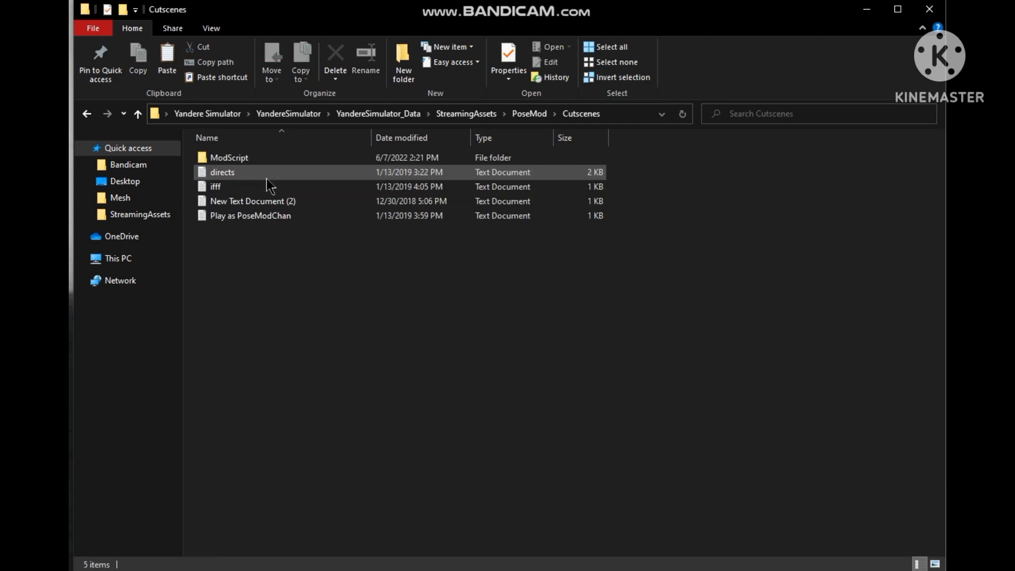
right_click(276, 283)
mouse_move(343, 450)
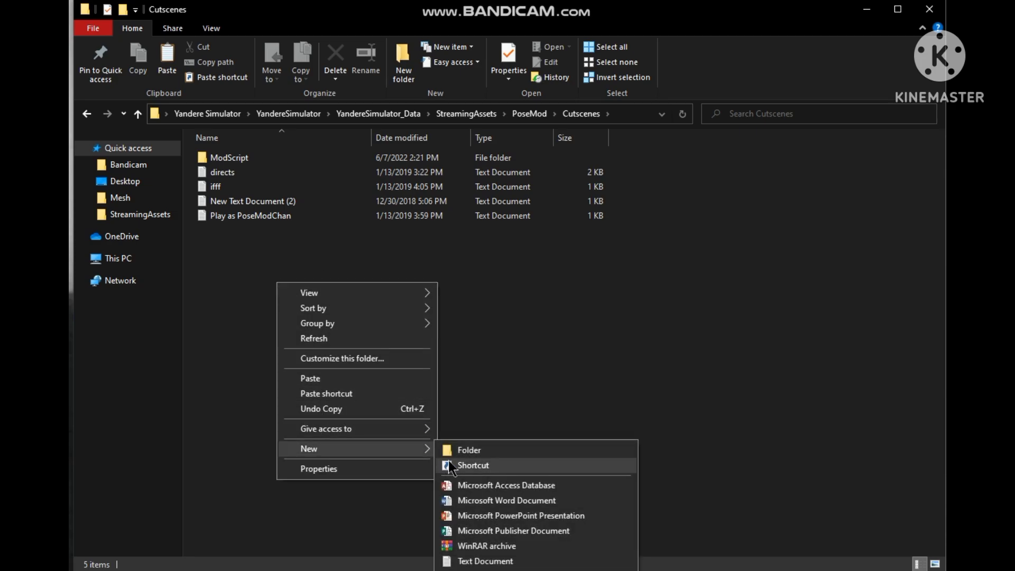
left_click(450, 561)
key("BackSpace")
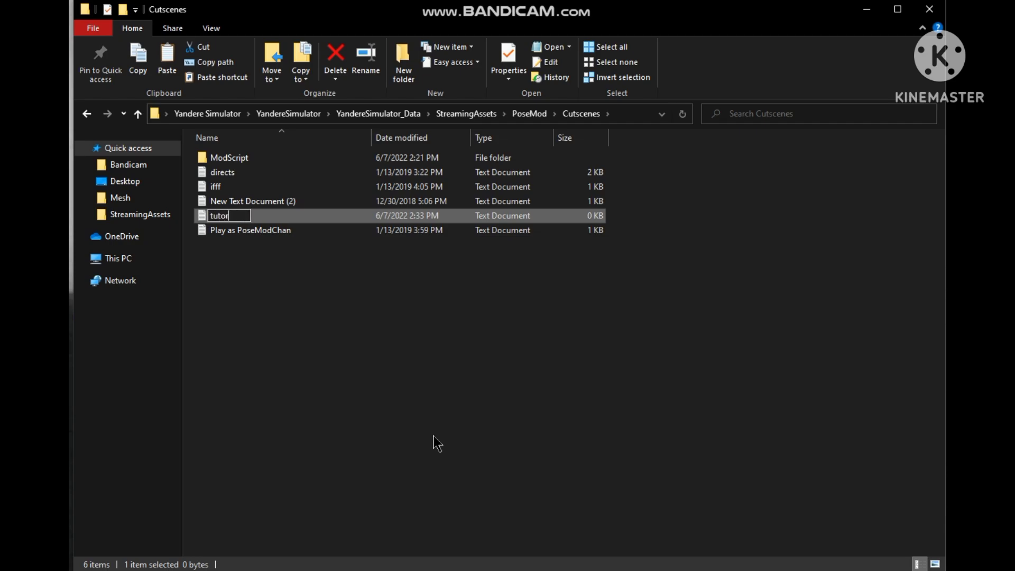
key("Return")
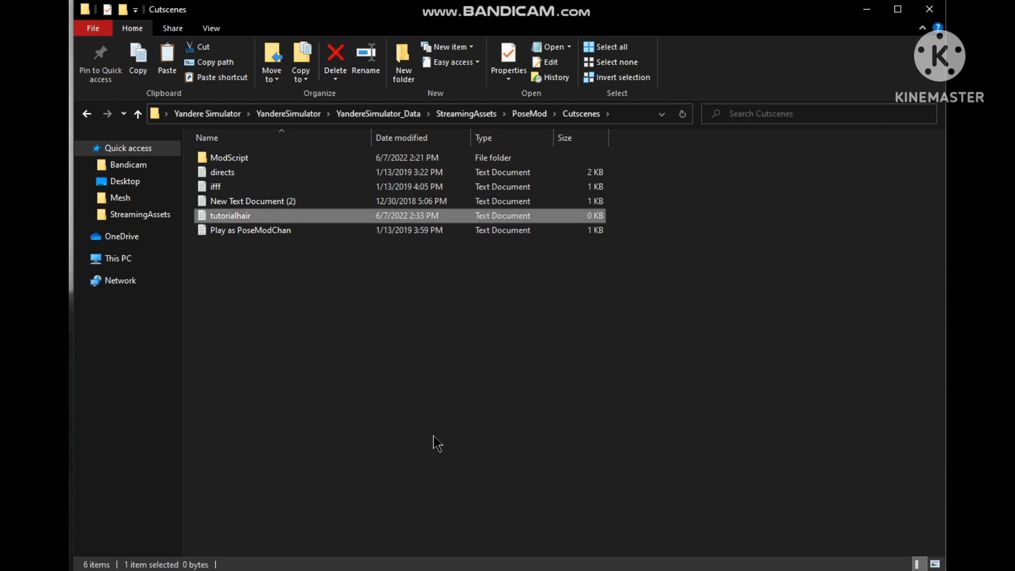
key("Return")
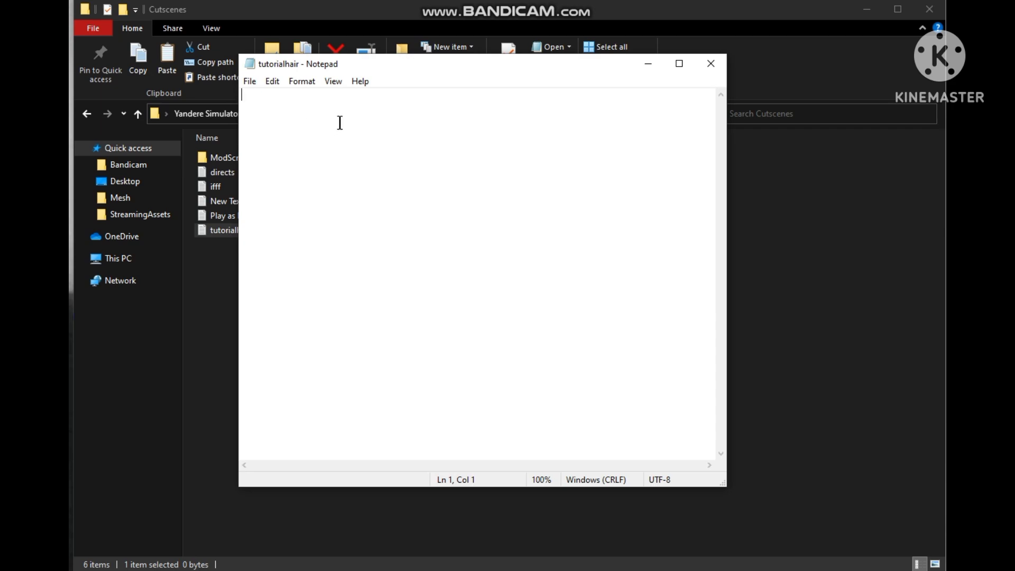
Paste the AssetBundle cutscene template and replace OBJECT in the bundle path with tutorialhair
type("Destroy:OBJECT YanHair:0 AssetBundle.CreateFromFile:PoseMod/OBJECT.unity3d AssetBundle.LoadAsync:OBJECT AssetBundle.Unload NewAsset:OBJECT DeliYanHair:OBJECT")
key("ctrl+s")
left_click(353, 132)
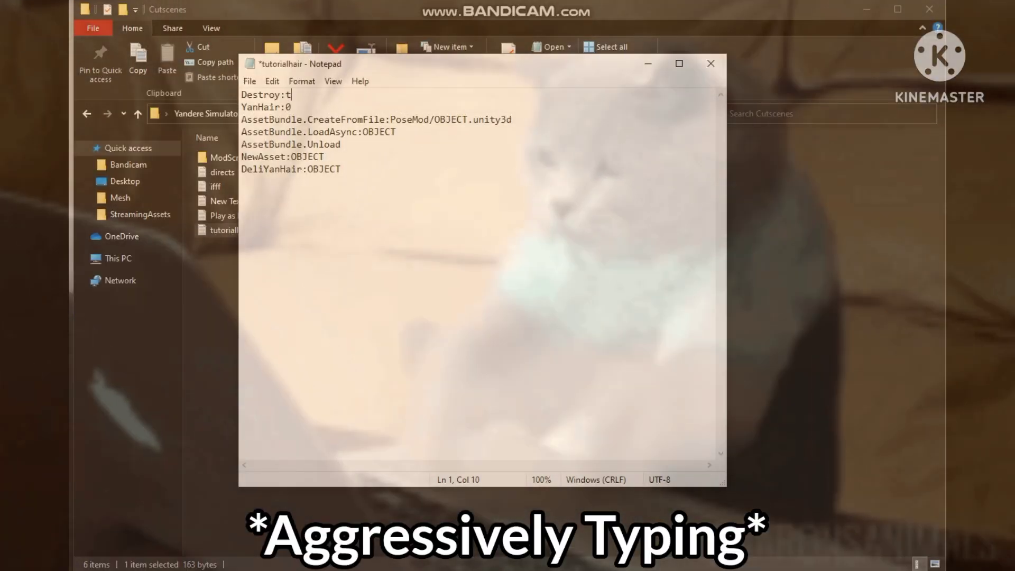
type("air")
left_click(468, 119)
key("BackSpace")
key("BackSpace")
key("BackSpace")
key("BackSpace")
Replace OBJECT with tutorialhair on the LoadAsync, NewAsset and DeliYanHair lines
key("BackSpace")
key("BackSpace")
type("tutorialhair")
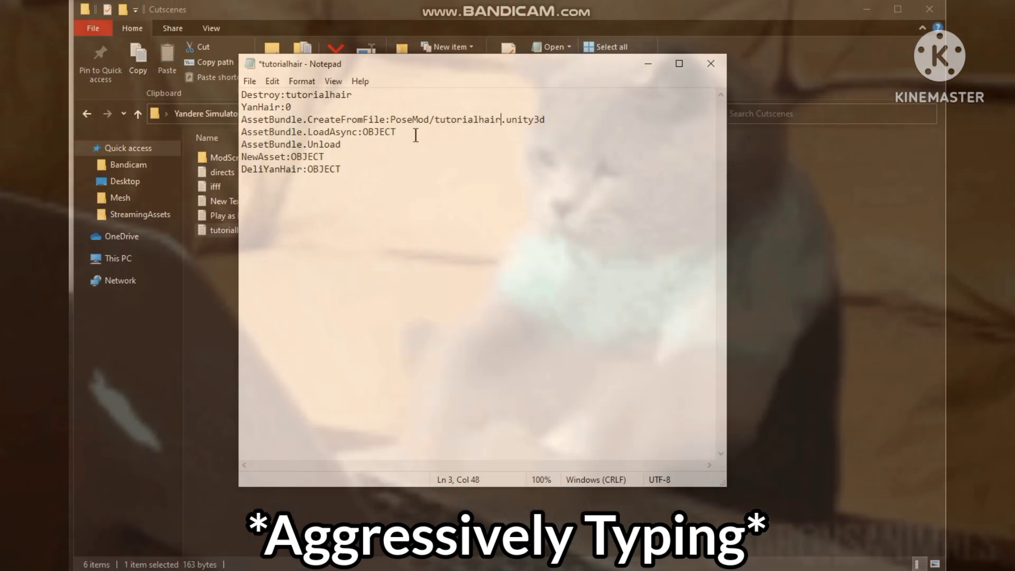
left_click(416, 132)
key("BackSpace")
key("BackSpace")
key("BackSpace")
key("BackSpace")
key("BackSpace")
key("BackSpace")
type("tutorialhair")
left_click(341, 156)
key("BackSpace")
key("BackSpace")
key("BackSpace")
key("BackSpace")
key("BackSpace")
key("BackSpace")
type("tutorialhair")
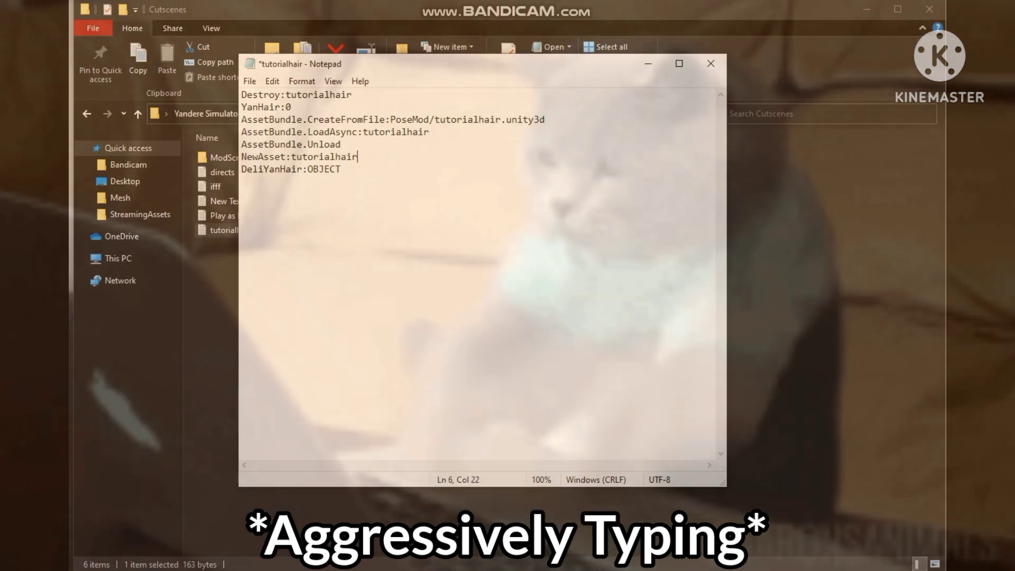
key("Down")
key("BackSpace")
key("BackSpace")
key("BackSpace")
key("BackSpace")
key("BackSpace")
key("BackSpace")
type("tutorialhair")
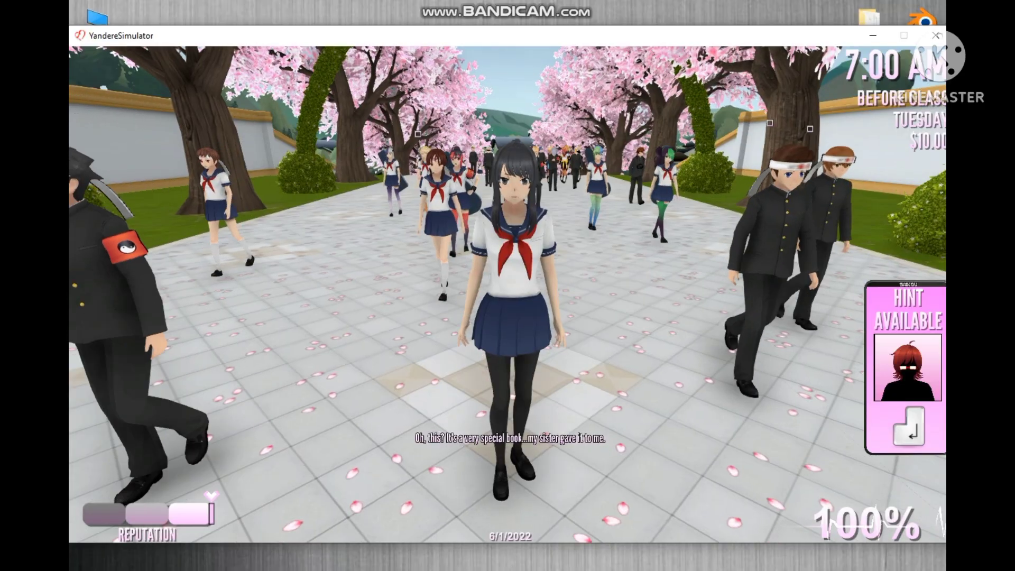
Walk around the school grounds, dismiss the shadow figure, and bring up the PoseMod menu with P
key("w")
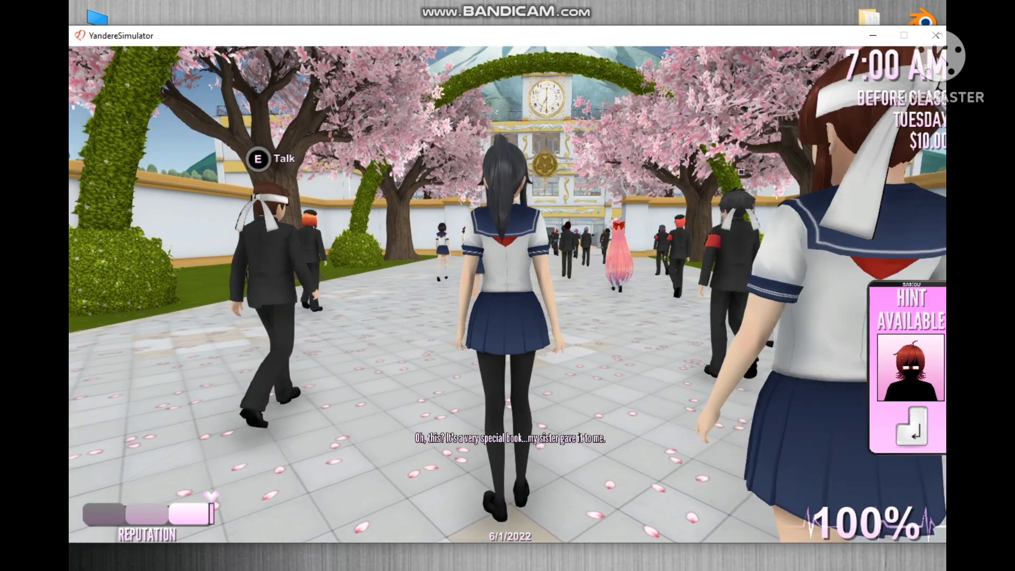
key("w")
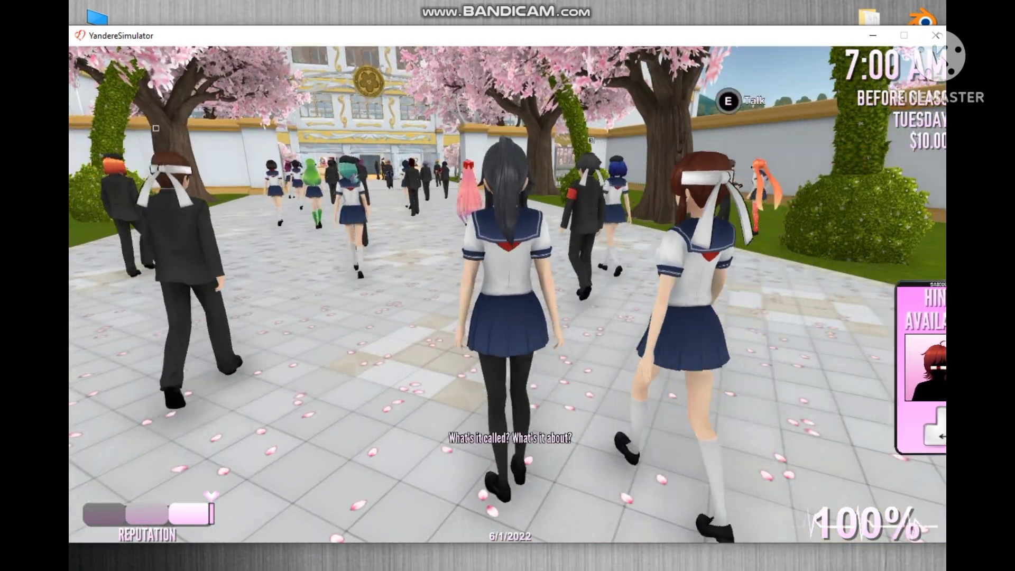
key("w")
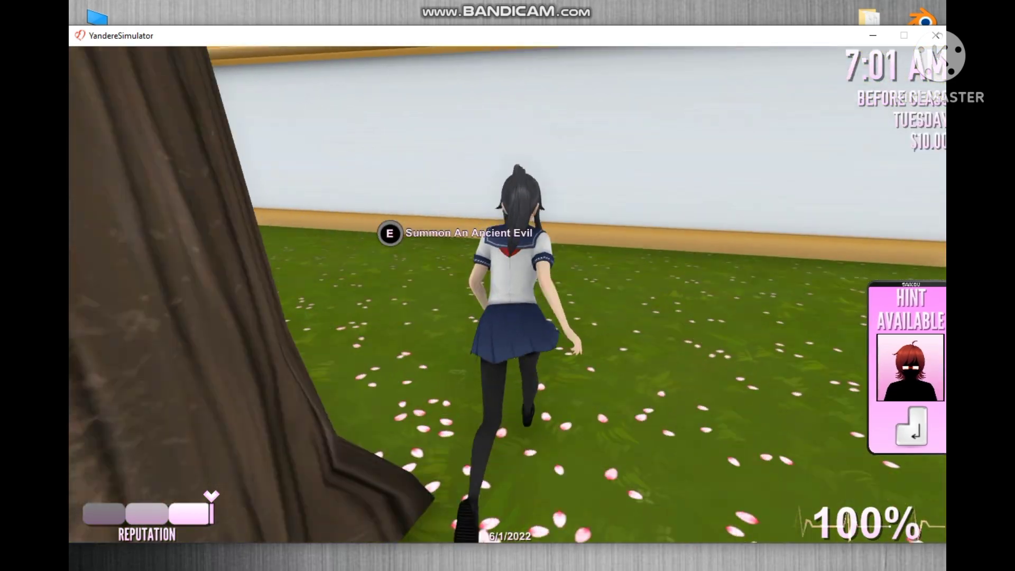
key("e")
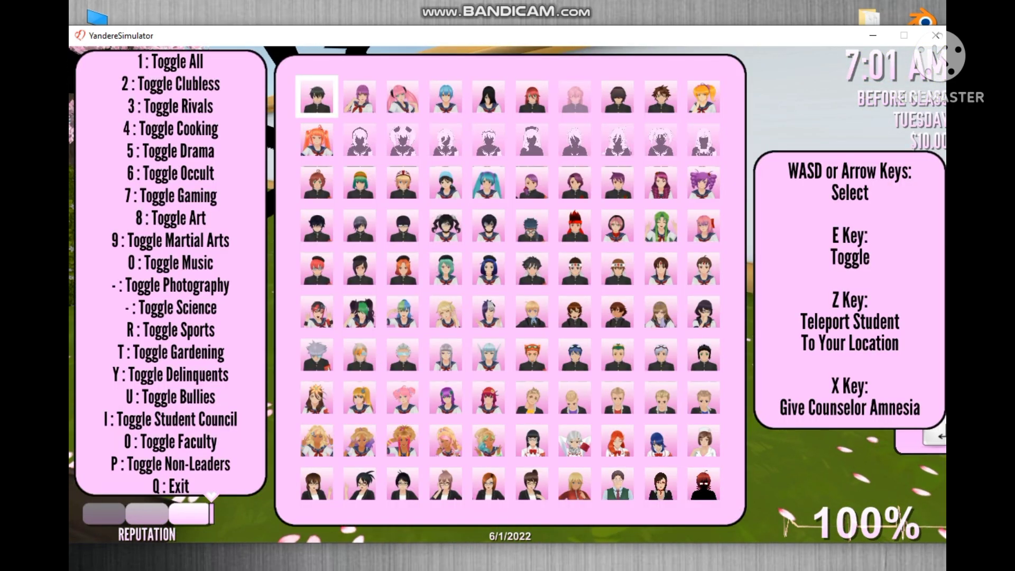
key("q")
key("q")
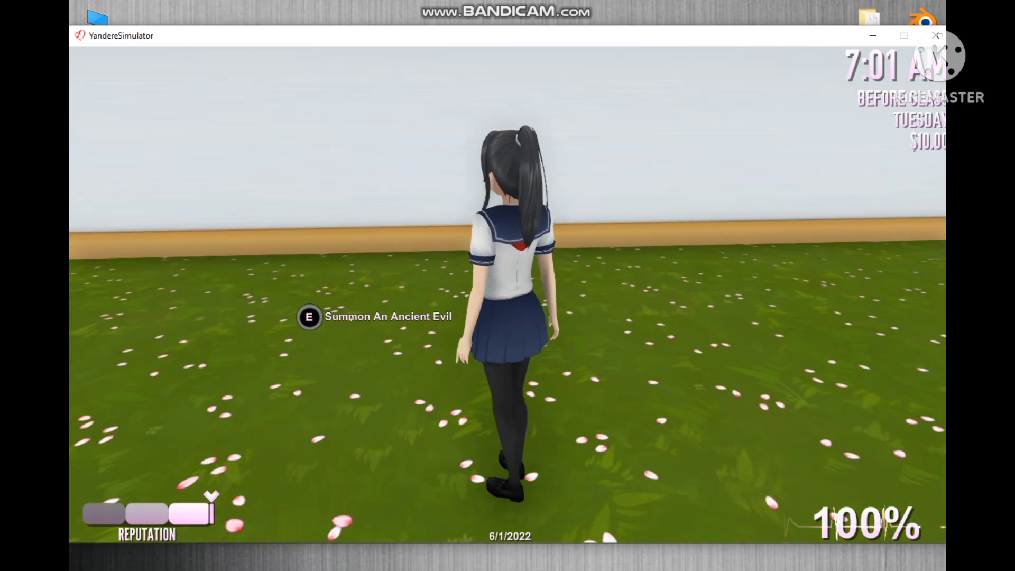
key("w")
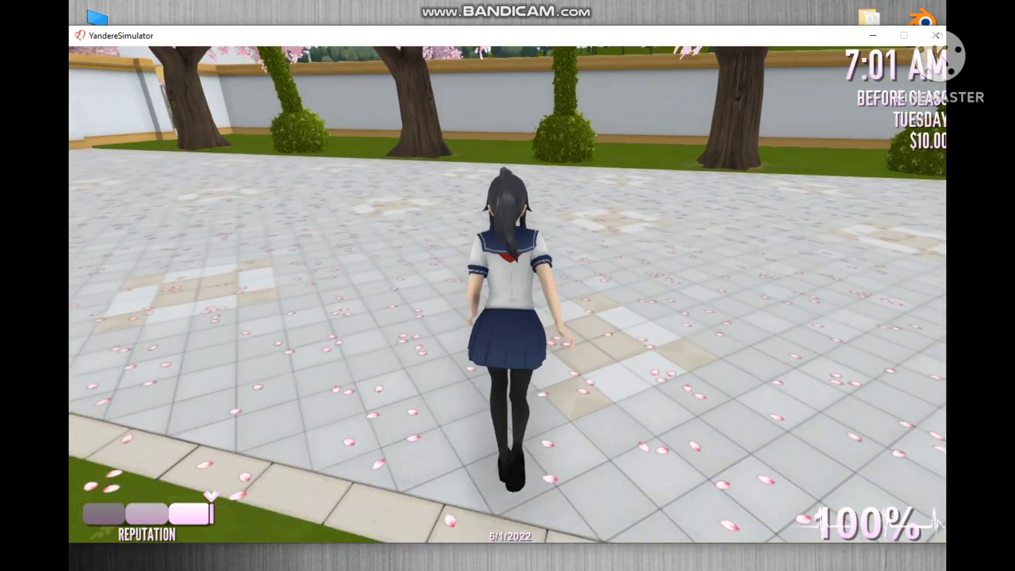
key("d")
key("s")
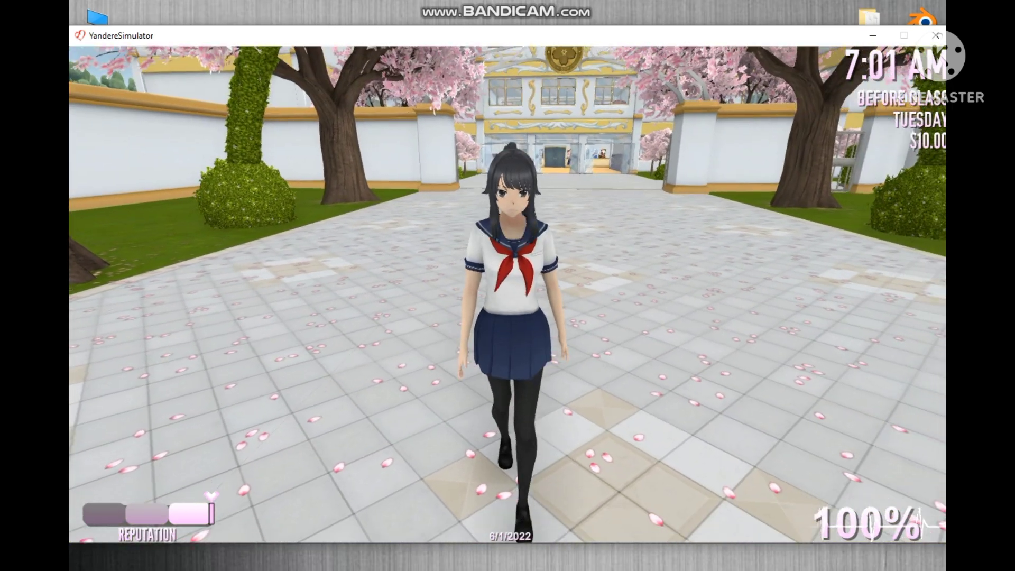
key("s")
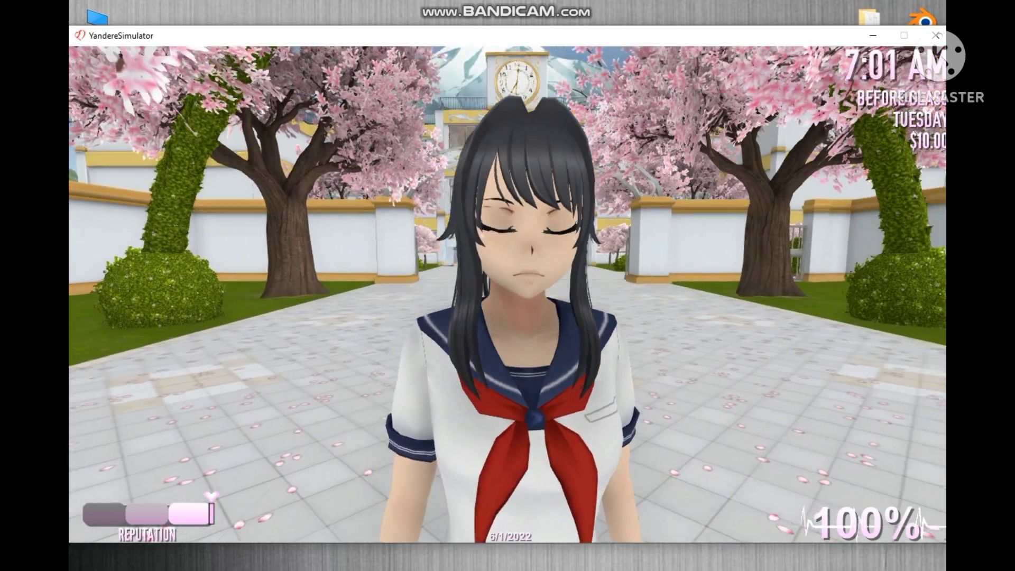
key("p")
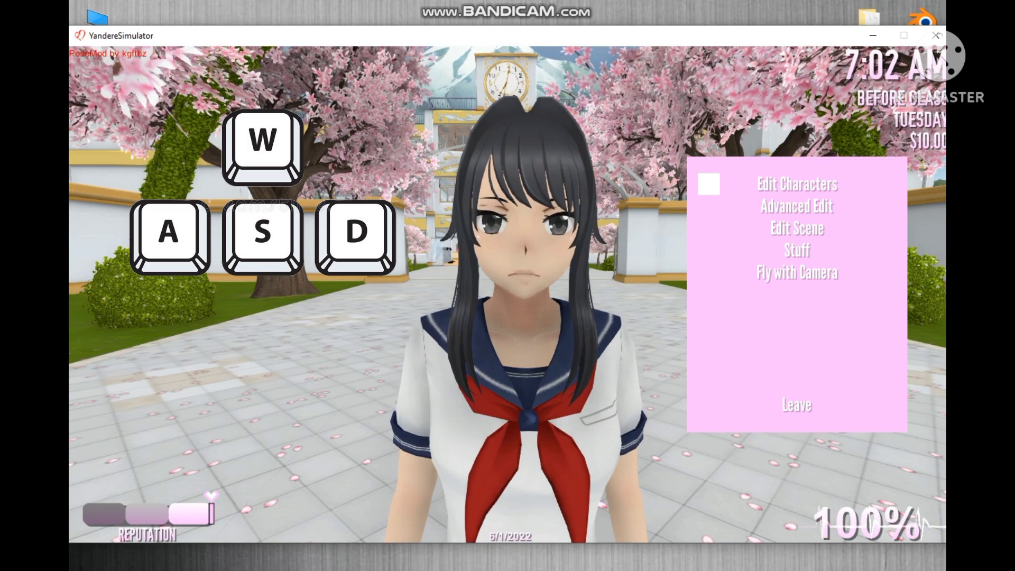
Open Edit Scene in the PoseMod menu to reveal Time, Atmosphere, Cutscenes and Sky options
key("Return")
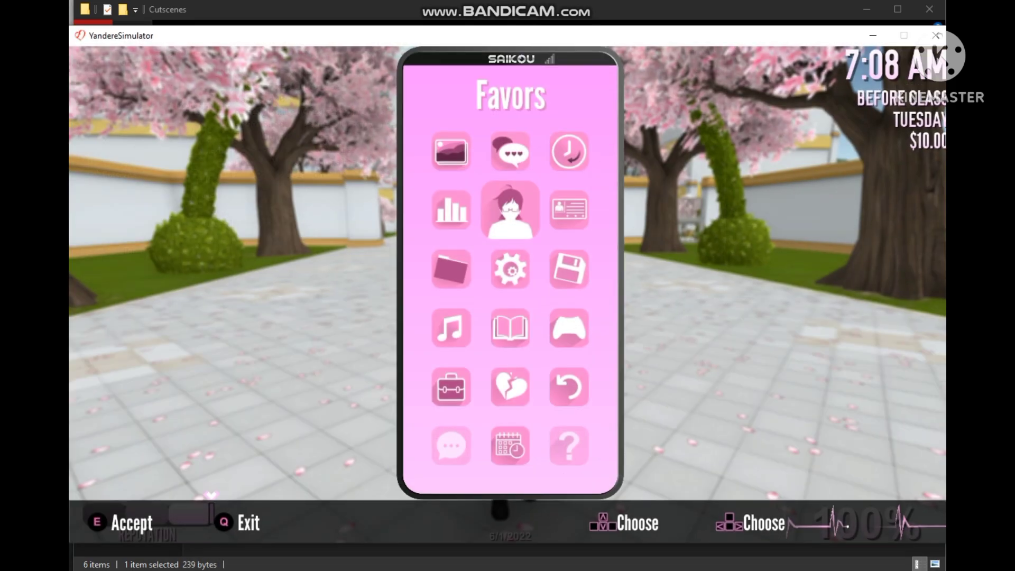
Run the tutorialhair cutscene from PoseMod so the bald student gets the custom brown hair
key("Escape")
key("p")
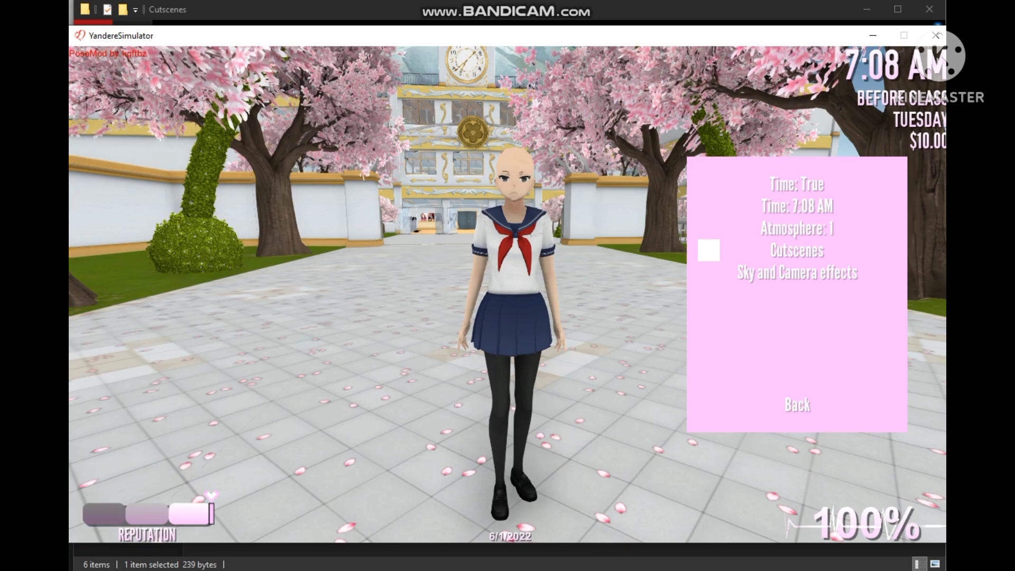
left_click(709, 294)
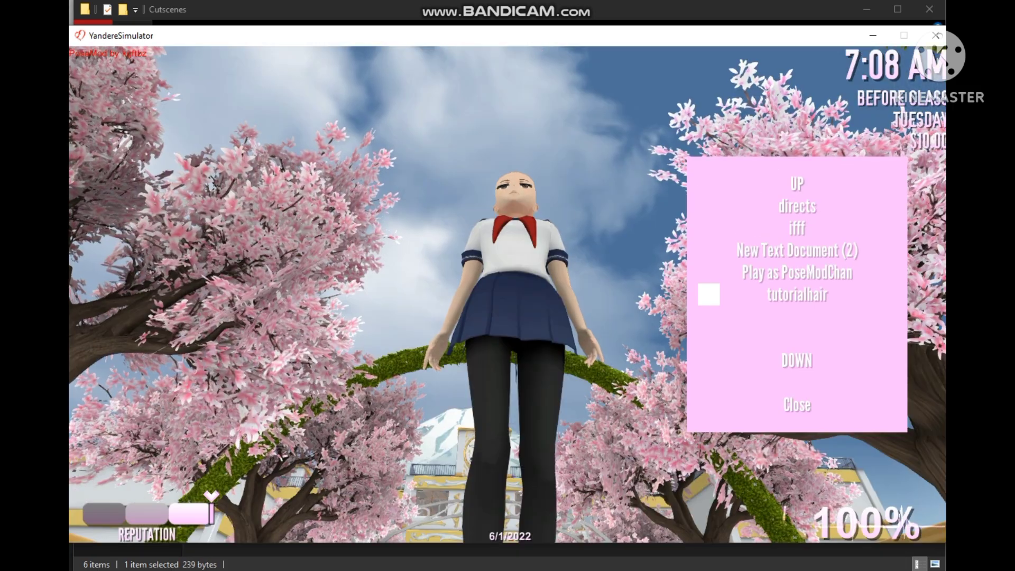
key("p")
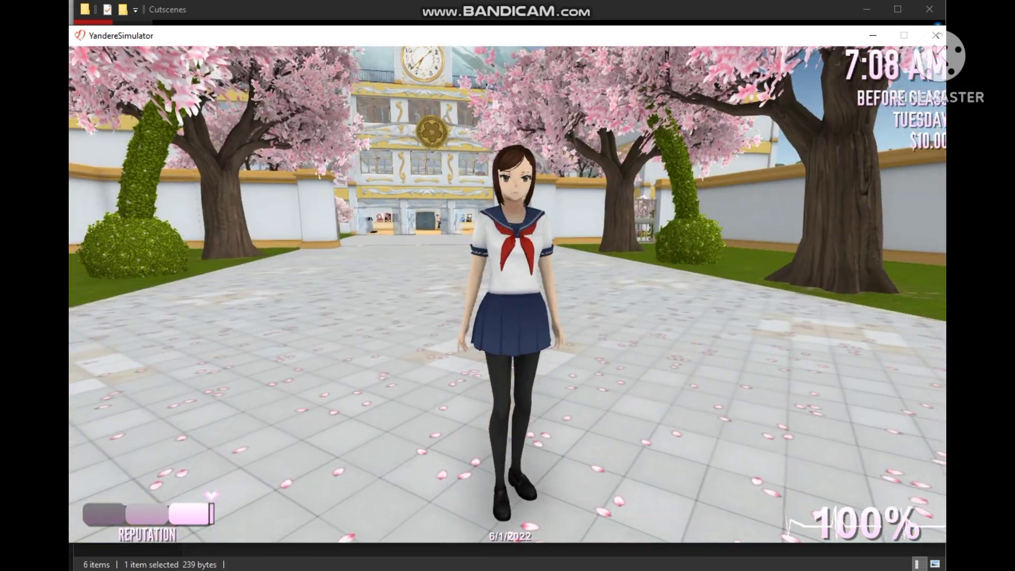
scroll(508, 295, "up", 5)
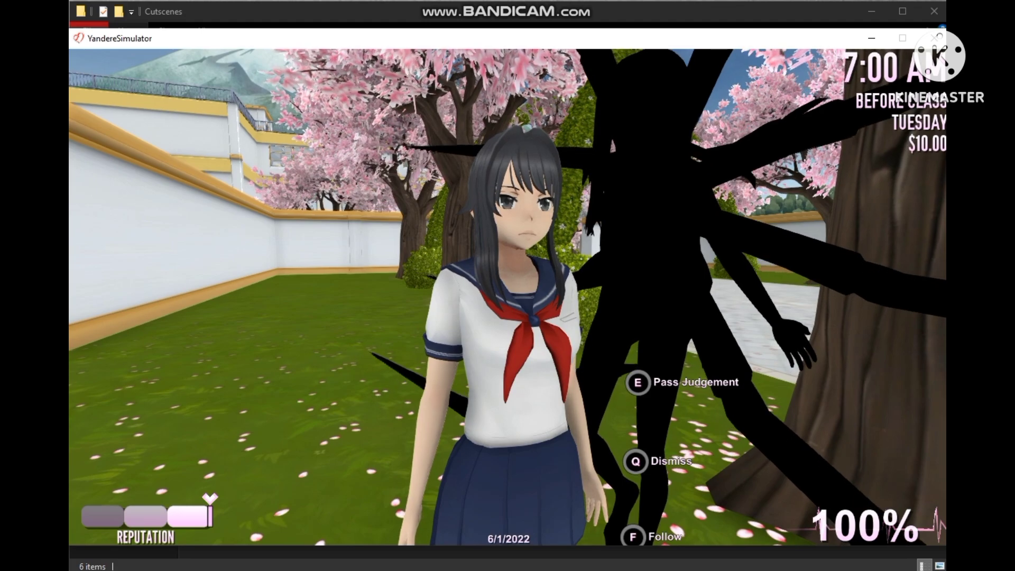
Dismiss the judgement prompt and walk the player beside the blue-haired student, facing the camera
key("q")
key("w")
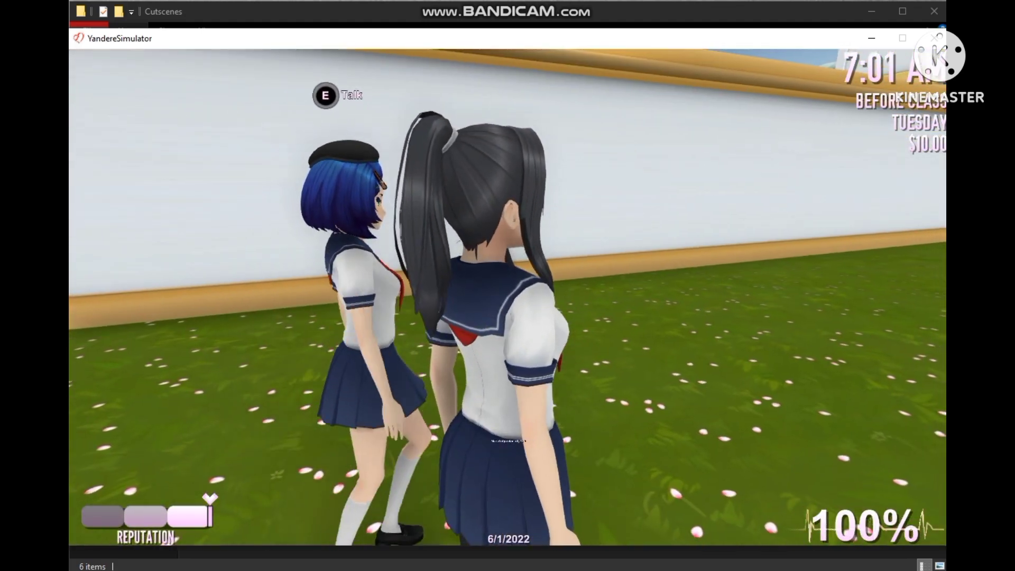
key("s")
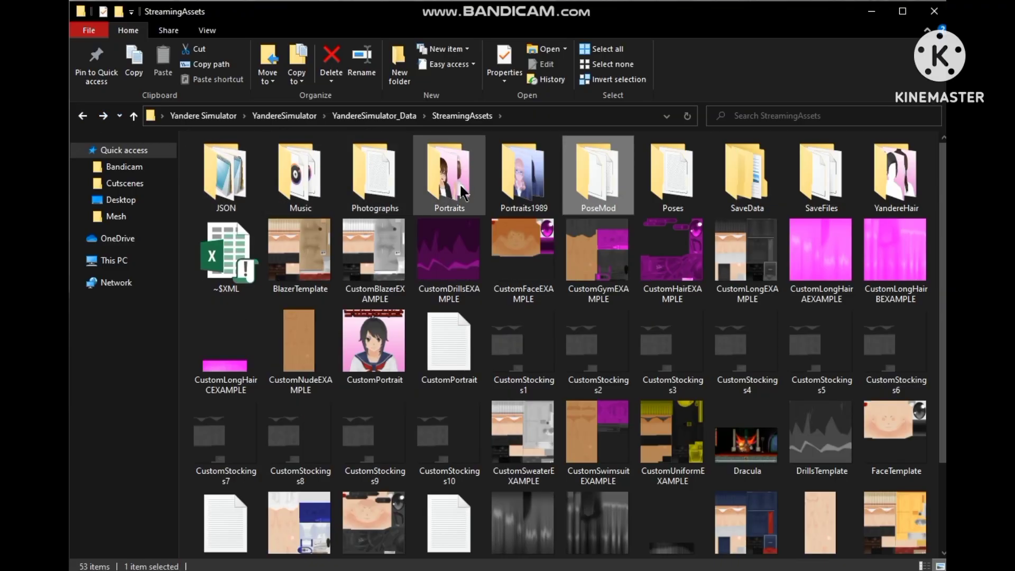
Browse the Portraits folder, then return to StreamingAssets and open the JSON data folder
double_click(459, 188)
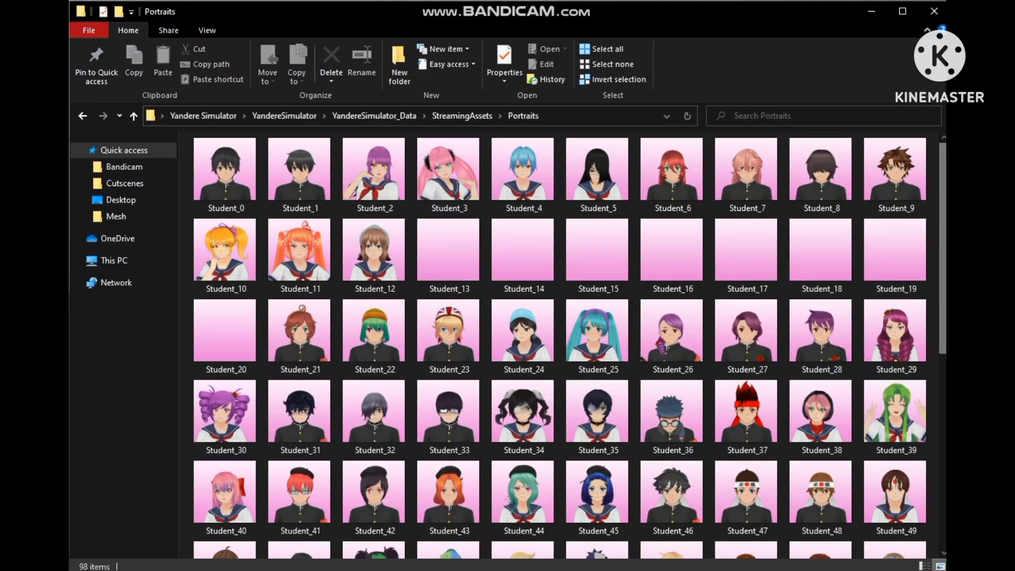
scroll(825, 195, "down", 3)
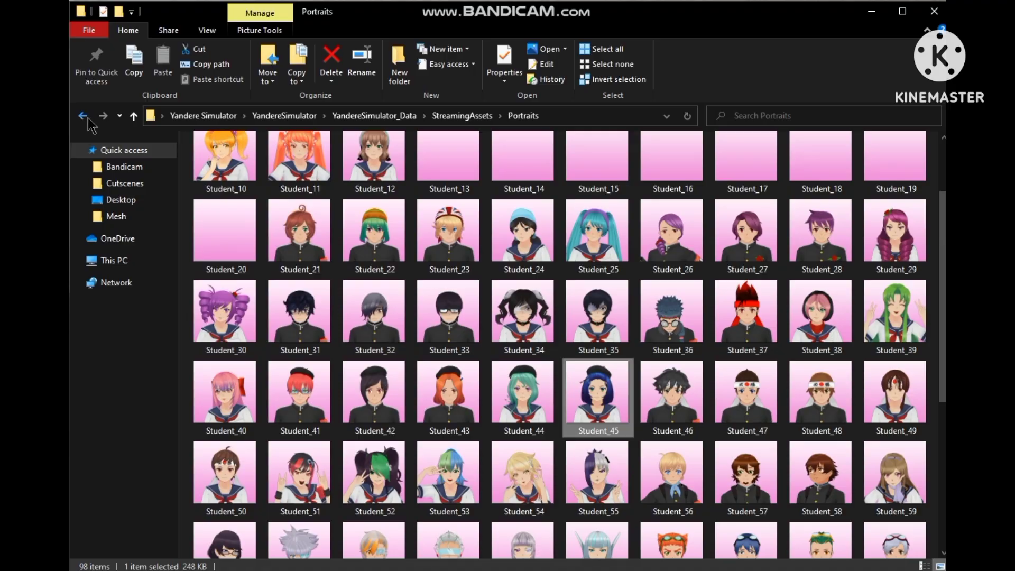
key("BackSpace")
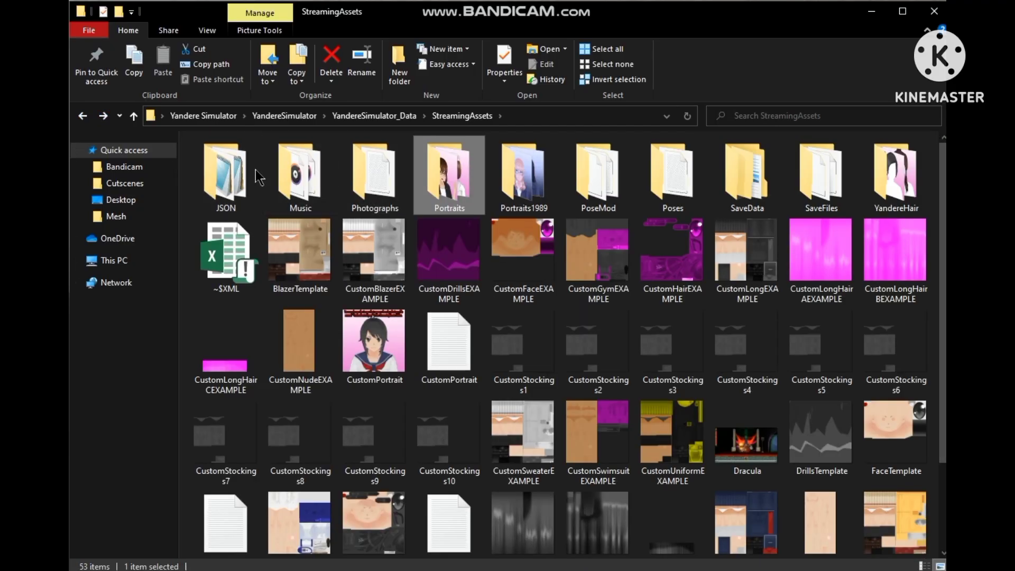
double_click(230, 176)
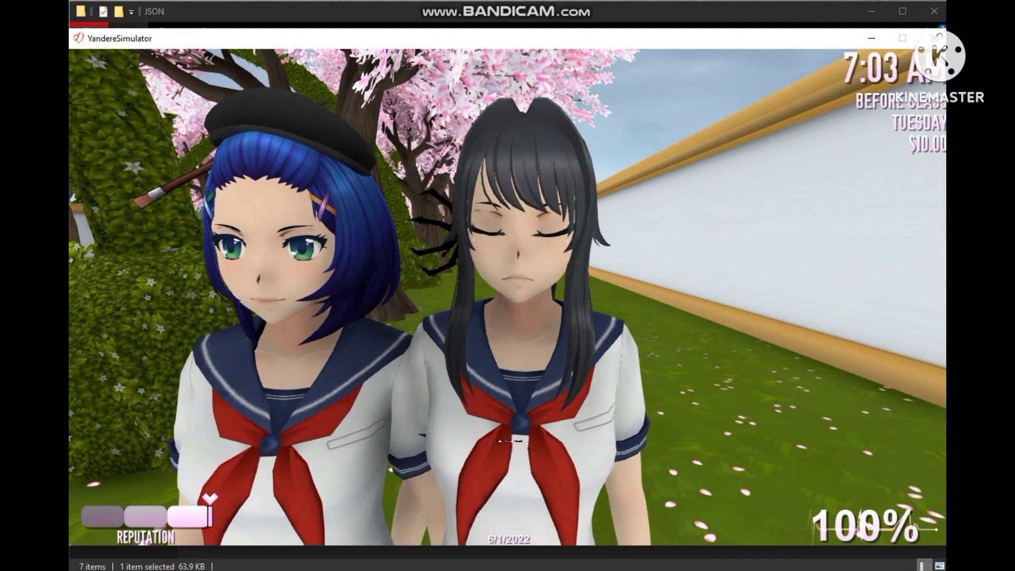
Pick tutorialhair from the PoseMod cutscene list and run it on the blue-haired student
key("Down")
key("Return")
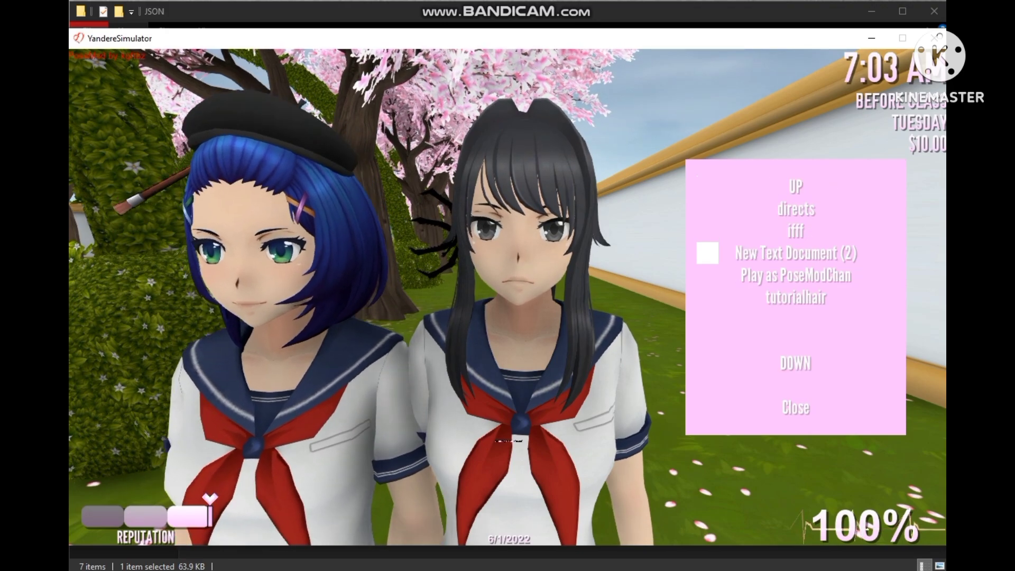
key("Down")
key("Down")
key("Return")
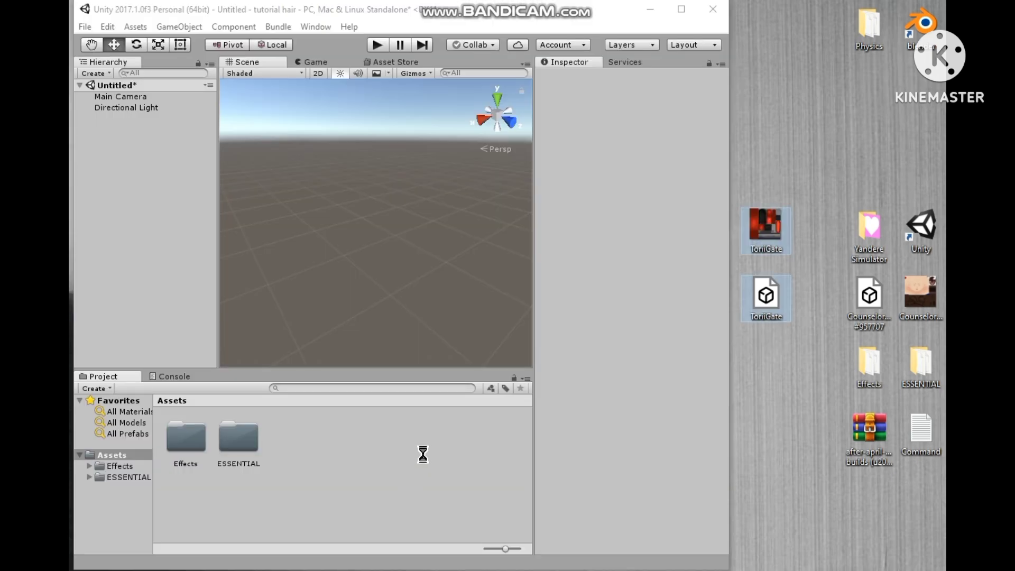
Import the ToriiGate model and texture into Assets, add it to the scene, and frame it
left_click_drag(396, 436, 360, 406)
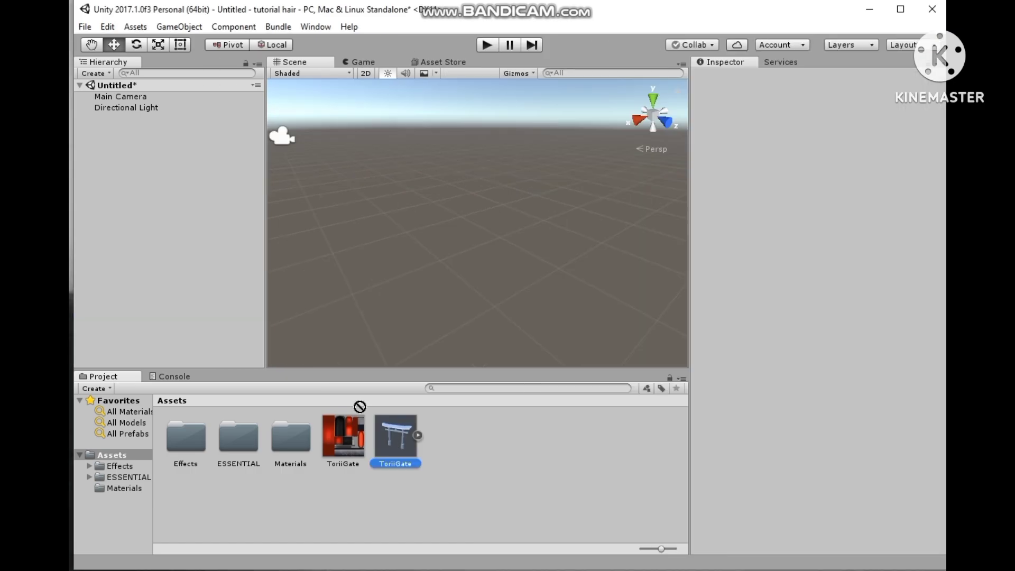
left_click_drag(171, 180, 172, 181)
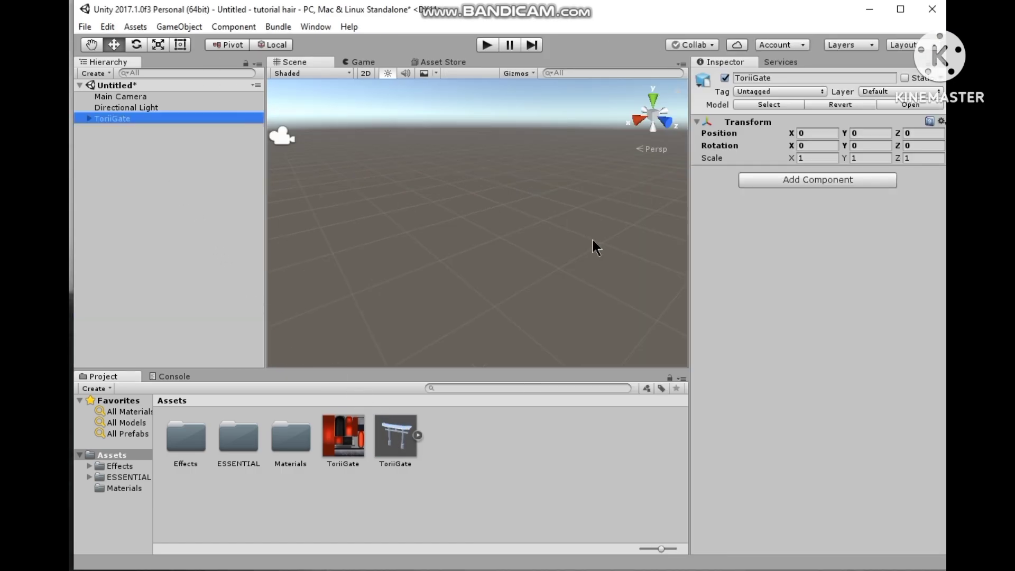
left_click_drag(596, 245, 488, 222, "alt")
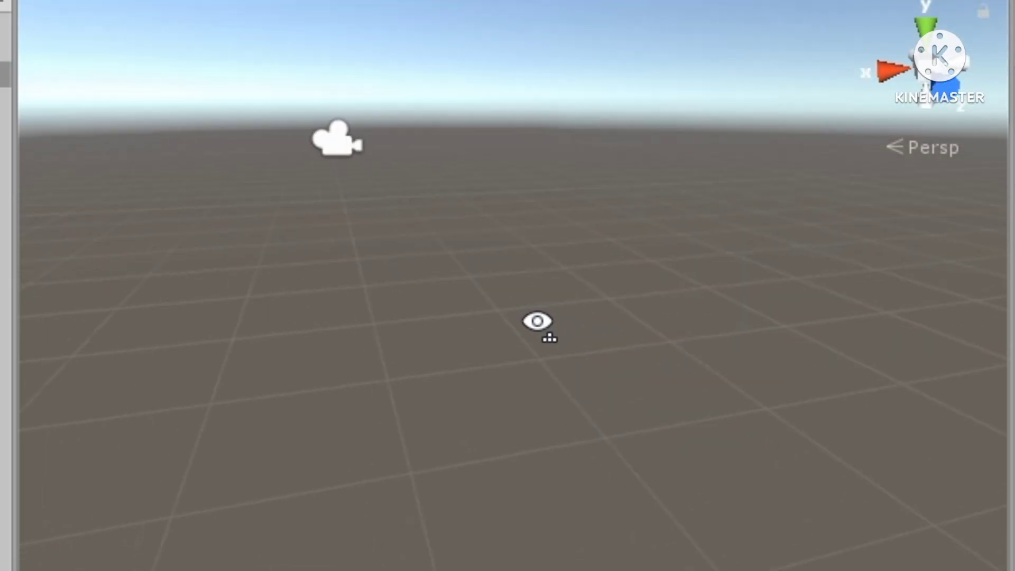
left_click_drag(537, 321, 489, 317, "alt")
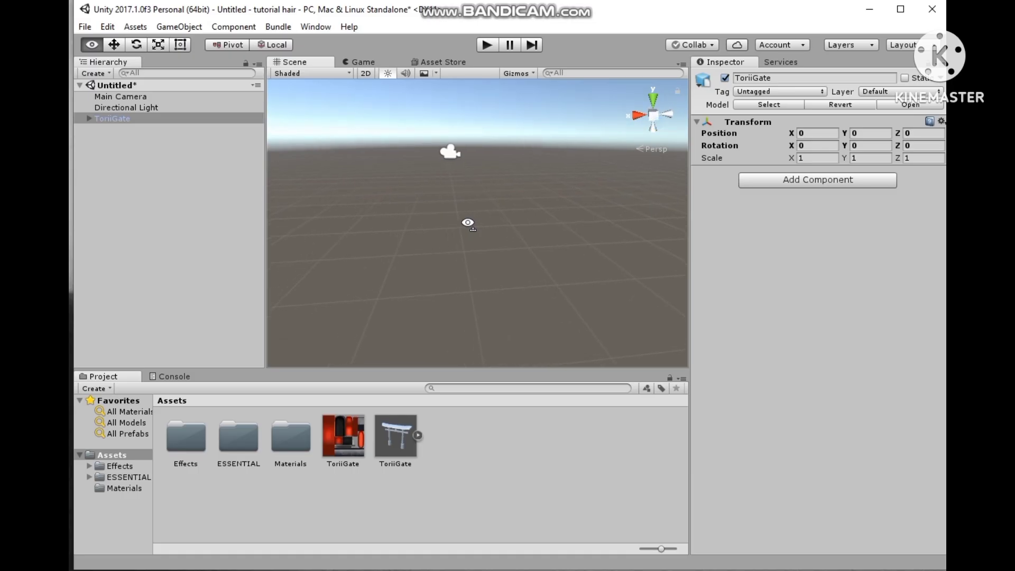
left_click_drag(468, 223, 661, 254, "alt")
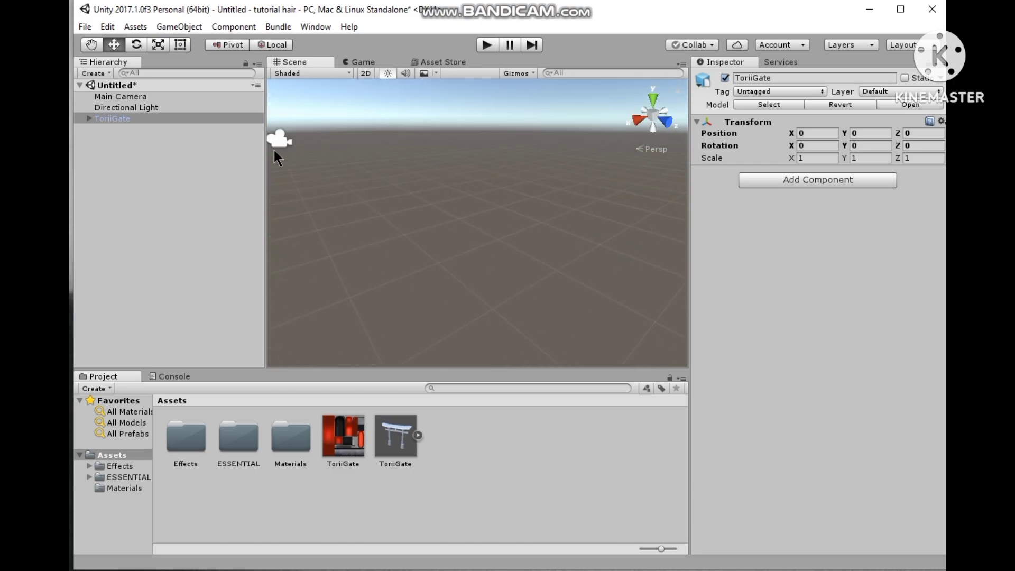
double_click(180, 118)
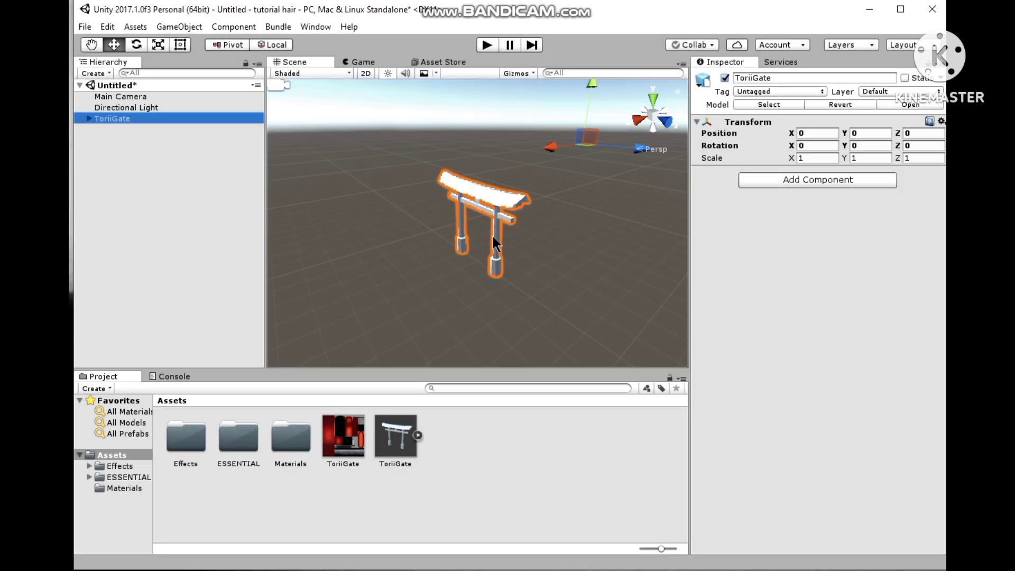
Switch the ToriiGate material to a Toon shader, rename the object gate, and assign its AssetBundle
left_click(463, 328)
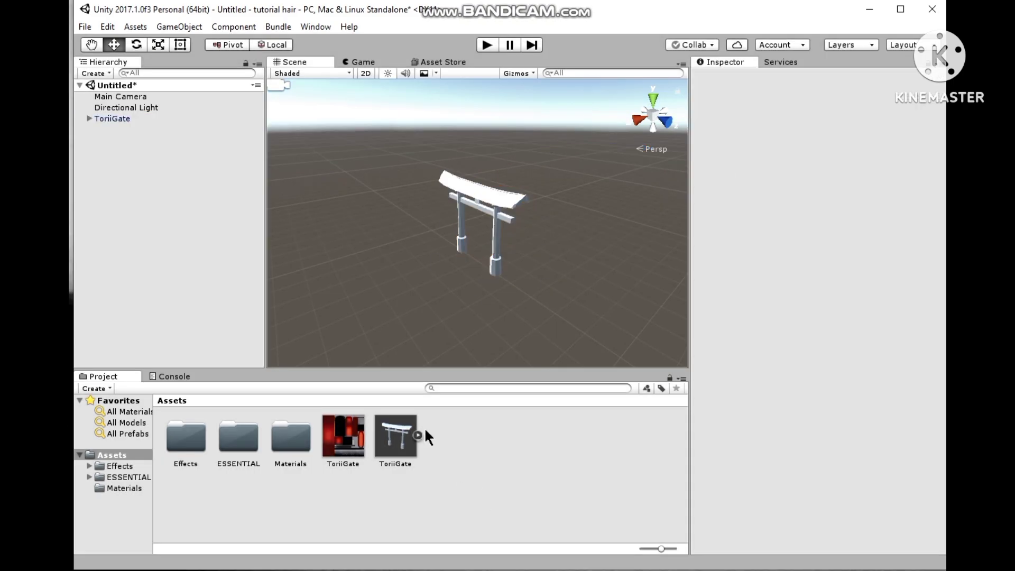
double_click(291, 437)
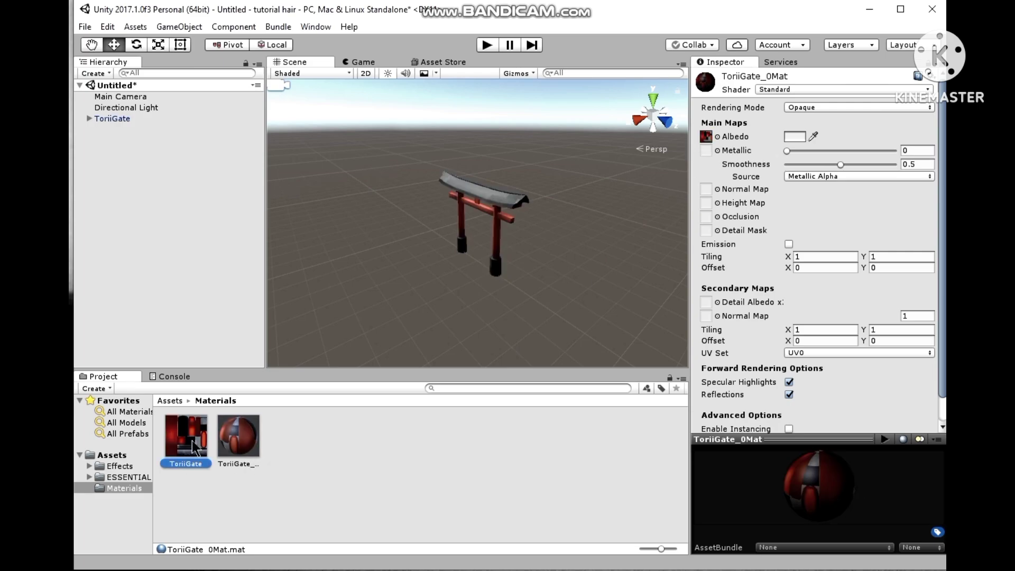
left_click(782, 116)
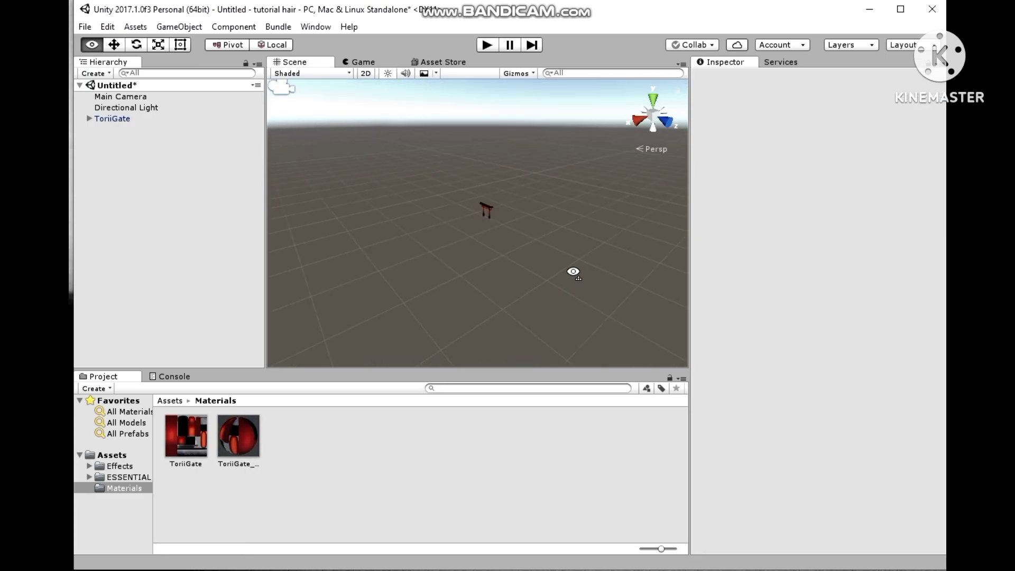
left_click(525, 217)
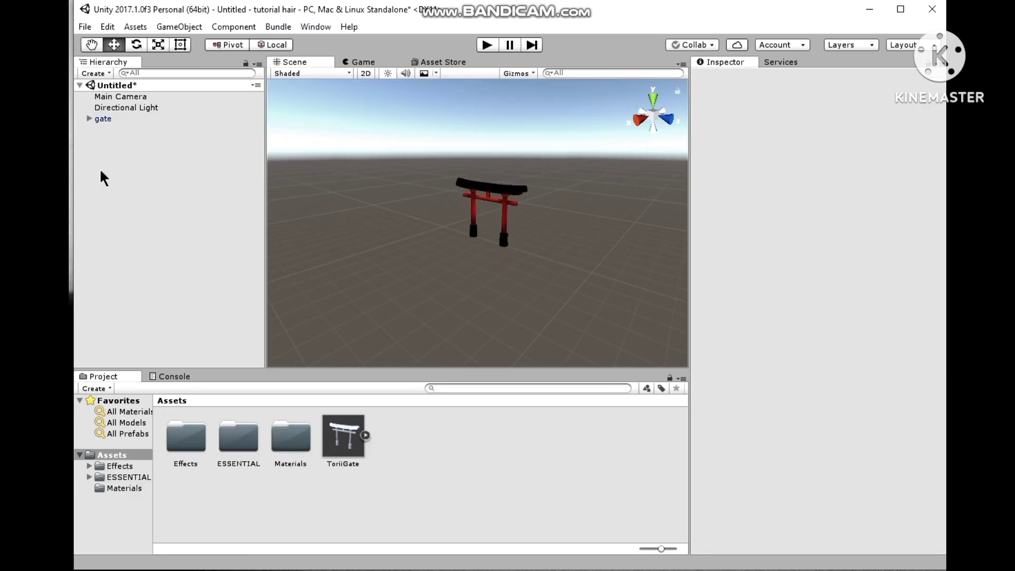
left_click(780, 77)
type("gate")
left_click(925, 547)
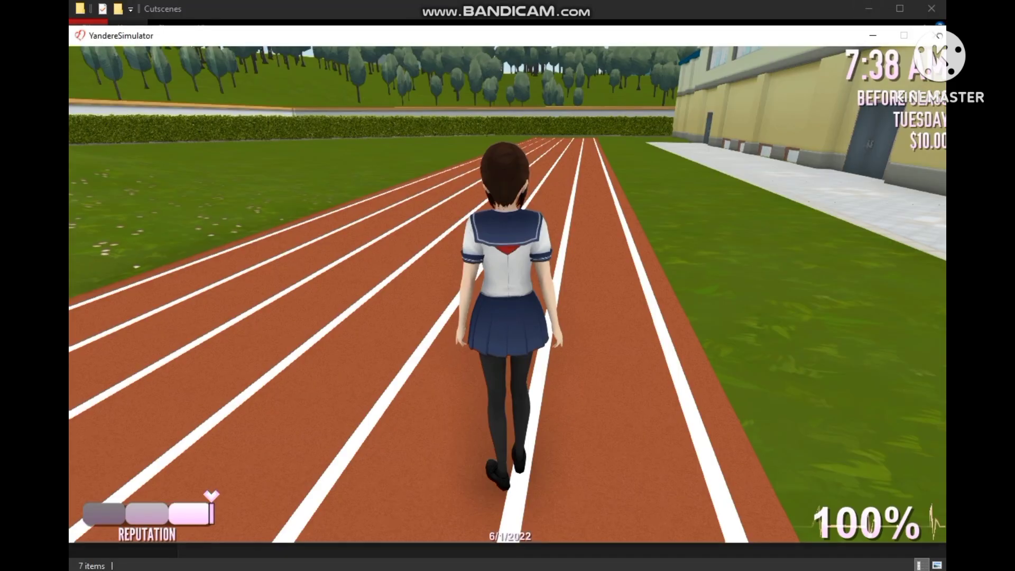
Walk the student along the running track and swing the camera toward the school building
key("w")
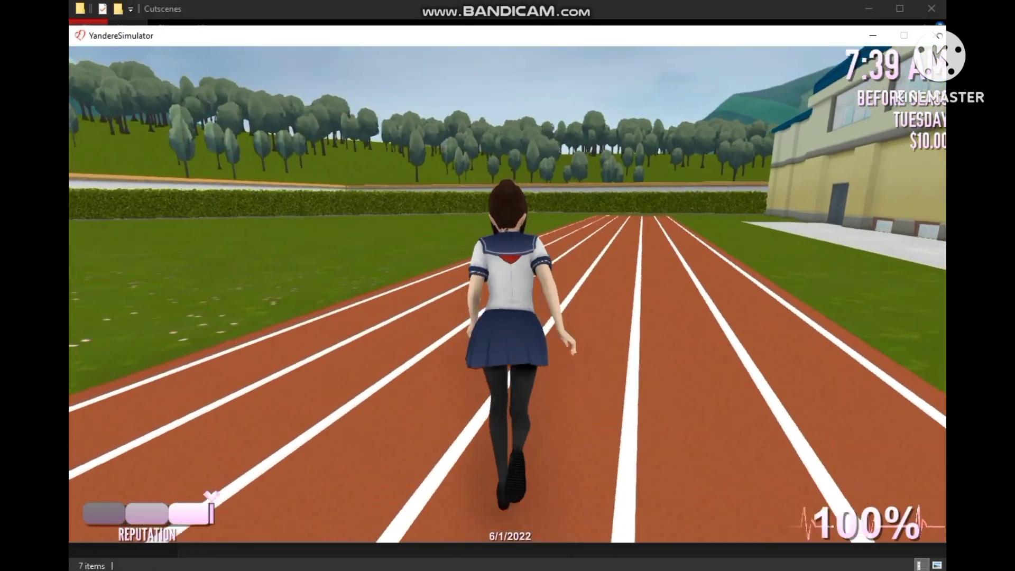
key("w")
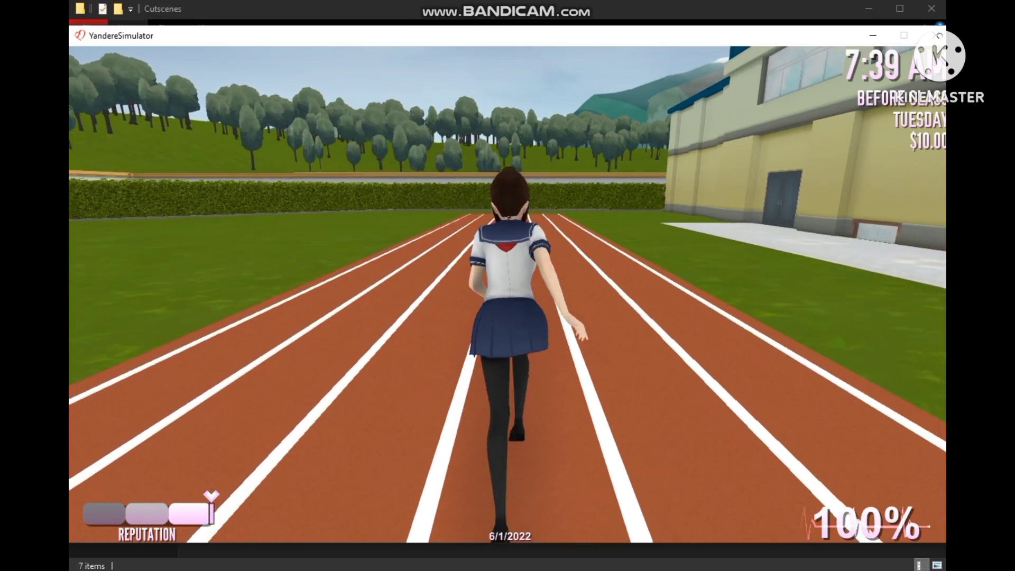
key("w")
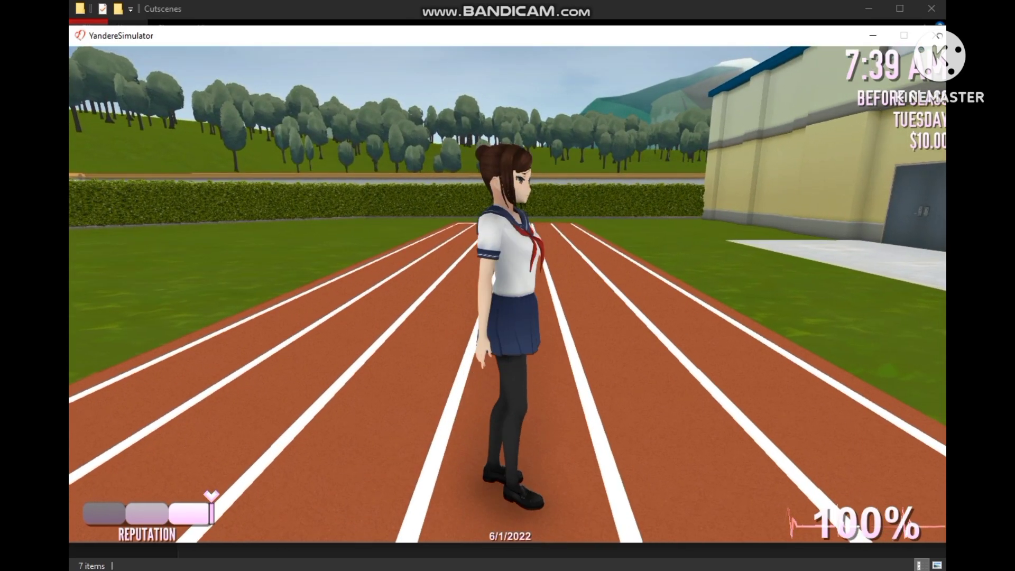
key("s")
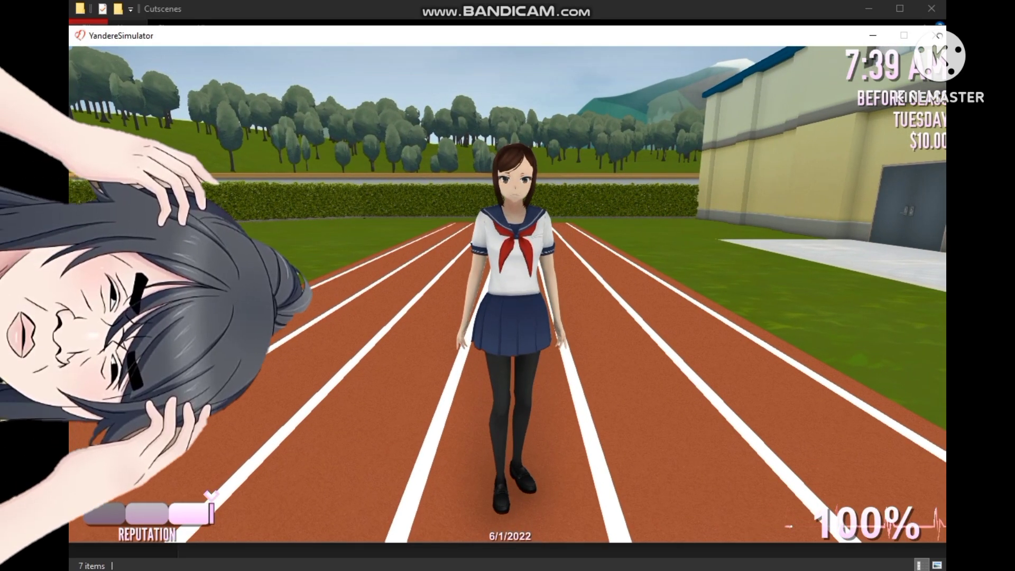
key("s")
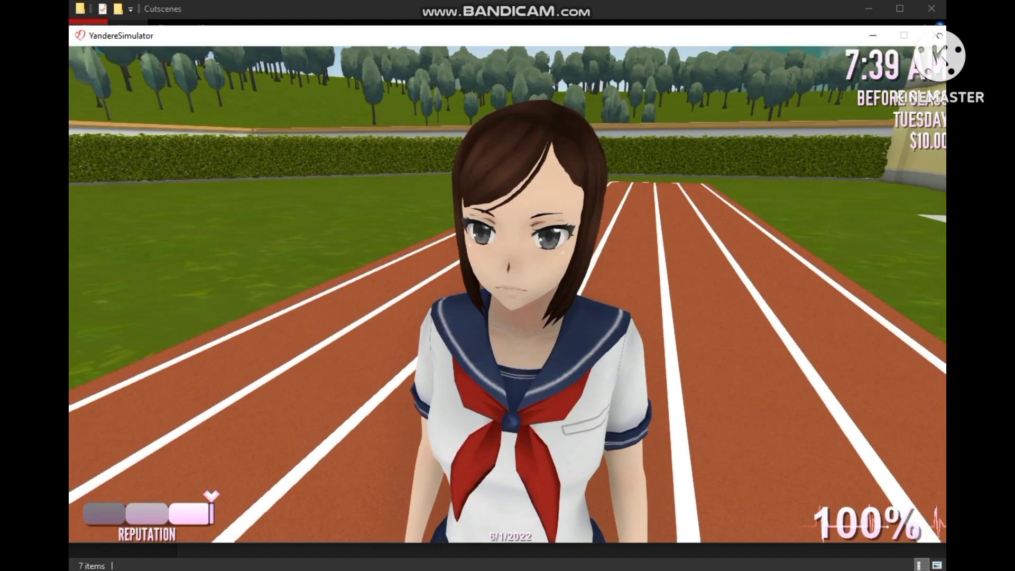
key("s")
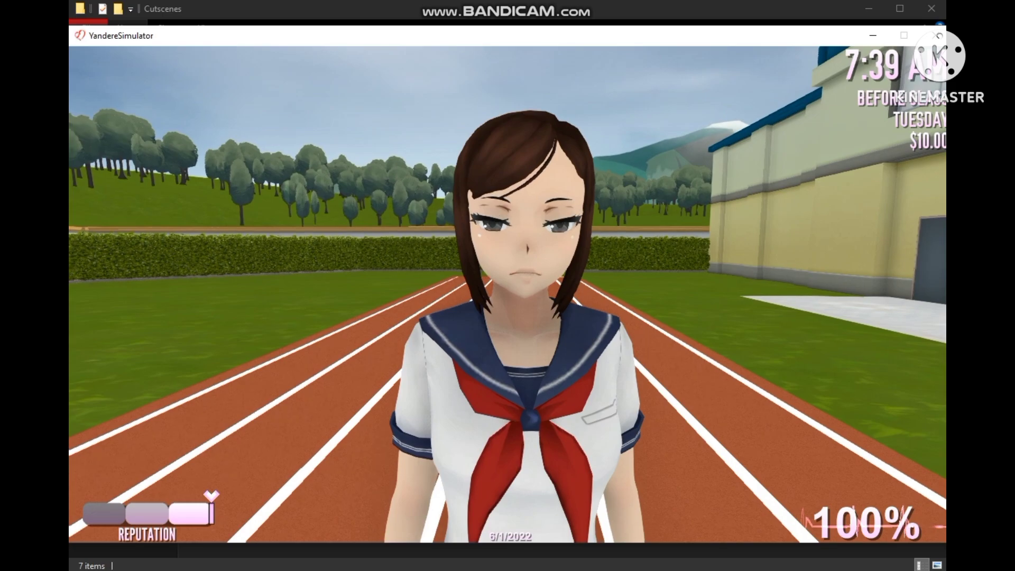
key("p")
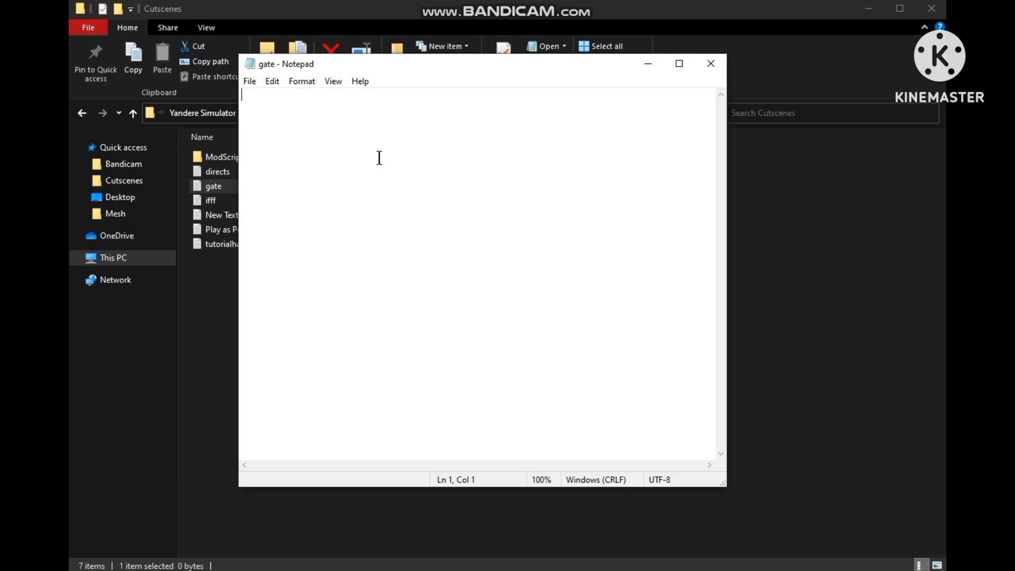
Paste the AssetBundle spawning script and replace the first-line and bundle-path OBJECT placeholders with gate
type("Destroy:OBJECT AssetBundle.CreateFromFile:PoseMod/OBJECT.unity3d AssetBundle.LoadAsync:OBJECT AssetBundle.Unload NewAsset:OBJECT RefLocalPosition:OBJECT:0:0:0")
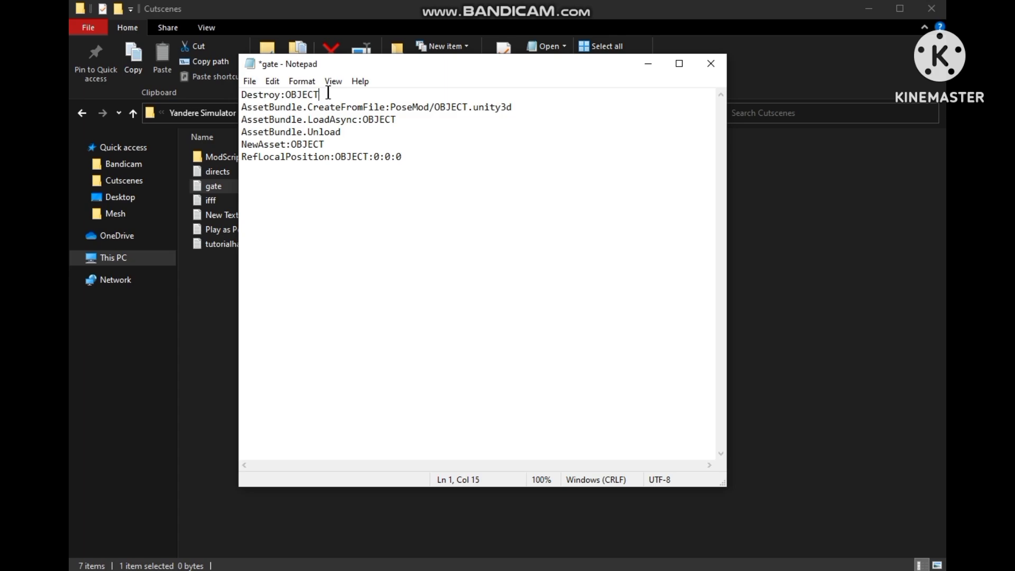
key("BackSpace")
key("BackSpace")
key("BackSpace")
key("BackSpace")
key("BackSpace")
key("BackSpace")
type("gate")
key("Down")
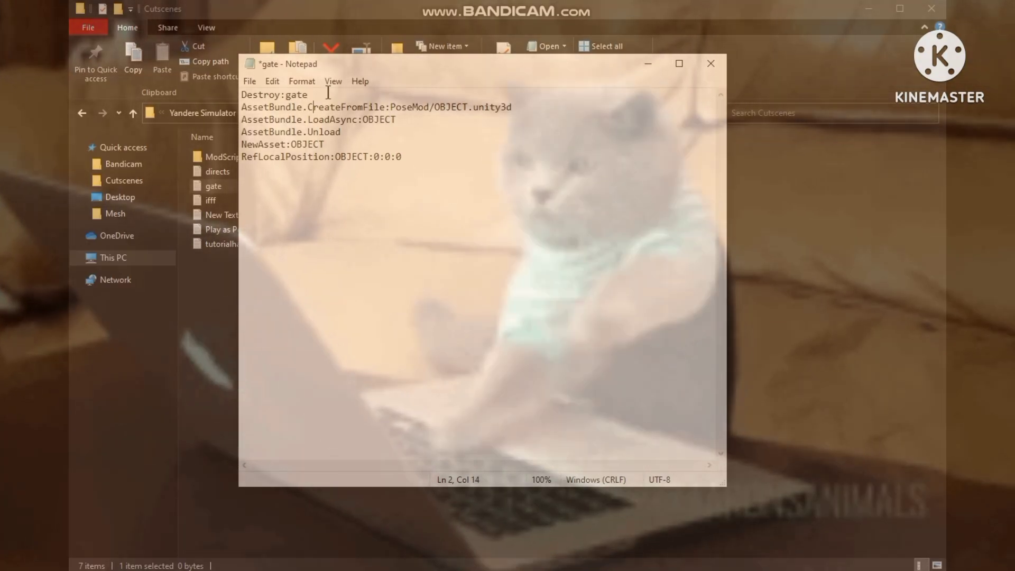
key("Right")
key("Right")
key("Right")
key("Right")
key("Right")
key("Right")
key("Right")
key("Right")
key("Right")
key("Right")
key("Right")
key("Right")
key("Right")
key("Right")
key("Right")
key("Right")
key("Right")
key("Right")
key("Right")
key("Right")
key("BackSpace")
key("BackSpace")
key("BackSpace")
key("BackSpace")
Replace the OBJECT placeholders on the LoadAsync and NewAsset lines with gate
key("BackSpace")
key("BackSpace")
type("gate")
key("Down")
key("BackSpace")
key("BackSpace")
key("BackSpace")
key("BackSpace")
key("BackSpace")
key("BackSpace")
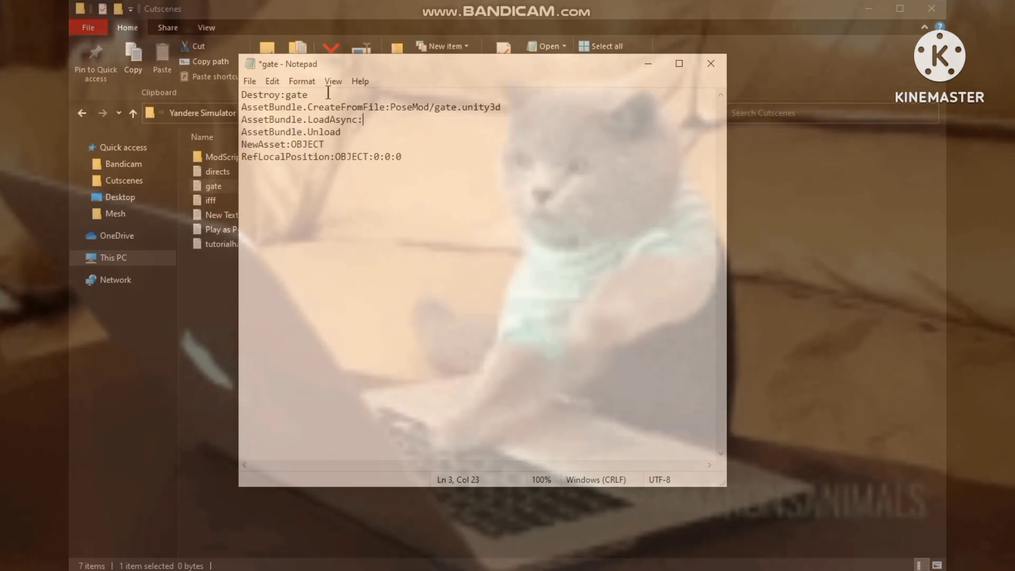
type("gate")
key("Down")
key("Down")
key("BackSpace")
key("BackSpace")
key("BackSpace")
key("BackSpace")
key("BackSpace")
key("BackSpace")
type("gate")
key("Down")
key("Right")
key("Right")
key("Right")
key("Right")
key("Right")
key("Right")
key("Right")
key("Right")
key("Right")
key("Right")
key("BackSpace")
key("BackSpace")
key("BackSpace")
key("BackSpace")
key("BackSpace")
key("BackSpace")
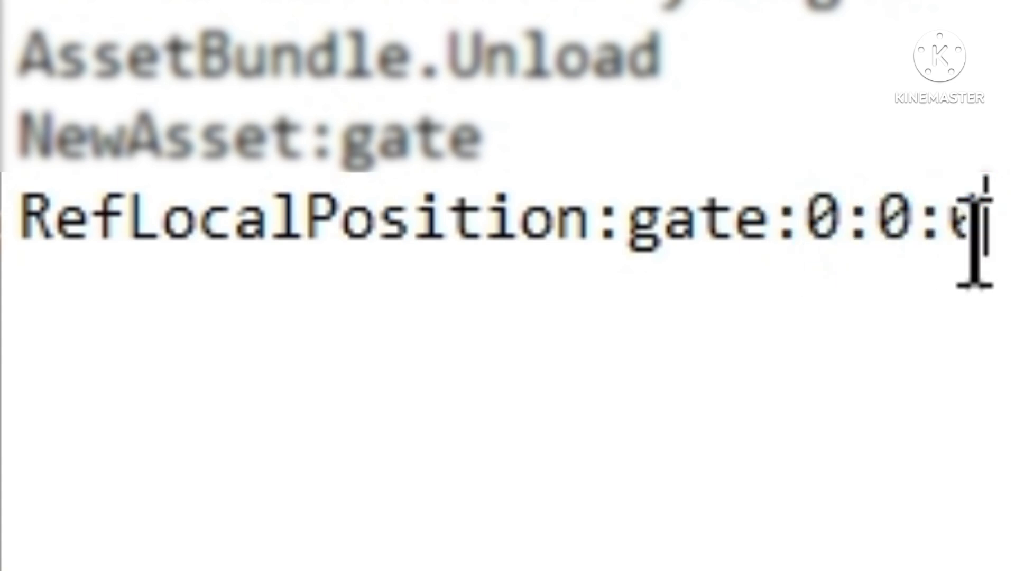
Delete the placeholder 0:0:0 coordinates after gate on the RefLocalPosition line
left_click_drag(974, 249, 741, 238)
left_click(987, 230)
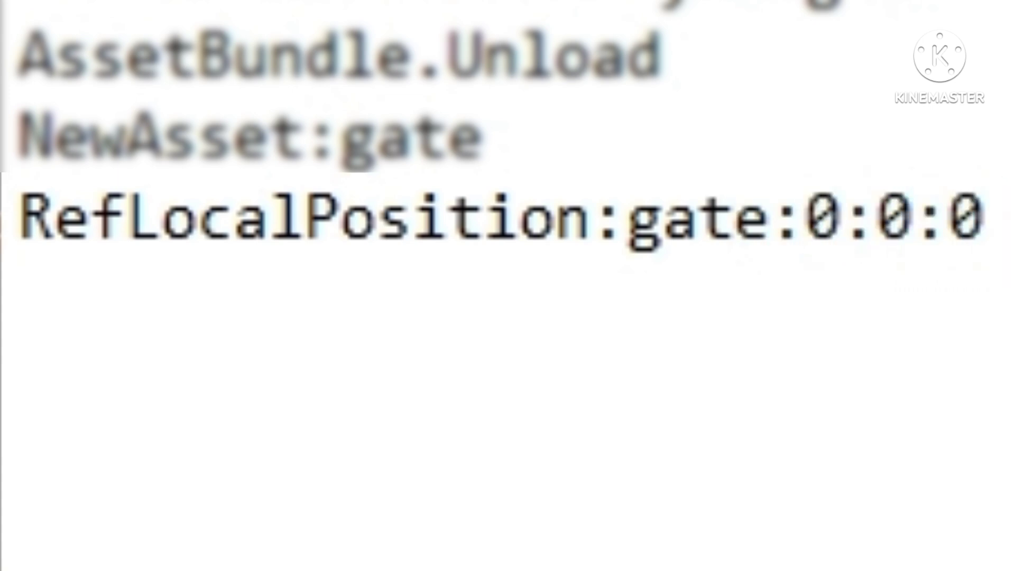
left_click(771, 222)
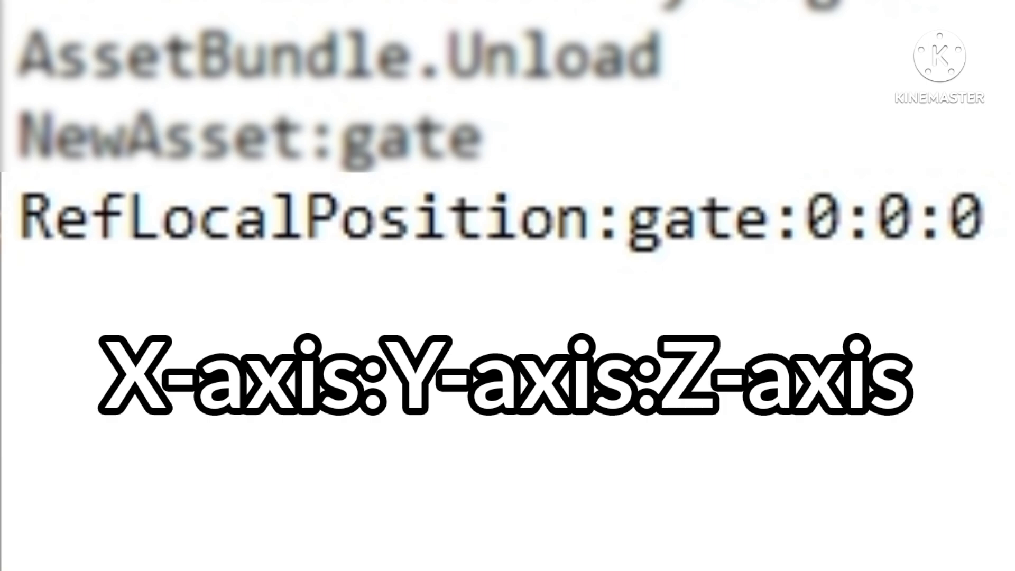
left_click_drag(985, 228, 771, 245)
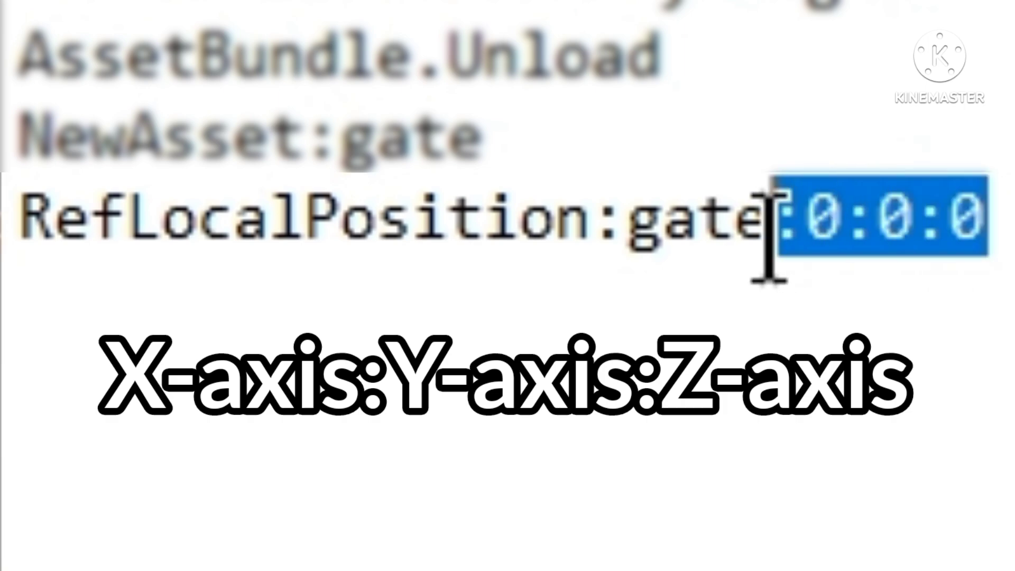
left_click(986, 227)
left_click_drag(987, 228, 738, 245)
left_click(994, 233)
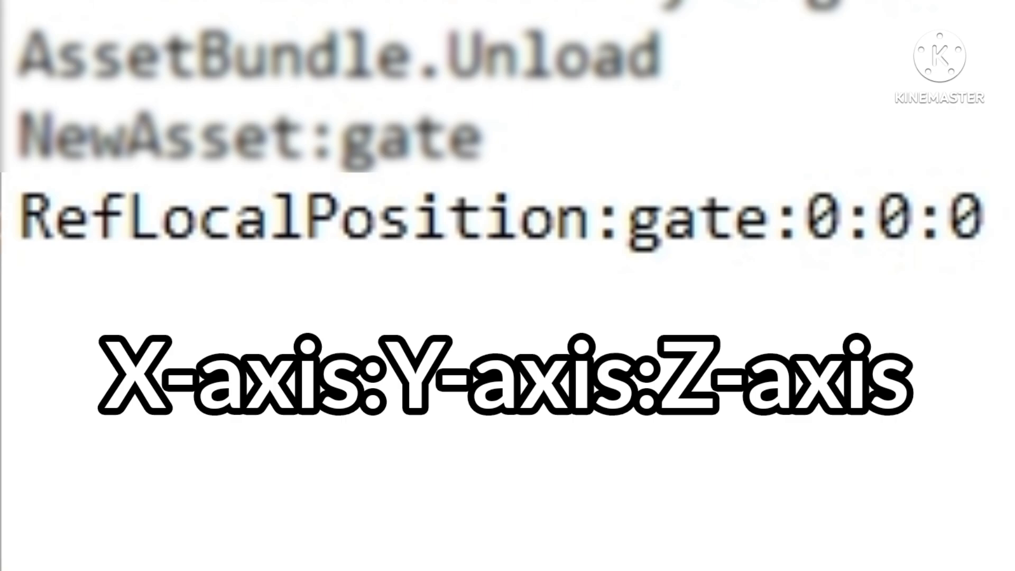
key("BackSpace")
key("BackSpace")
key("BackSpace")
key("BackSpace")
key("BackSpace")
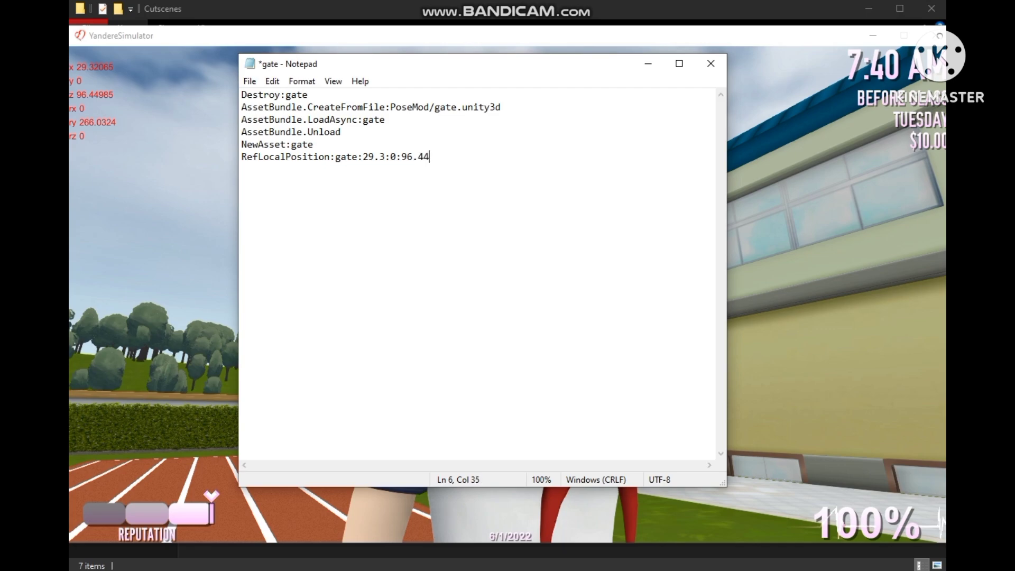
Run the gate cutscene from the PoseMod cutscene list to spawn the torii gate
left_click(647, 66)
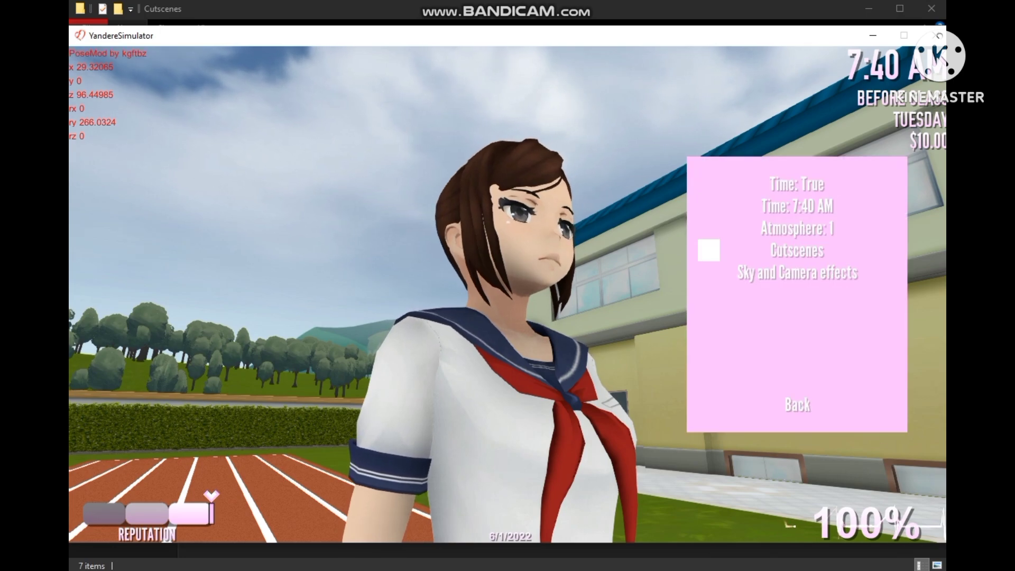
key("Return")
key("Up")
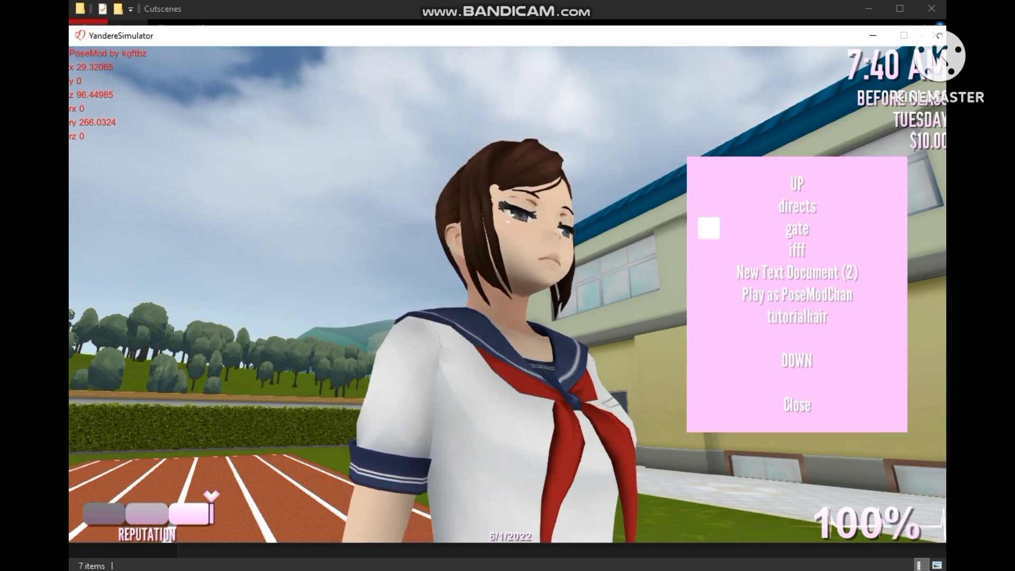
key("Return")
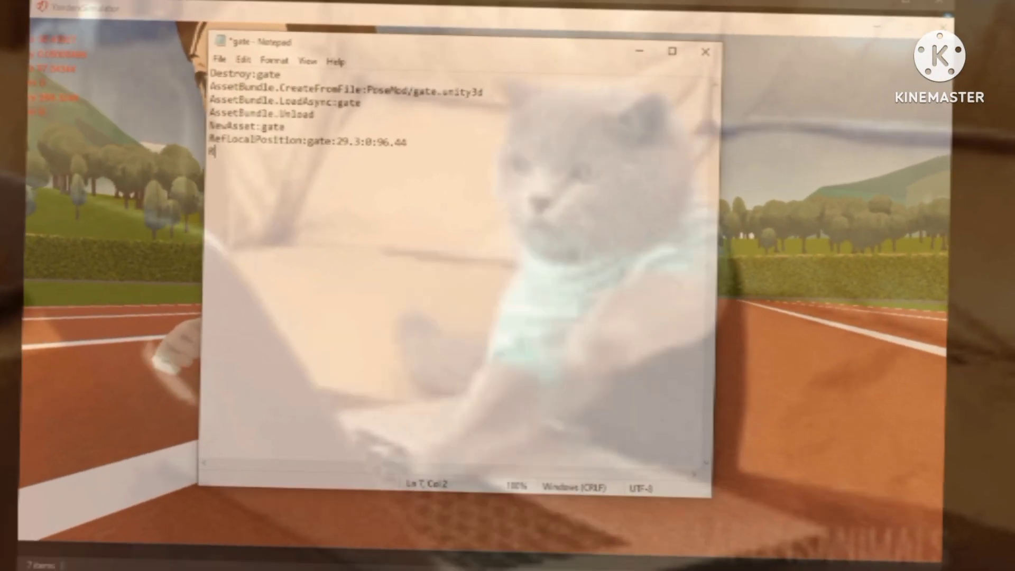
Add a RefScale:gate:10-:100:100 line below the position line
key("Return")
type("RefScale:")
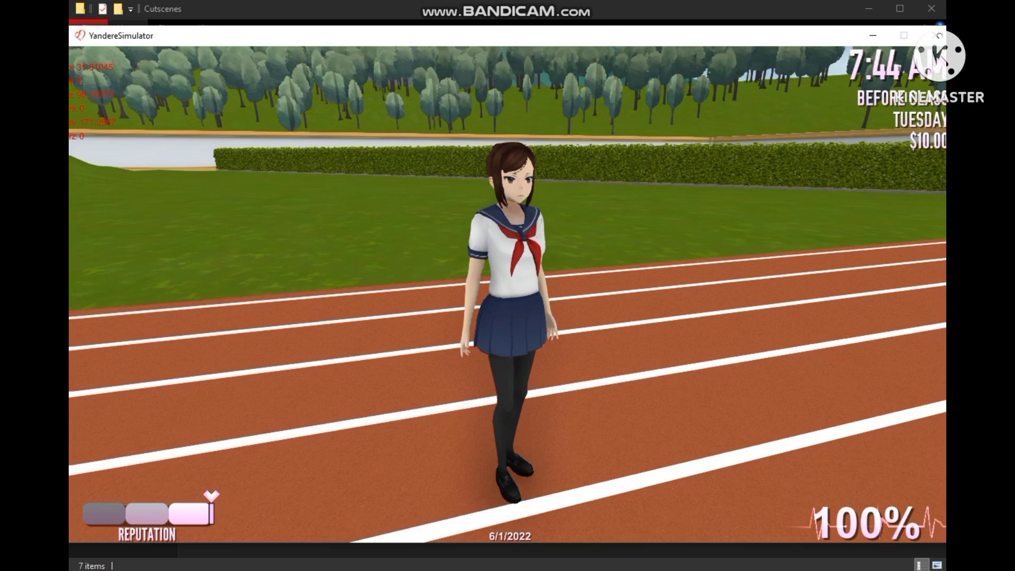
key("p")
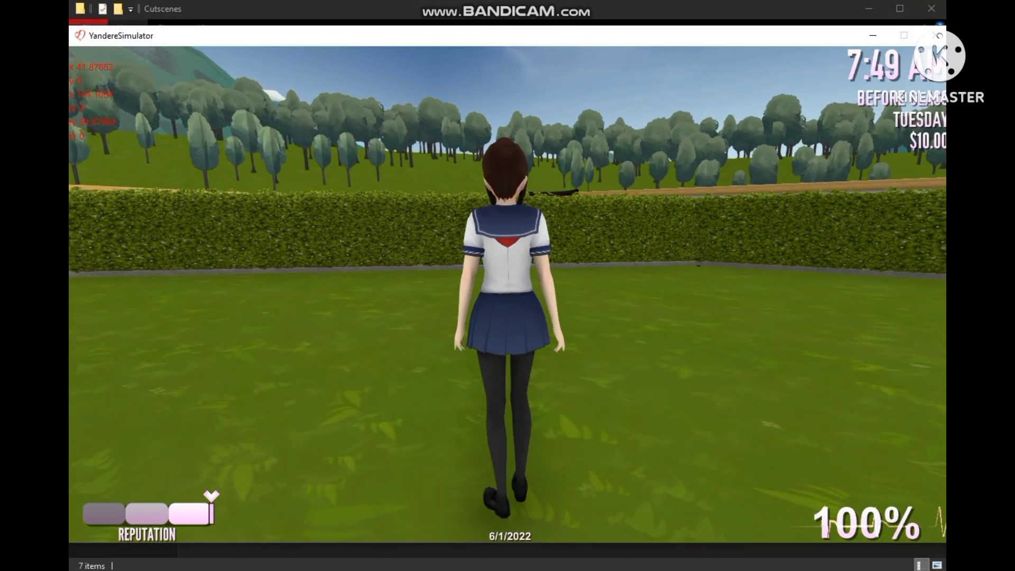
Walk the character back toward the camera to find the enlarged gate beyond the hedge
key("s")
key("s")
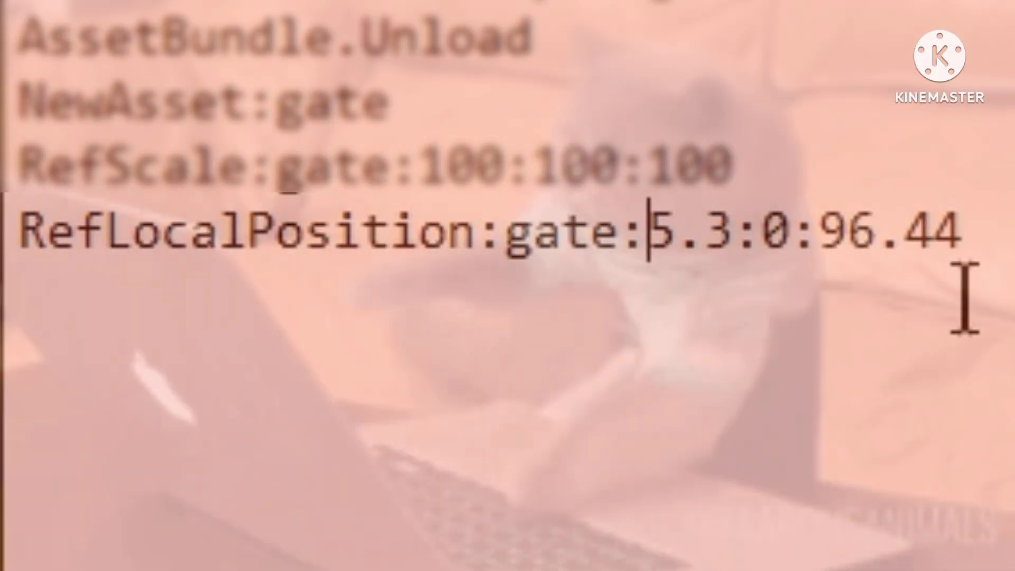
Change the RefLocalPosition x value to -15.3
type("-")
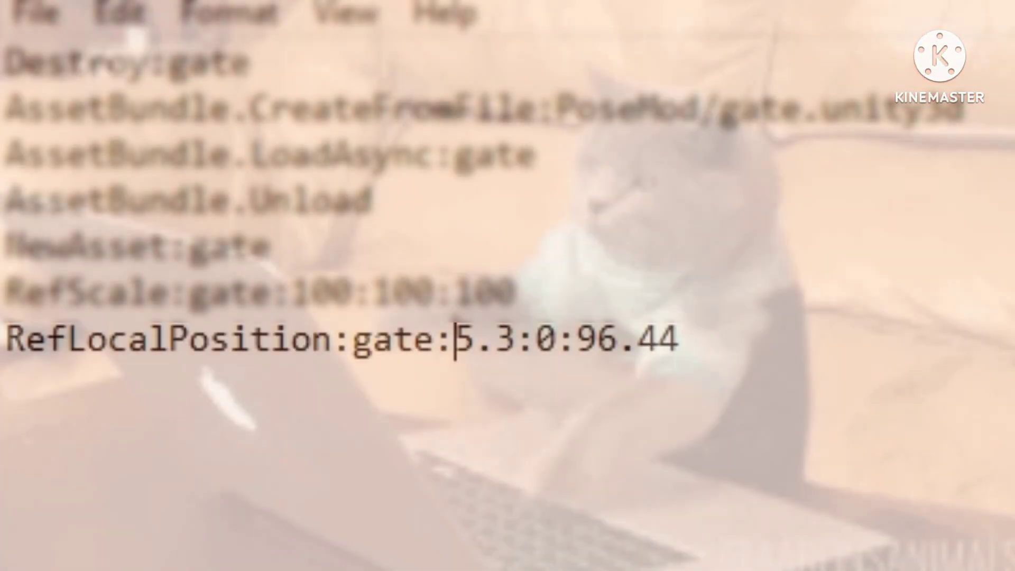
type("15.3:0:96.44")
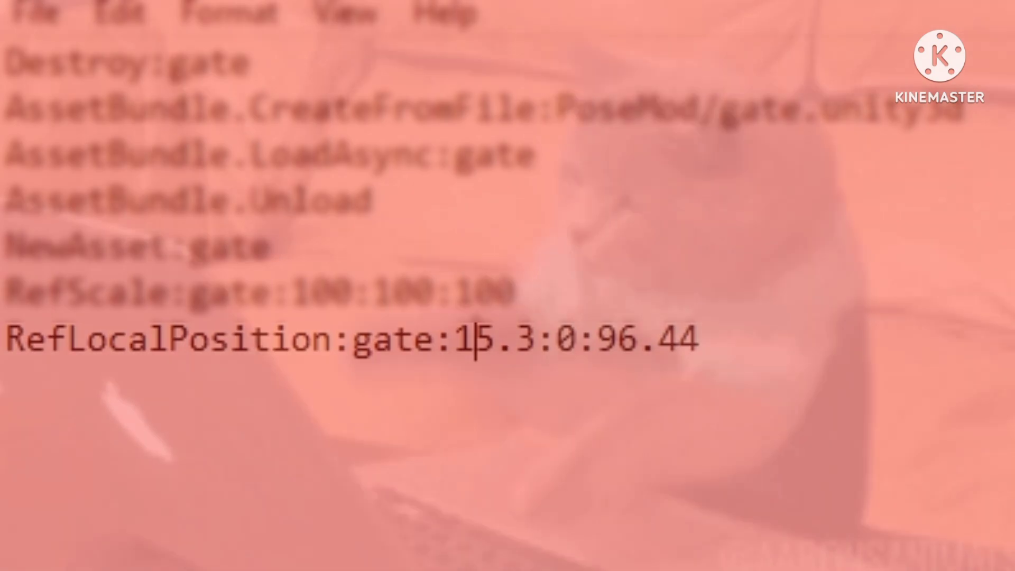
key("Left")
type("-")
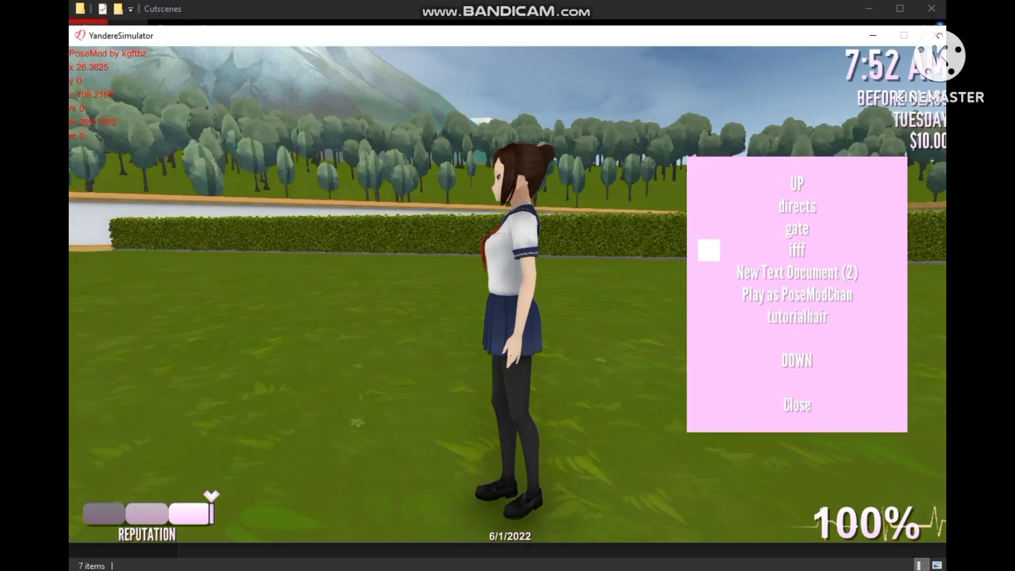
Run past the torii gate toward the school building while watching the z coordinate
key("w")
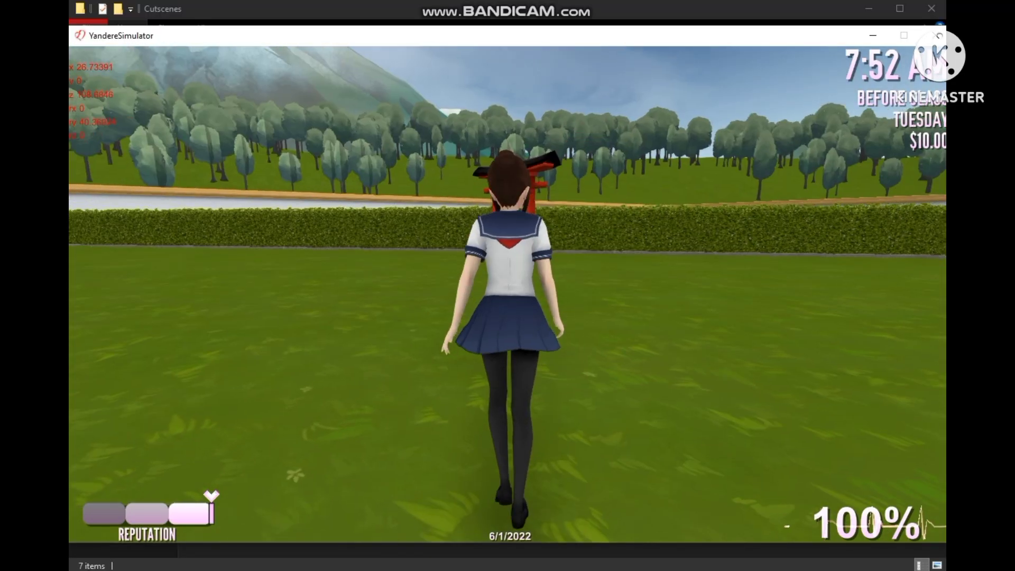
key("a")
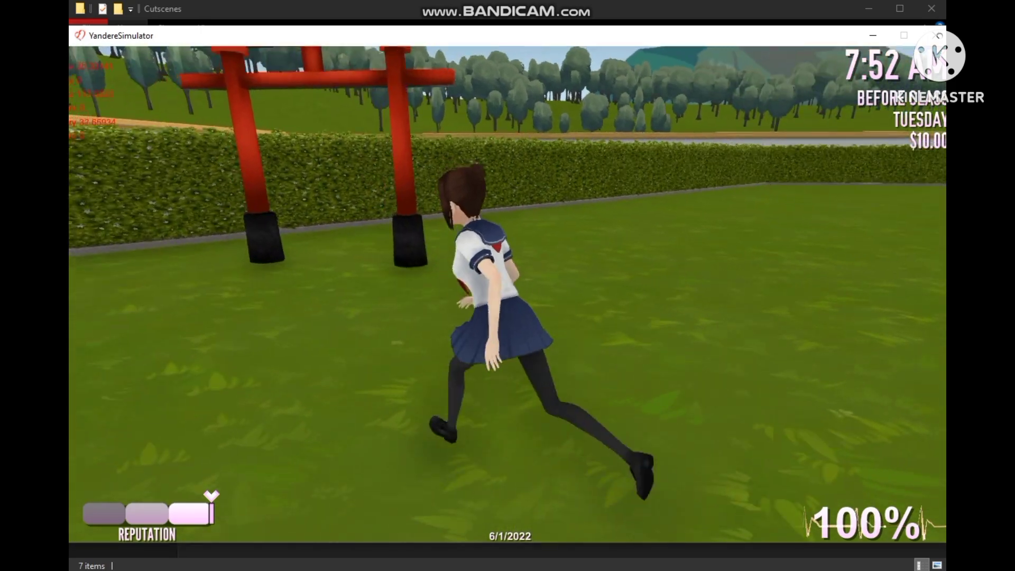
key("w")
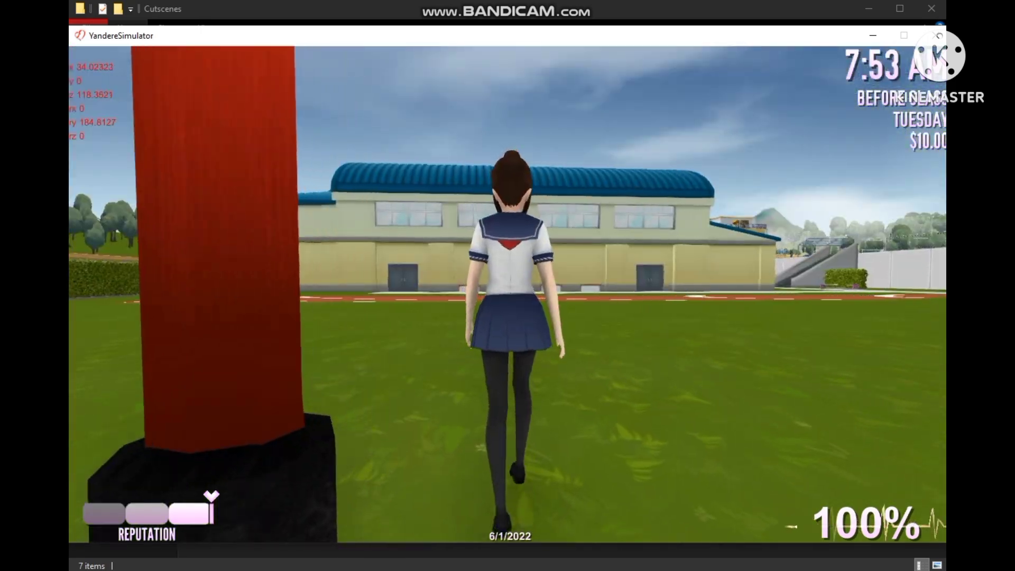
key("w")
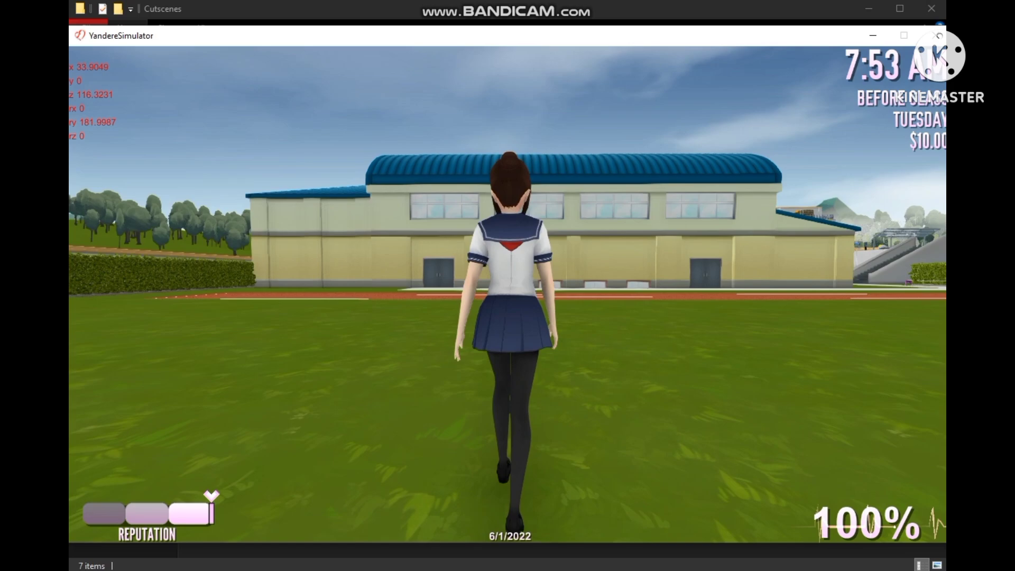
key("w")
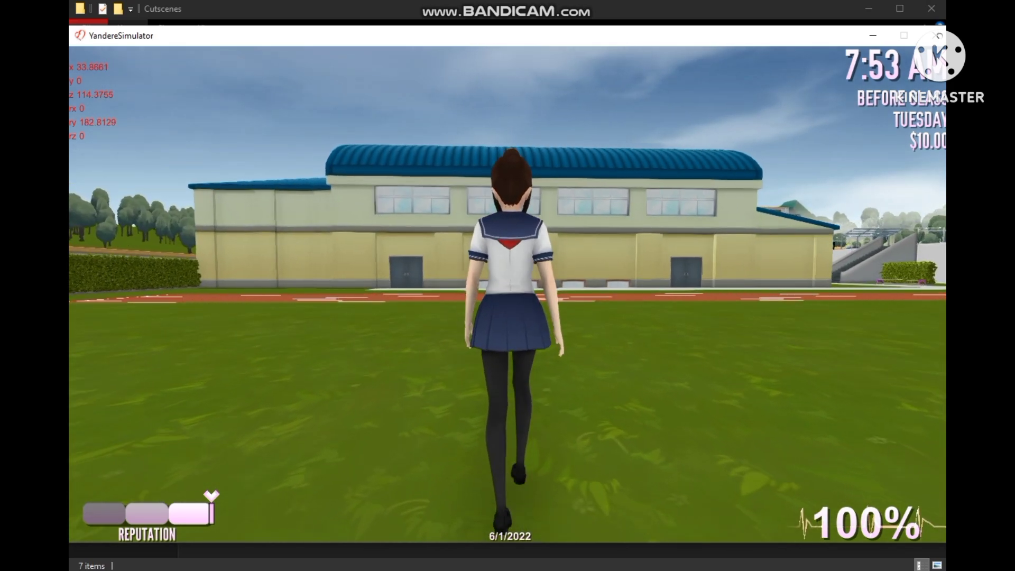
key("w")
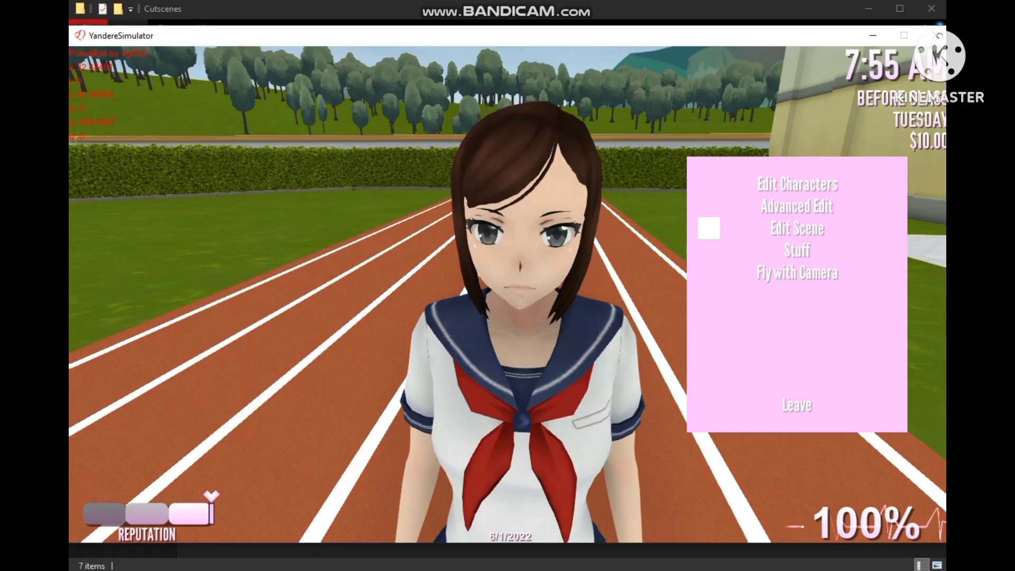
Respawn the torii gate with the gate cutscene and walk the student along the track to inspect it
key("1")
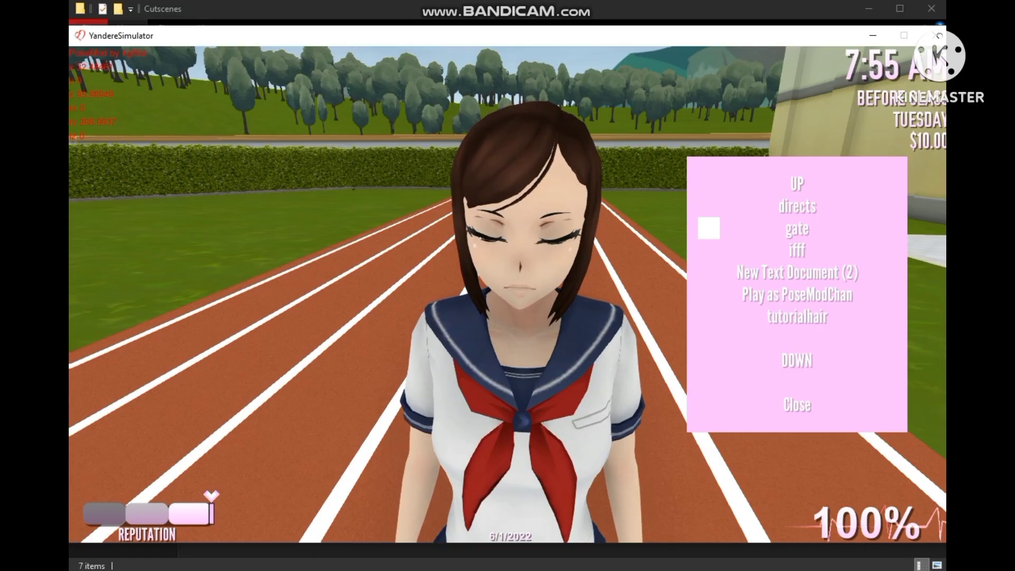
key("backslash")
key("w")
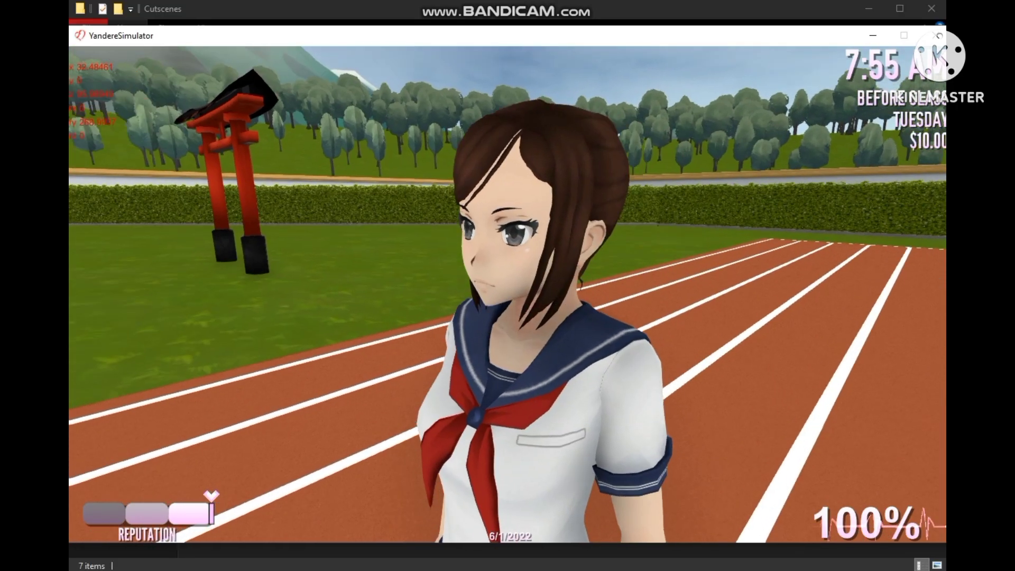
key("d")
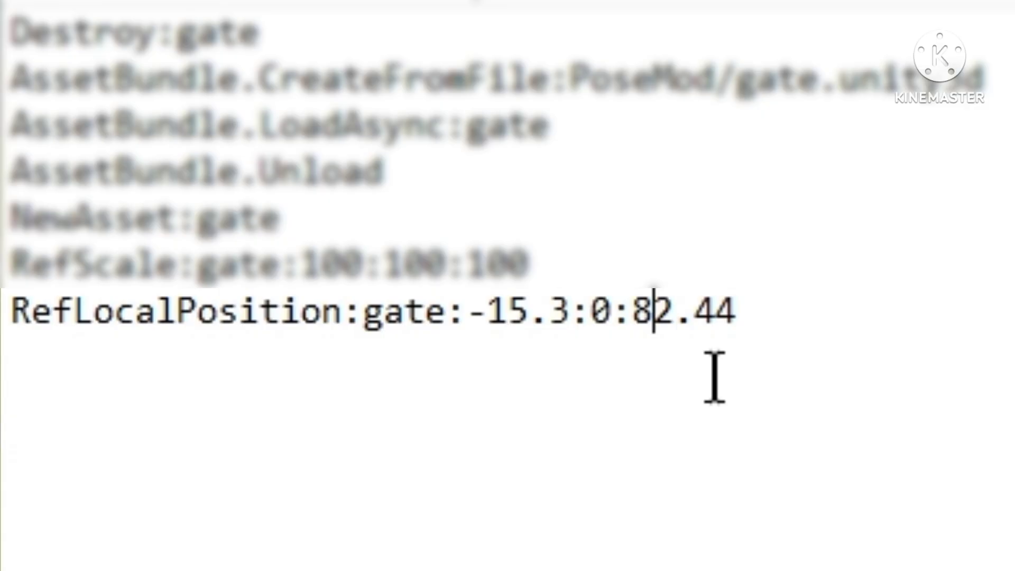
Change the 8 in the gate's z coordinate to 7 and rerun the gate cutscene to check placement
key("BackSpace")
type("70")
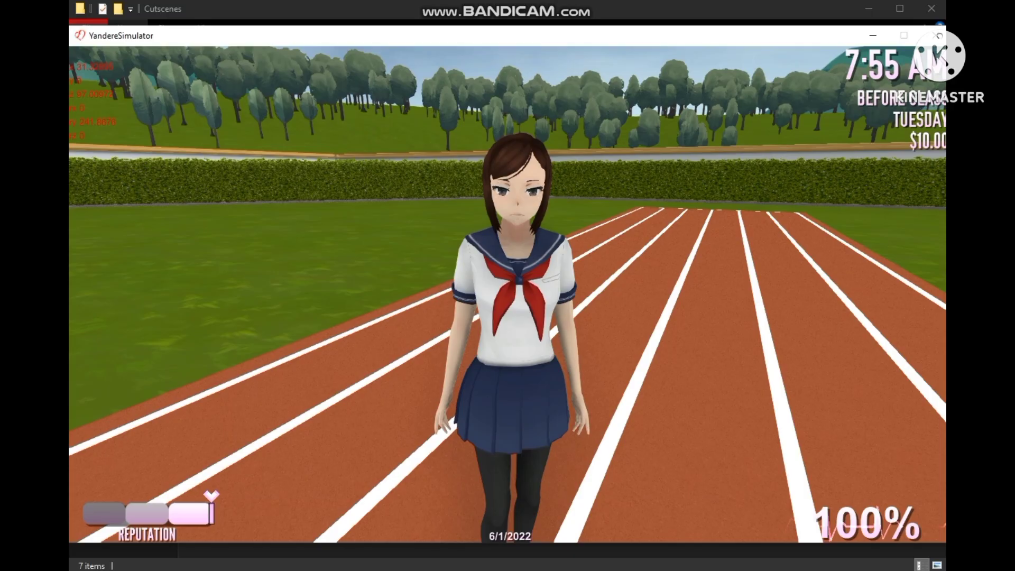
key("Return")
key("Return")
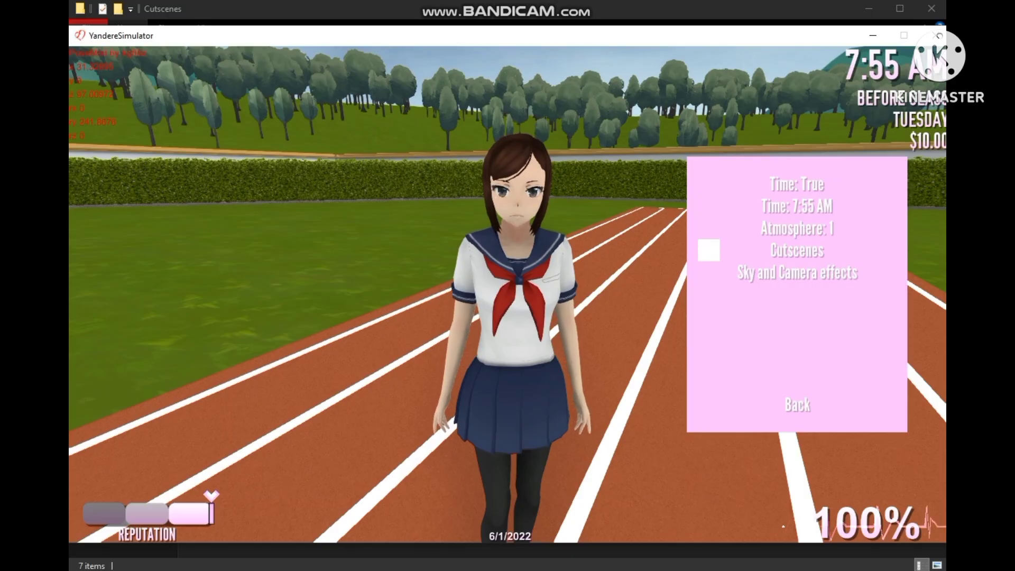
key("Return")
key("Return")
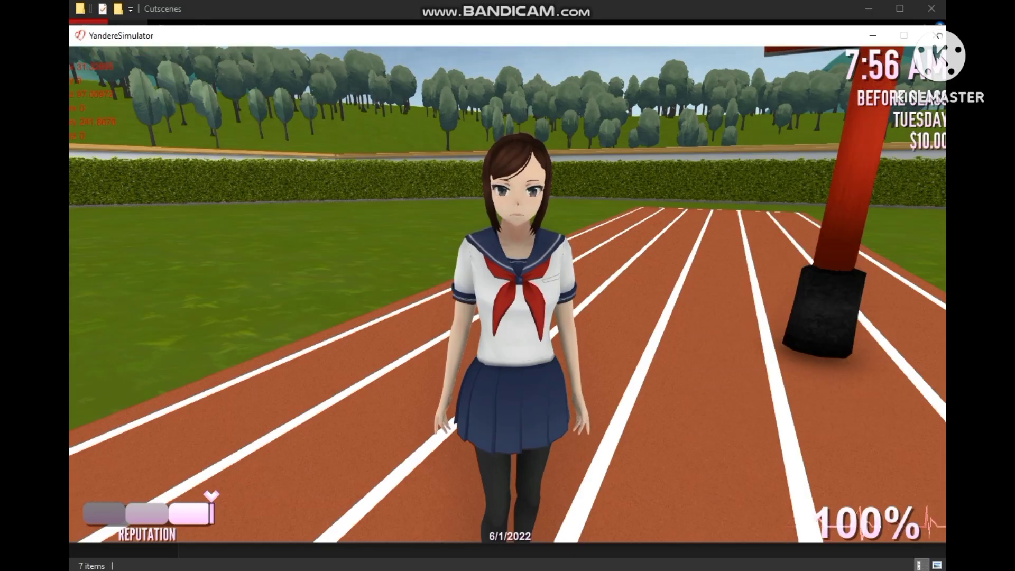
key("w")
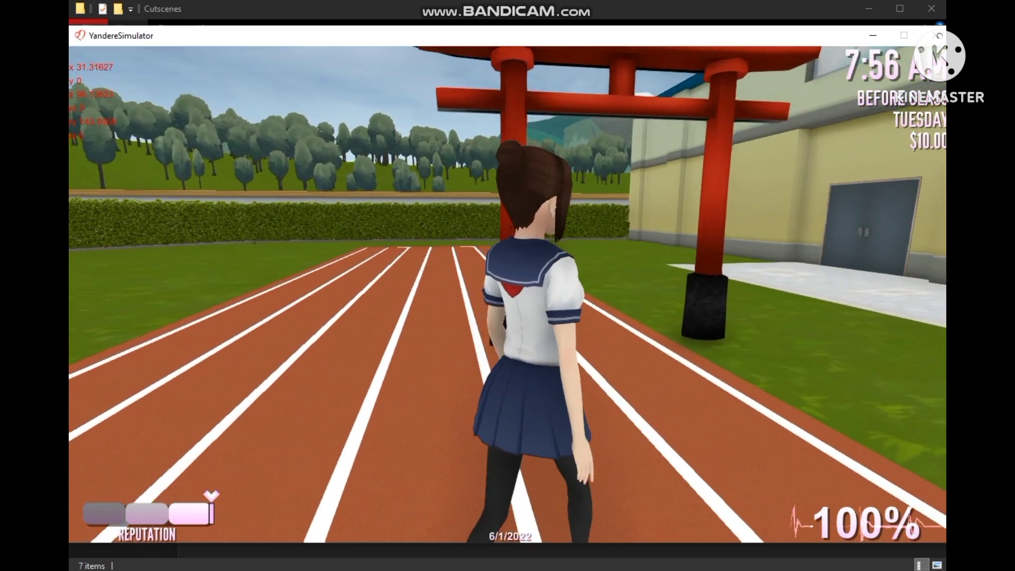
key("s")
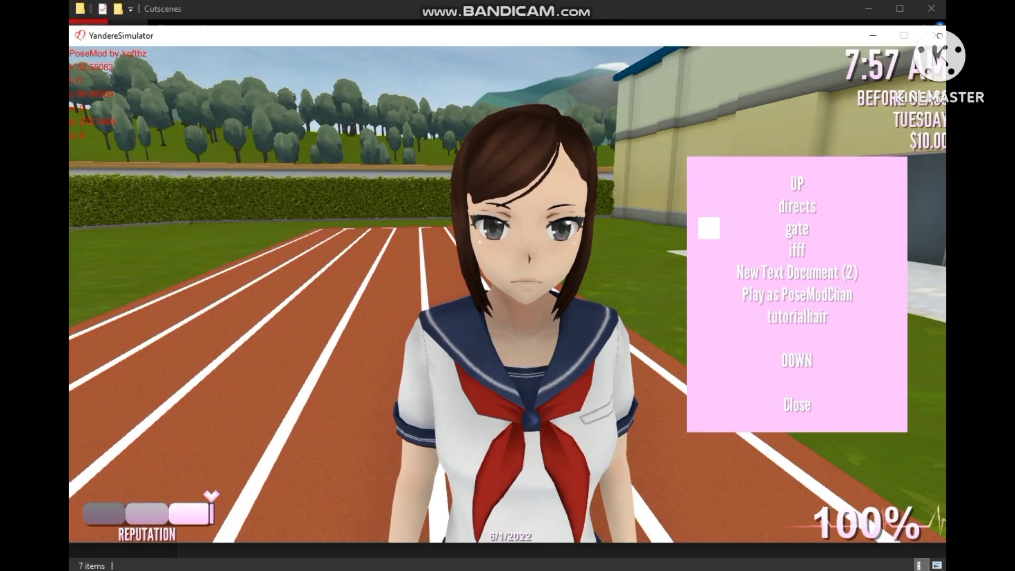
key("Return")
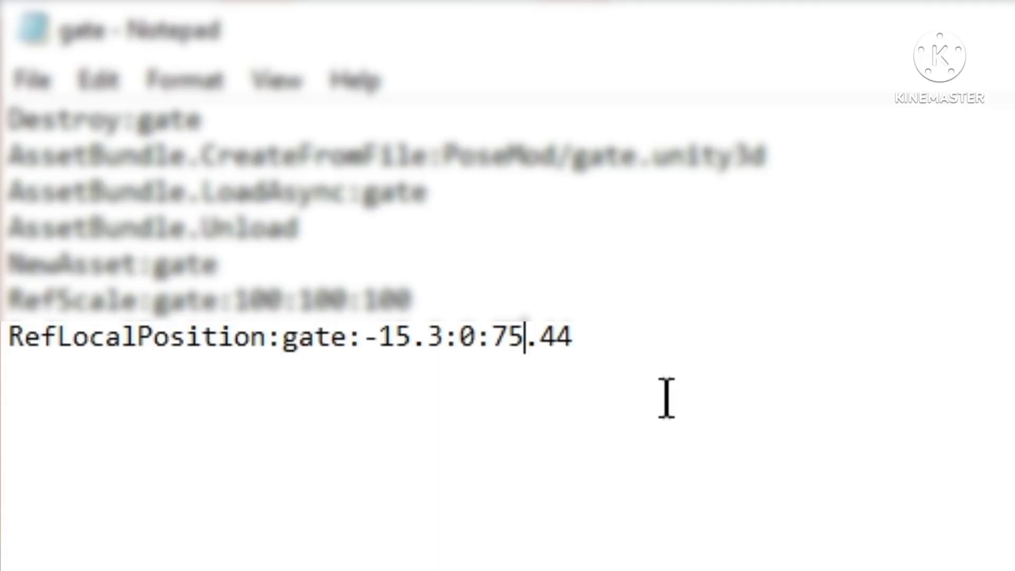
Adjust the z value so RefLocalPosition reads -15.3:0:75.44, then replay the gate cutscene and view the gate
key("BackSpace")
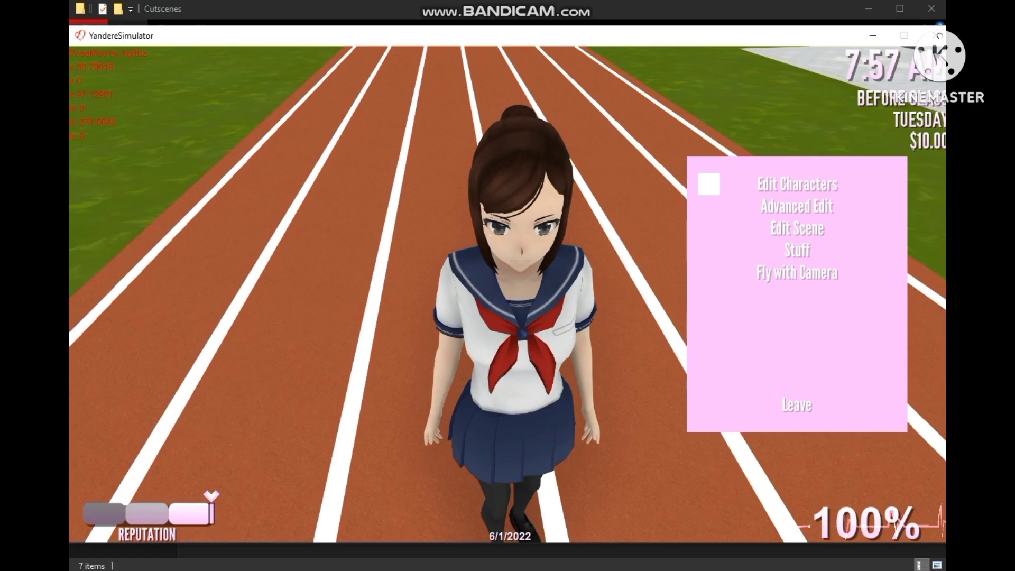
key("Return")
key("Down")
key("Return")
key("Down")
key("Return")
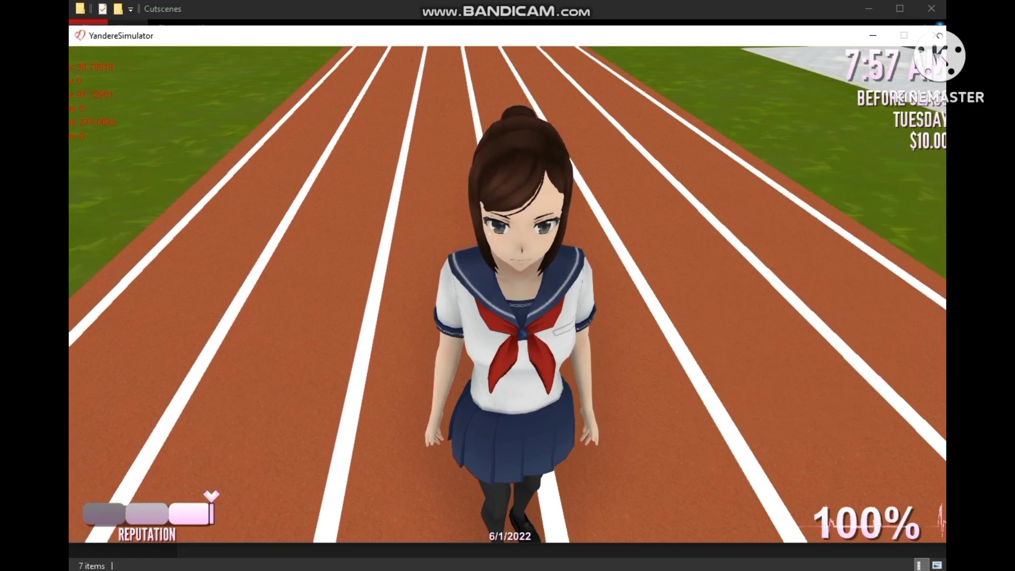